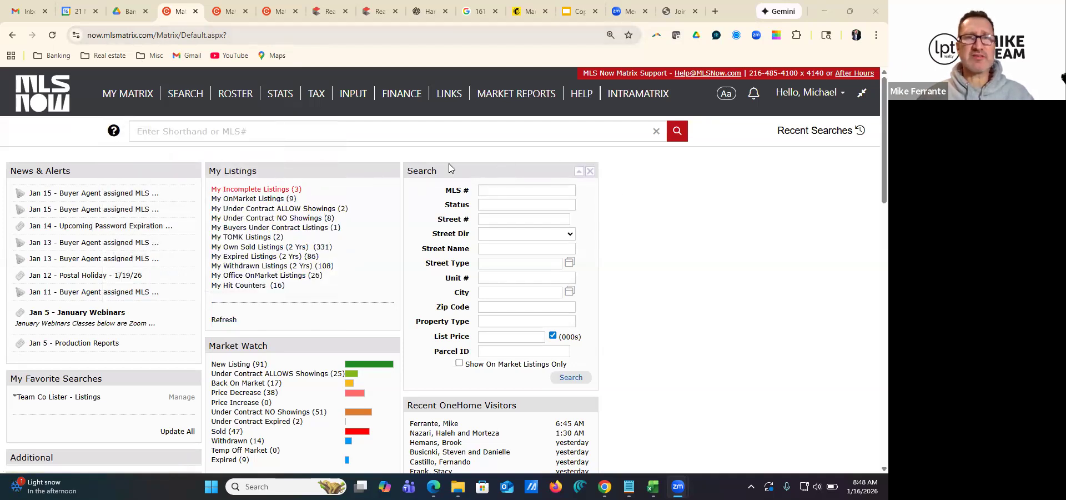
# Start adding a new property listing with the Residential form
pyautogui.click(353, 96)
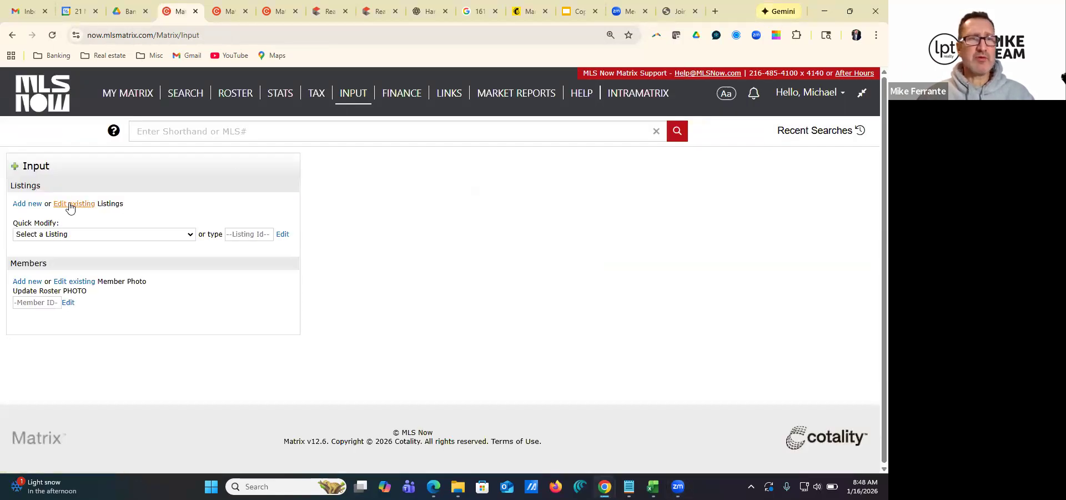
pyautogui.click(25, 205)
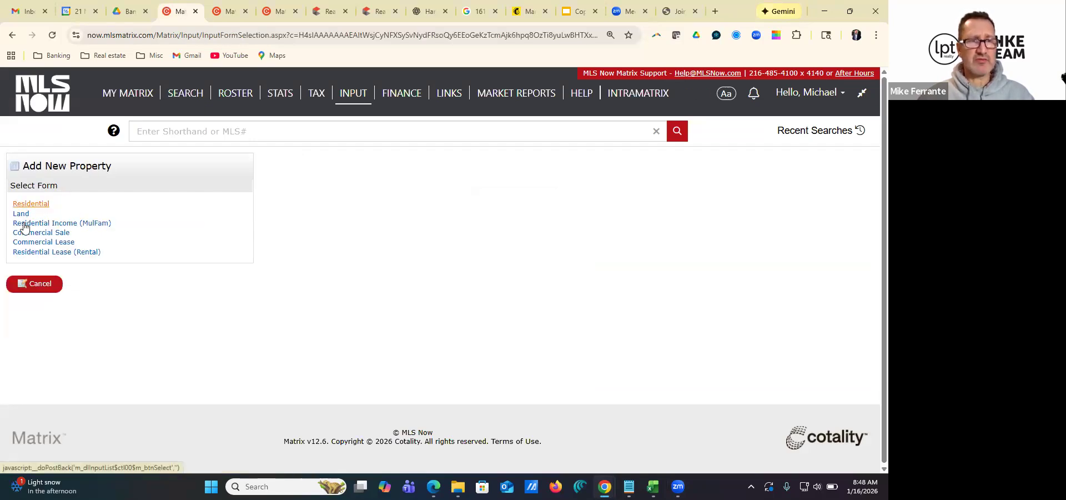
pyautogui.click(30, 205)
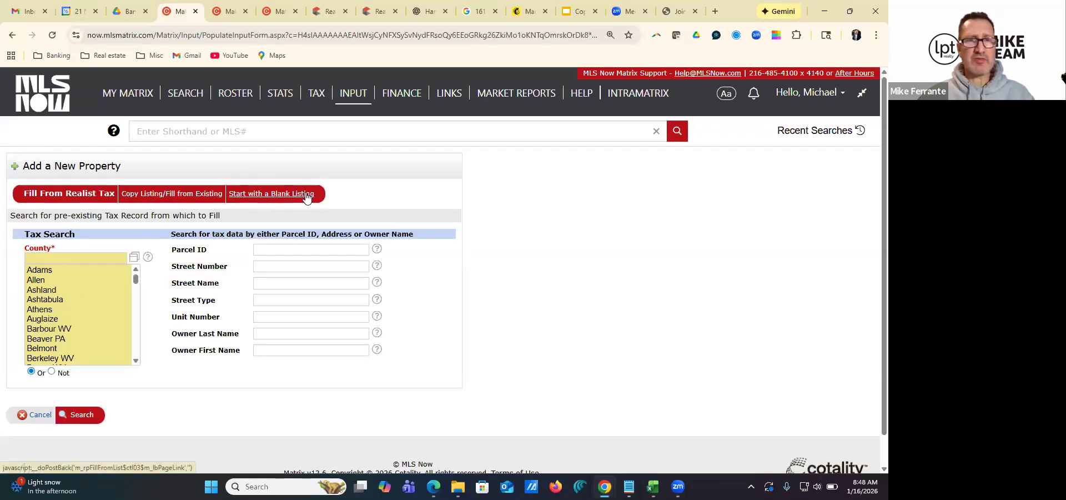
# Choose Cuyahoga as the county for the tax record search
pyautogui.click(54, 258)
pyautogui.write('cuy')
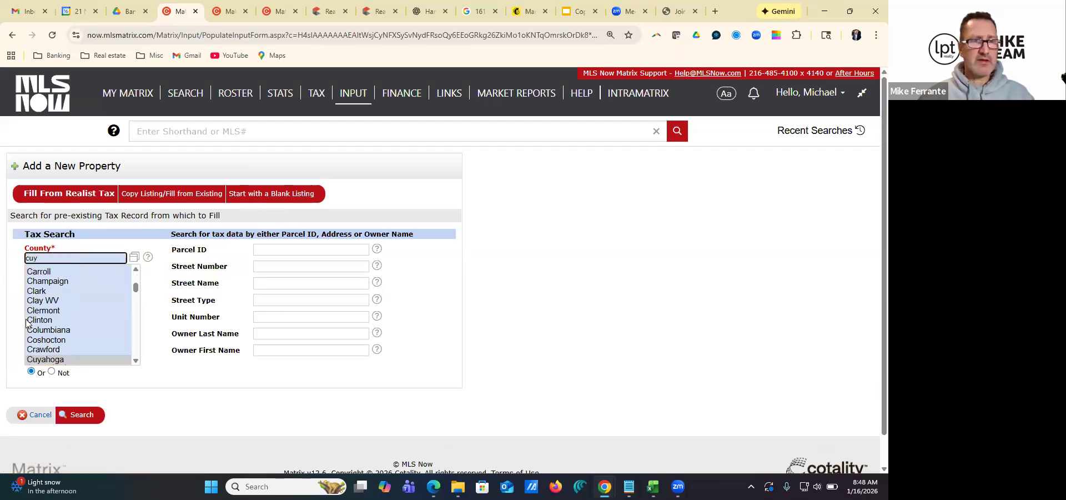
pyautogui.click(49, 359)
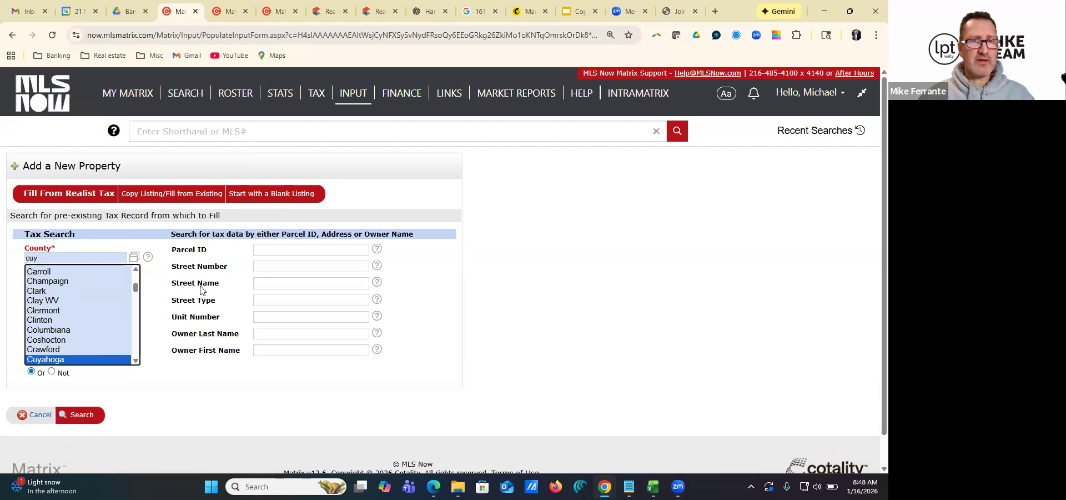
# Copy the formatted parcel ID 397-03-021 from the Realist tax information into the tax search's Parcel ID
pyautogui.click(266, 251)
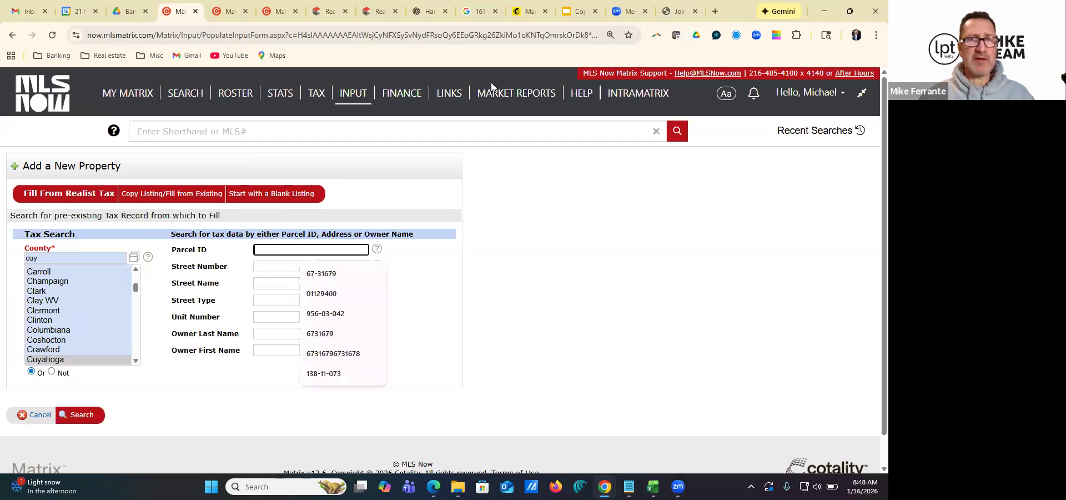
pyautogui.click(376, 13)
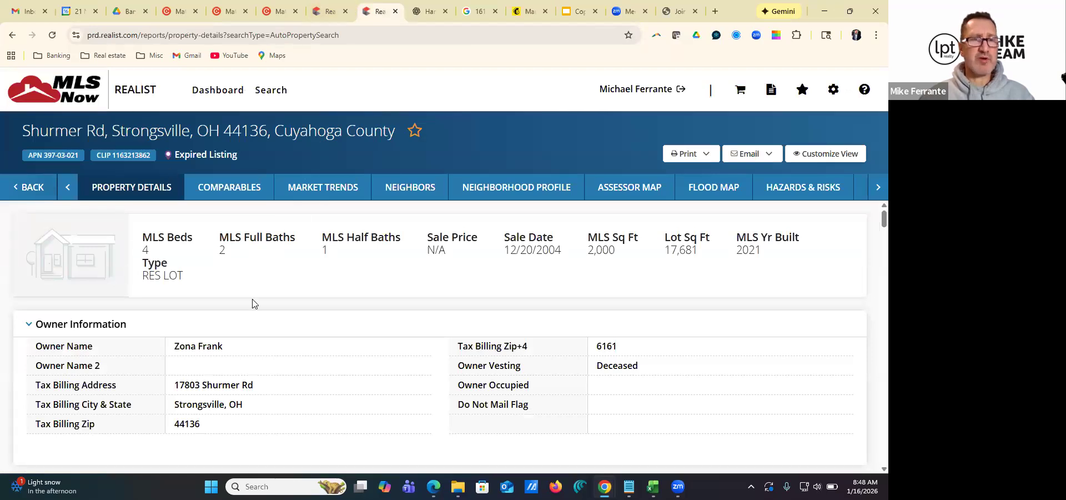
pyautogui.scroll(-10, 254, 303)
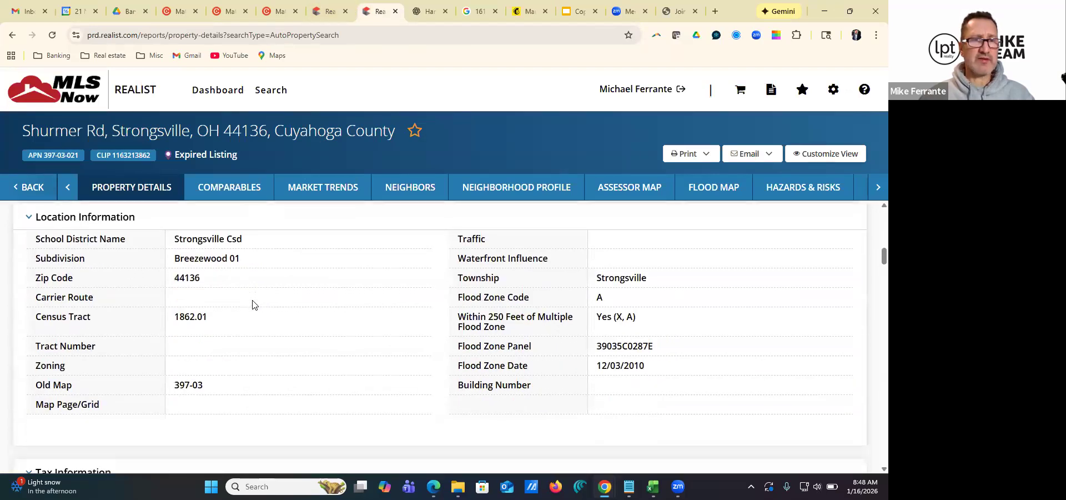
pyautogui.scroll(-4, 244, 300)
pyautogui.moveTo(224, 279); pyautogui.dragTo(173, 277)
pyautogui.hotkey('ctrl', 'c')
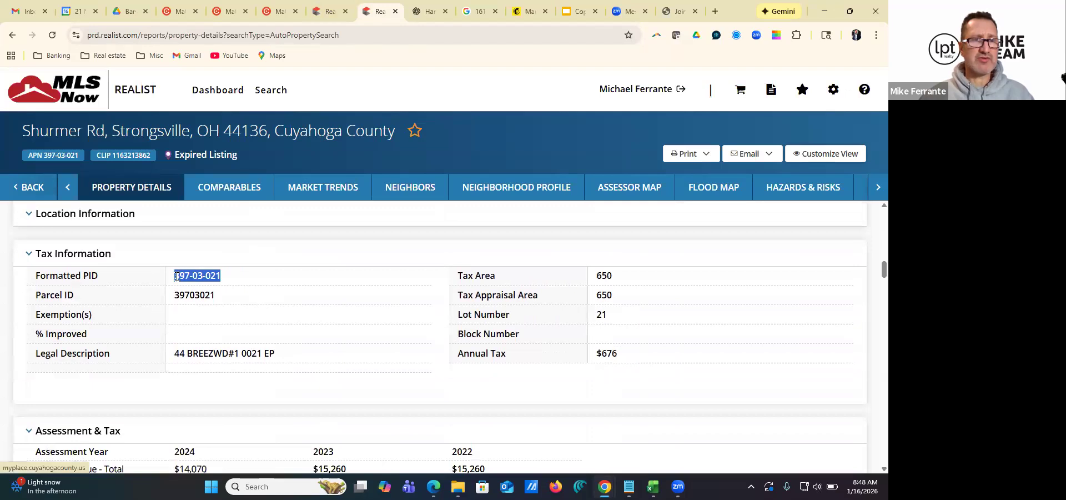
pyautogui.click(178, 11)
pyautogui.click(287, 252)
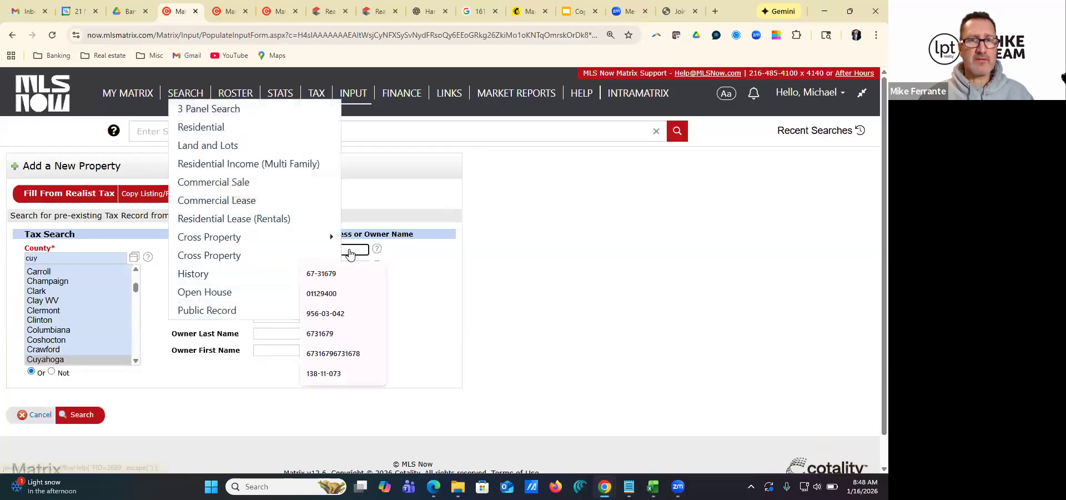
pyautogui.hotkey('ctrl', 'v')
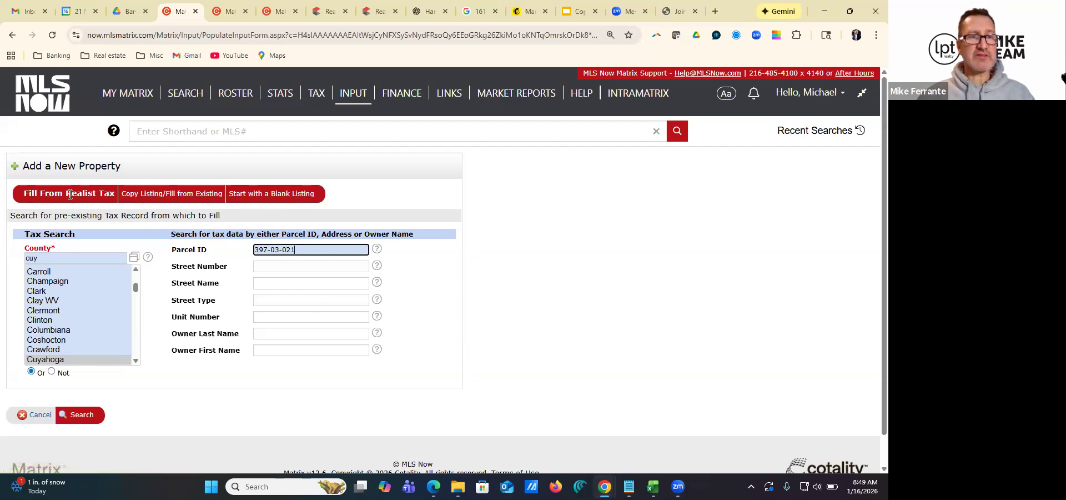
# Switch to filling from an existing listing and copy the MLS number of the expired Strongsville land listing
pyautogui.click(164, 193)
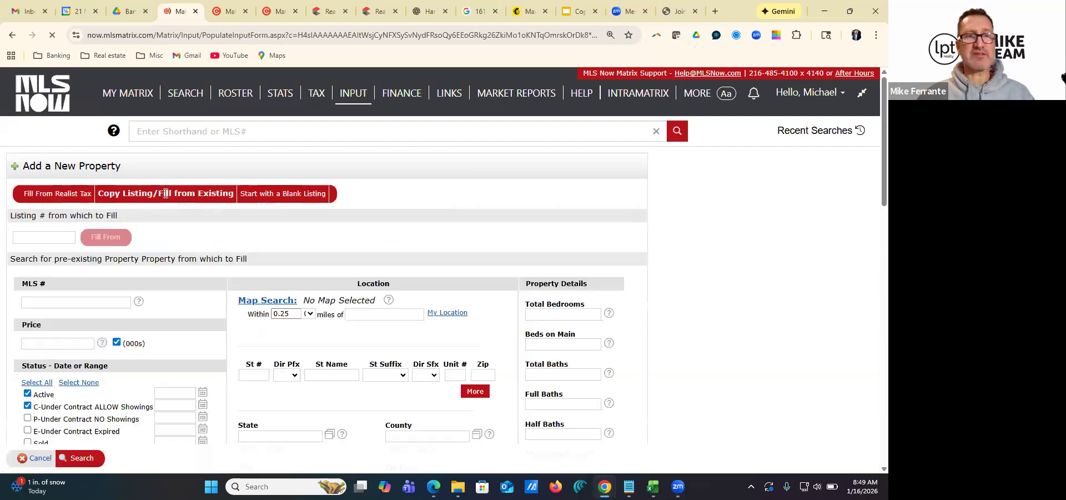
pyautogui.click(53, 240)
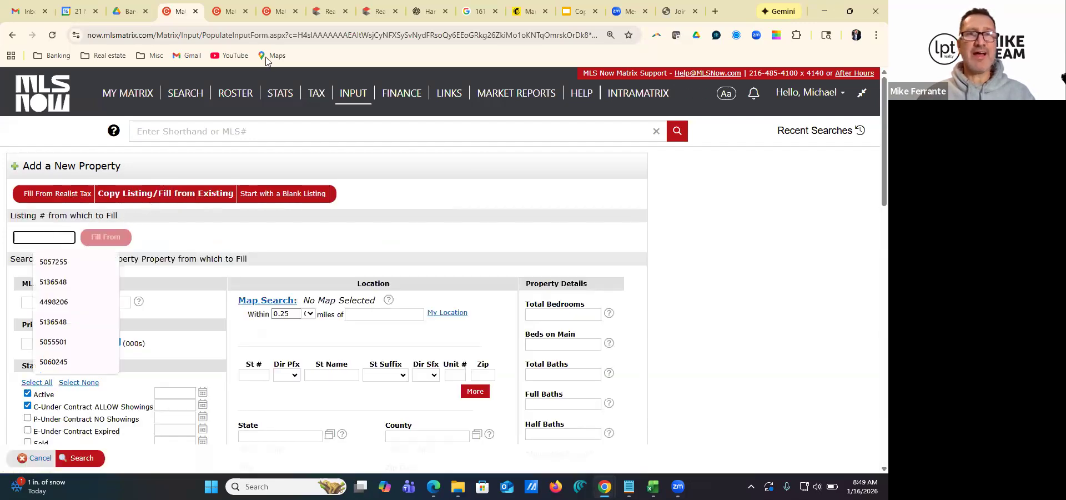
pyautogui.click(280, 14)
pyautogui.moveTo(105, 260); pyautogui.dragTo(64, 258)
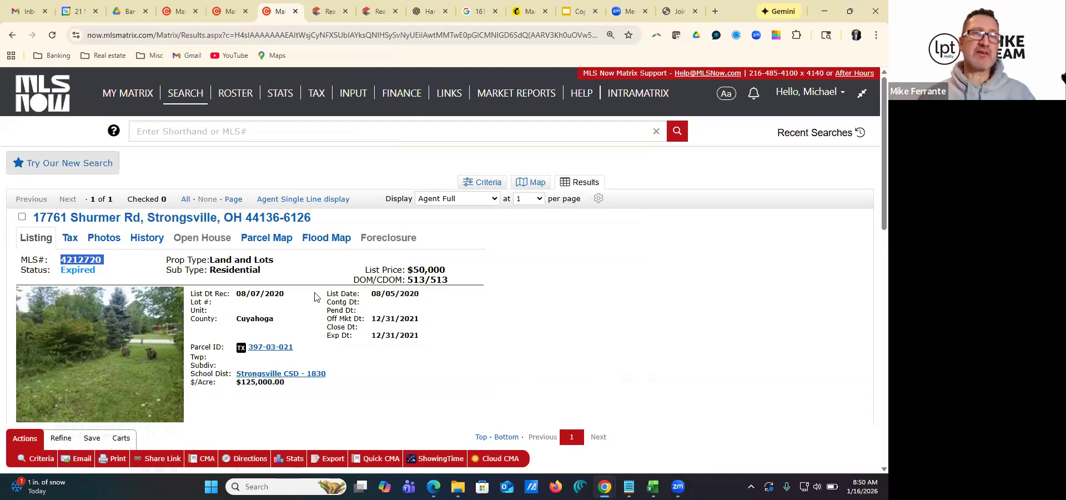
pyautogui.click(105, 258)
pyautogui.moveTo(104, 259); pyautogui.dragTo(64, 260)
pyautogui.hotkey('ctrl', 'c')
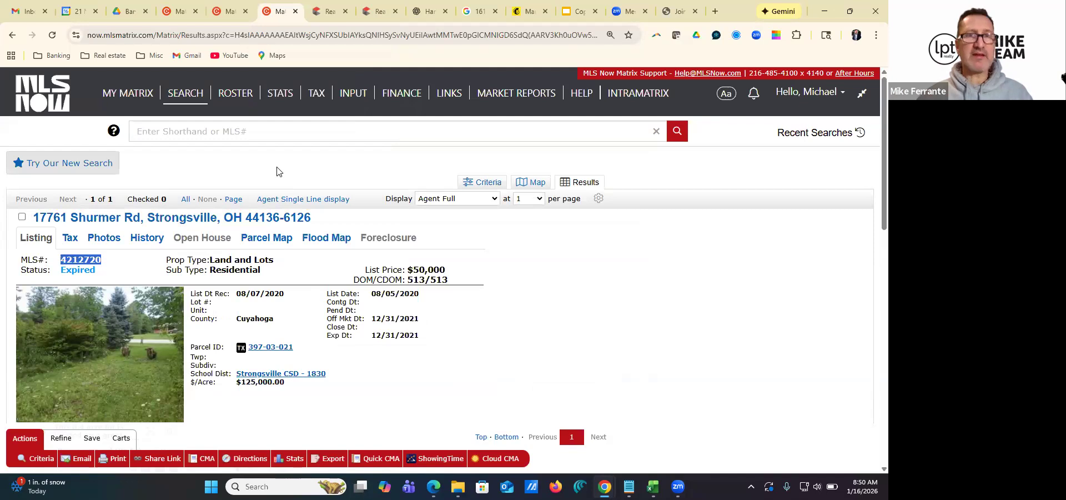
# Fill the new Residential form from listing number 4212720
pyautogui.click(180, 15)
pyautogui.click(54, 237)
pyautogui.hotkey('ctrl', 'v')
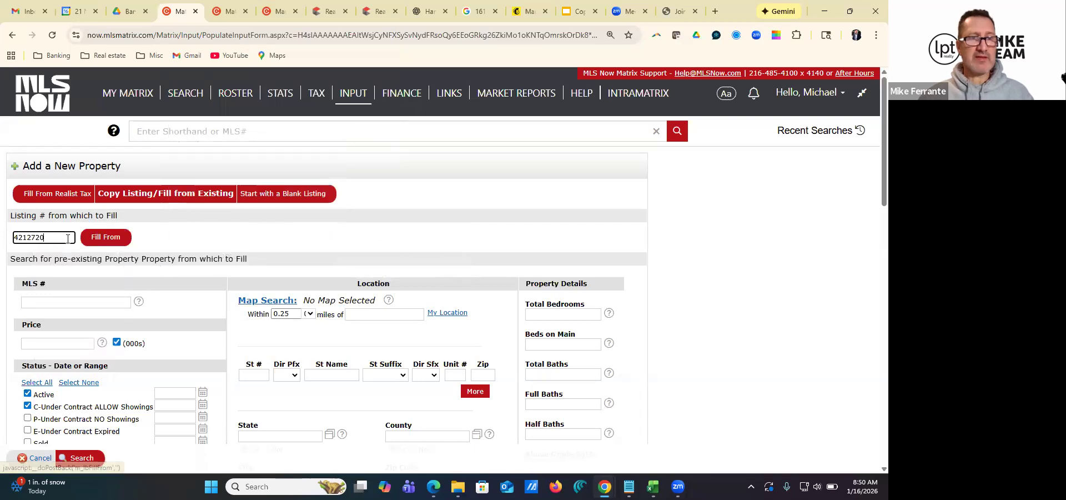
pyautogui.click(105, 238)
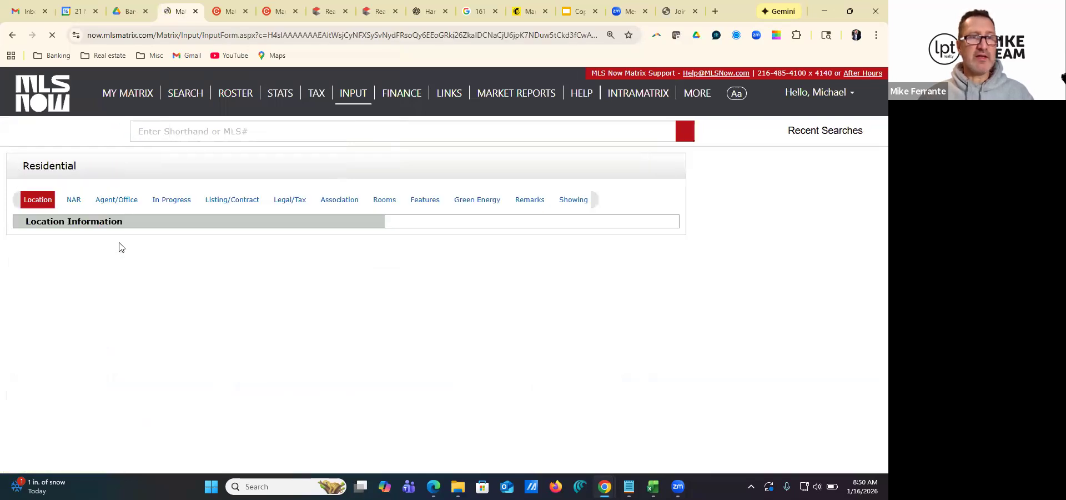
# Replace the Zip +4 in the location information and check it against the tax billing Zip+4 in Realist
pyautogui.scroll(-1, 233, 266)
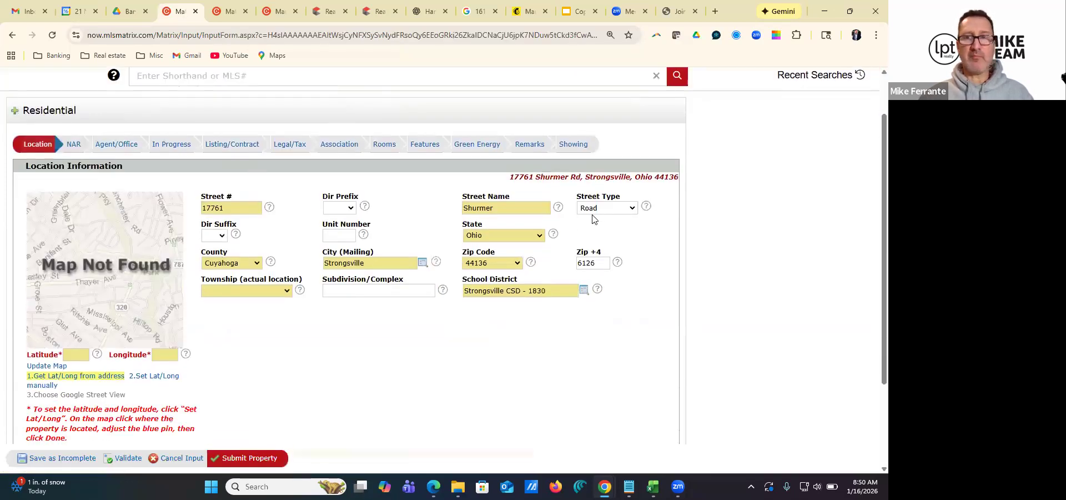
pyautogui.click(596, 264)
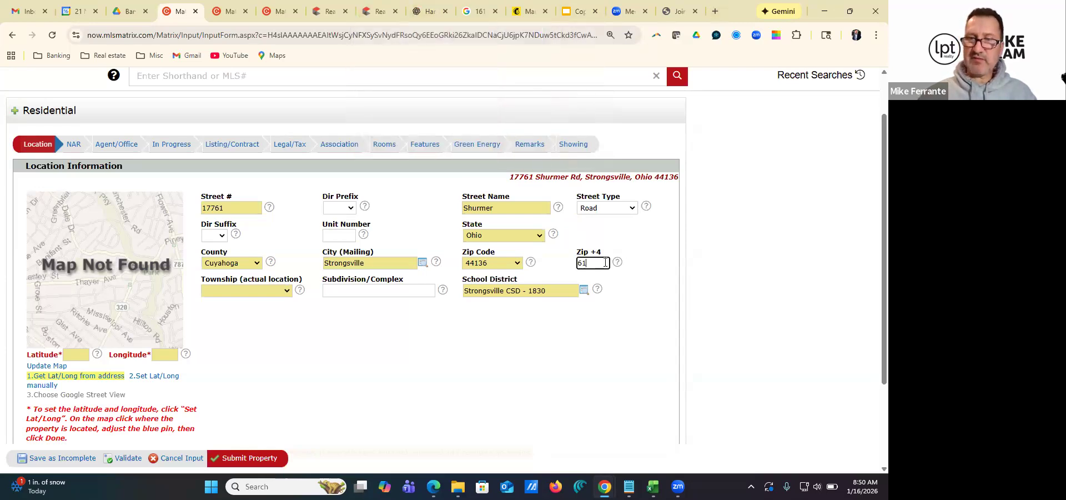
pyautogui.click(380, 11)
pyautogui.scroll(10, 393, 298)
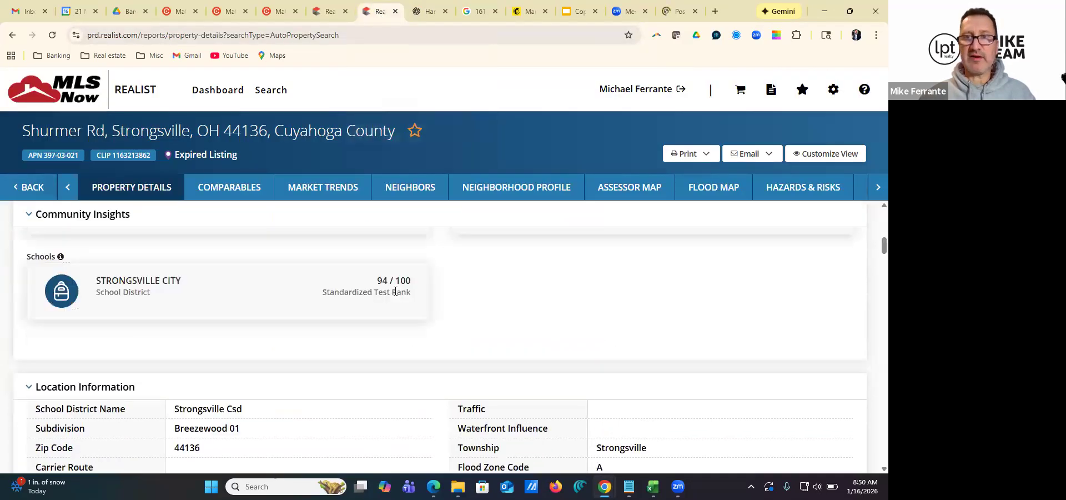
pyautogui.scroll(-2, 571, 236)
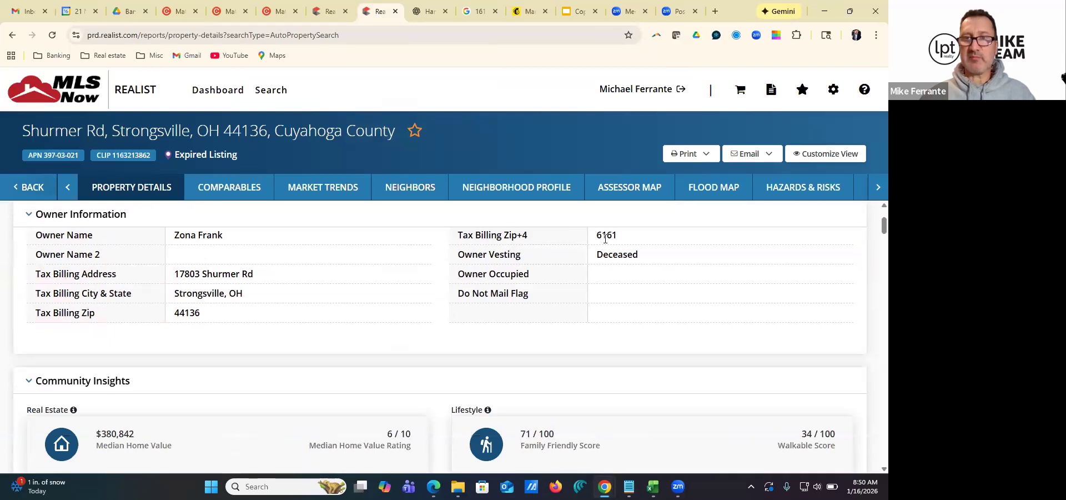
pyautogui.click(178, 13)
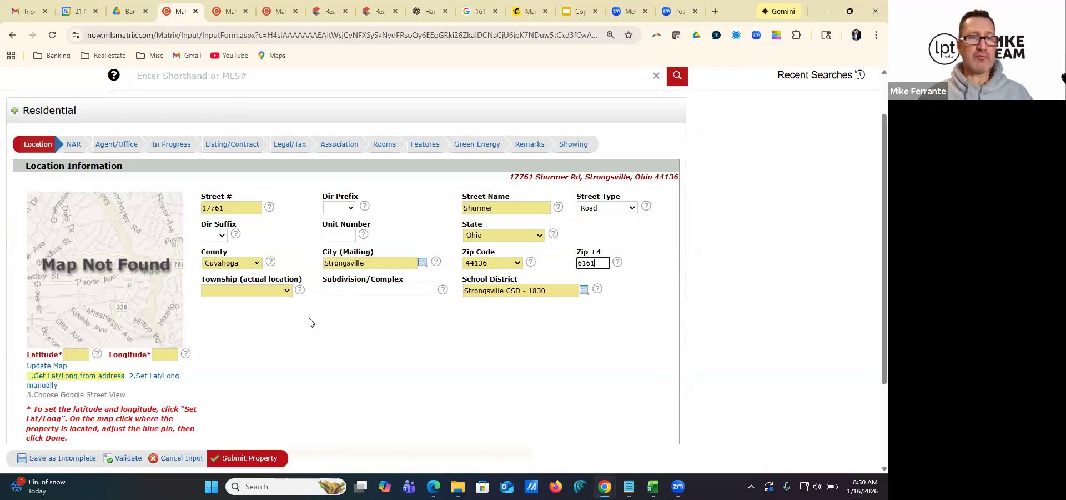
# Try to get the latitude and longitude from the listing's address
pyautogui.scroll(-1, 201, 326)
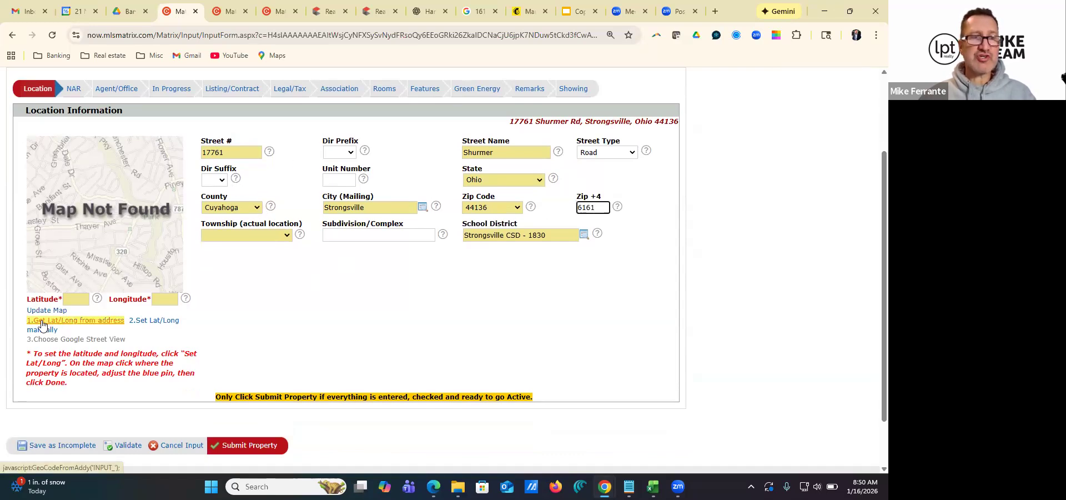
pyautogui.click(69, 322)
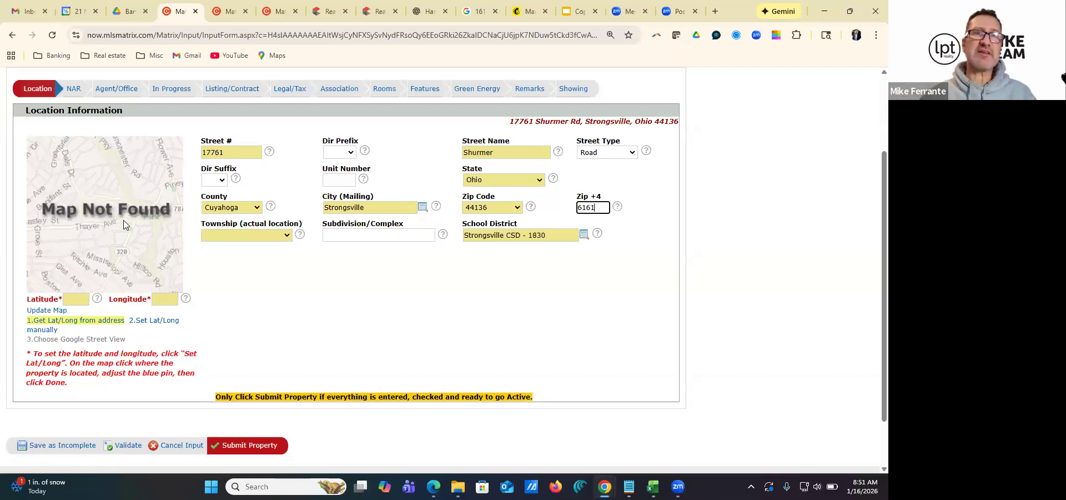
# Open the expired Strongsville listing's map and examine the lot's position and parcel details
pyautogui.click(227, 12)
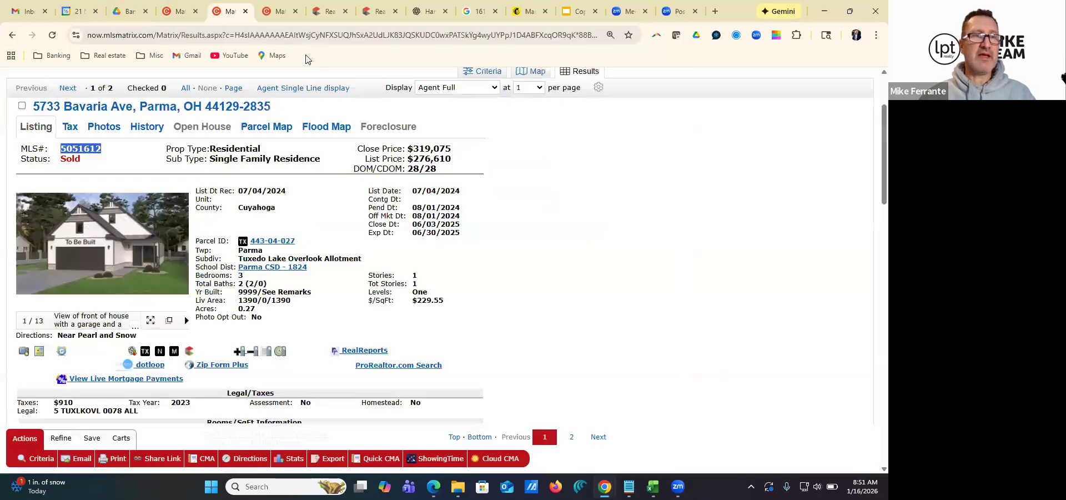
pyautogui.click(277, 11)
pyautogui.click(100, 219)
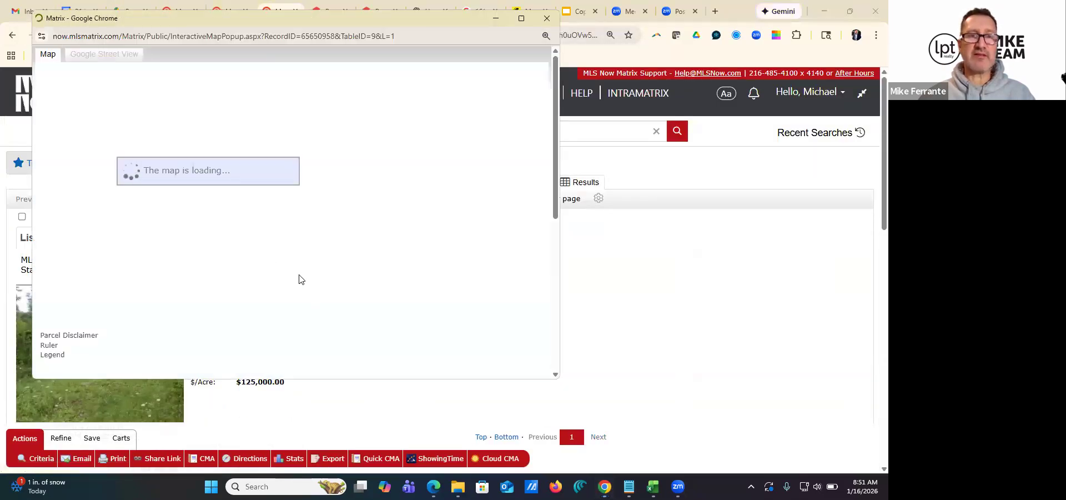
pyautogui.scroll(2, 250, 220)
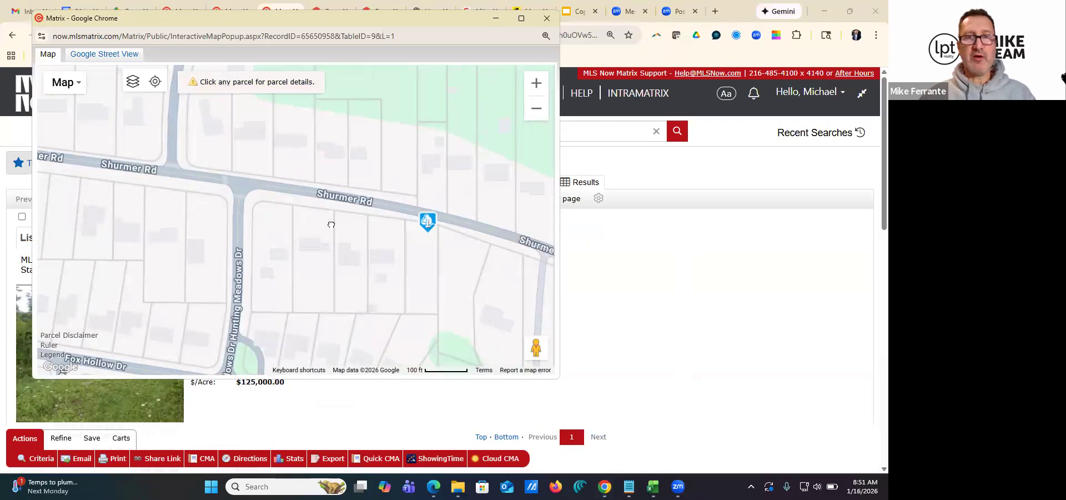
pyautogui.moveTo(331, 225); pyautogui.dragTo(288, 196)
pyautogui.click(381, 229)
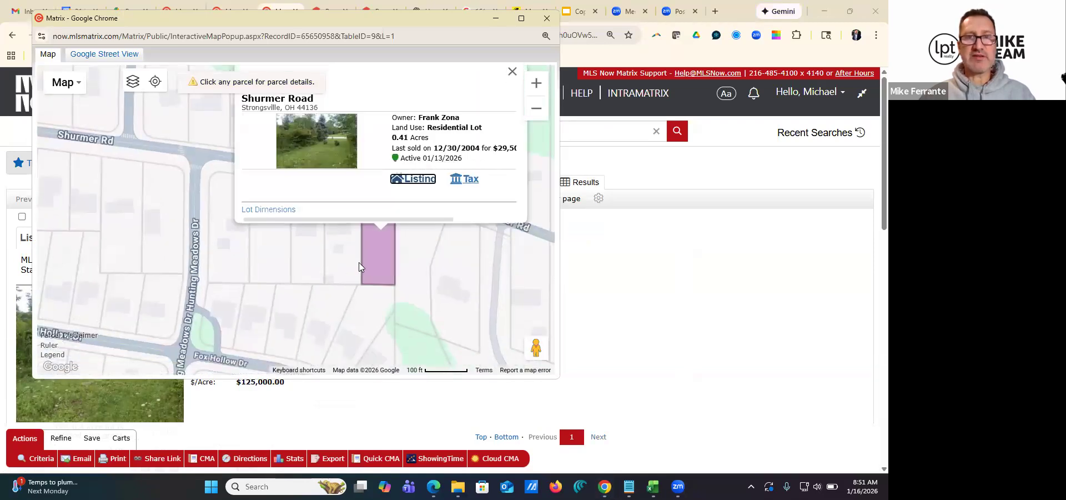
pyautogui.click(502, 115)
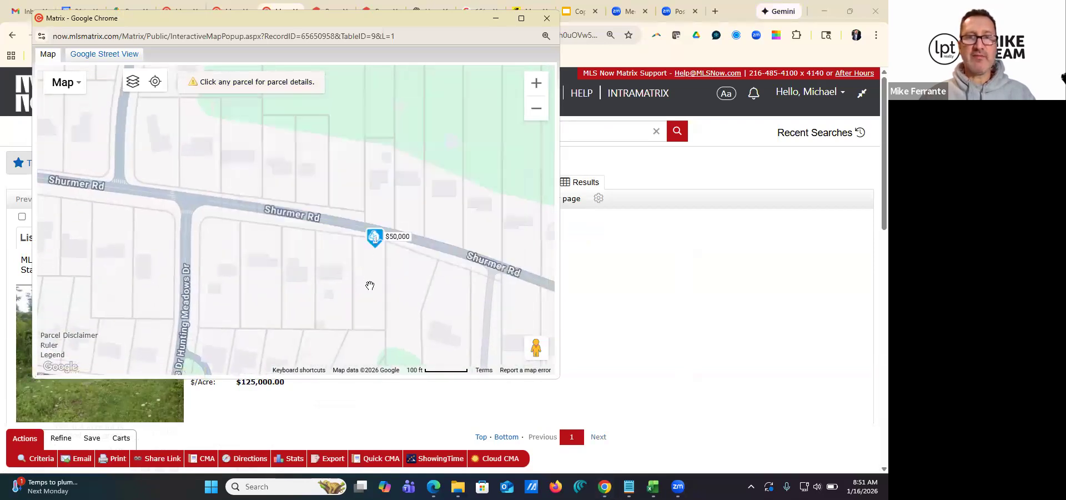
pyautogui.click(547, 17)
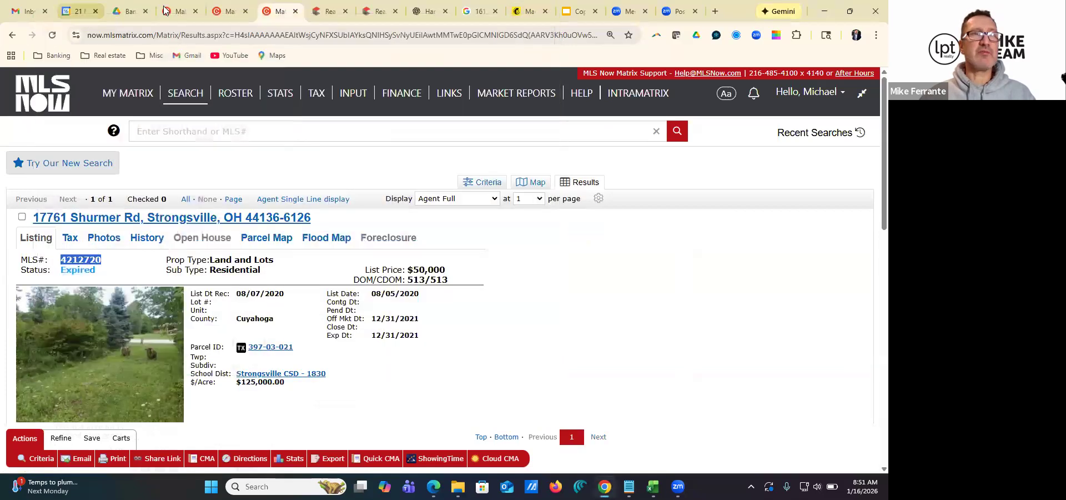
# Fill in the latitude and longitude of the new listing from its address
pyautogui.click(178, 11)
pyautogui.click(74, 321)
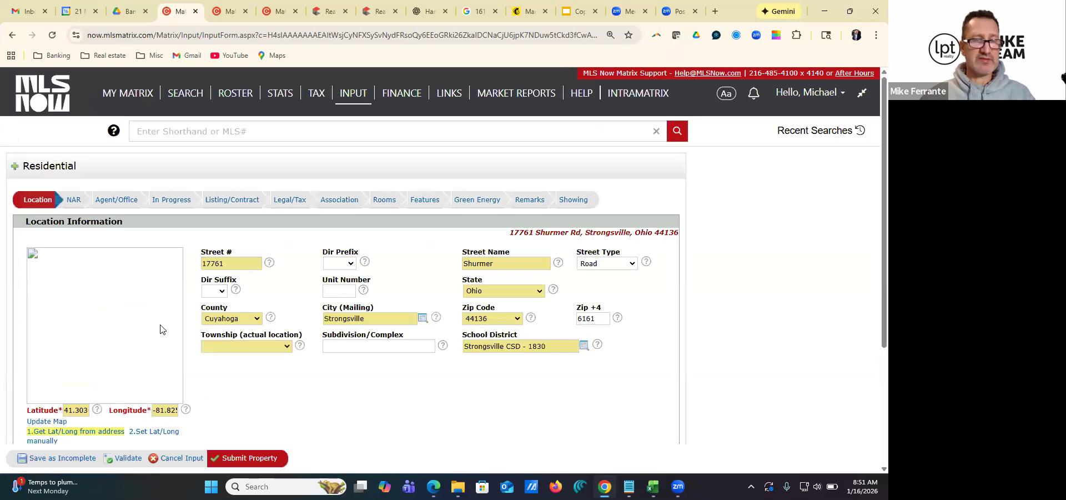
# Set the latitude and longitude manually by moving the map pin off Shurmer Rd onto the lot just south of it
pyautogui.scroll(-1, 225, 361)
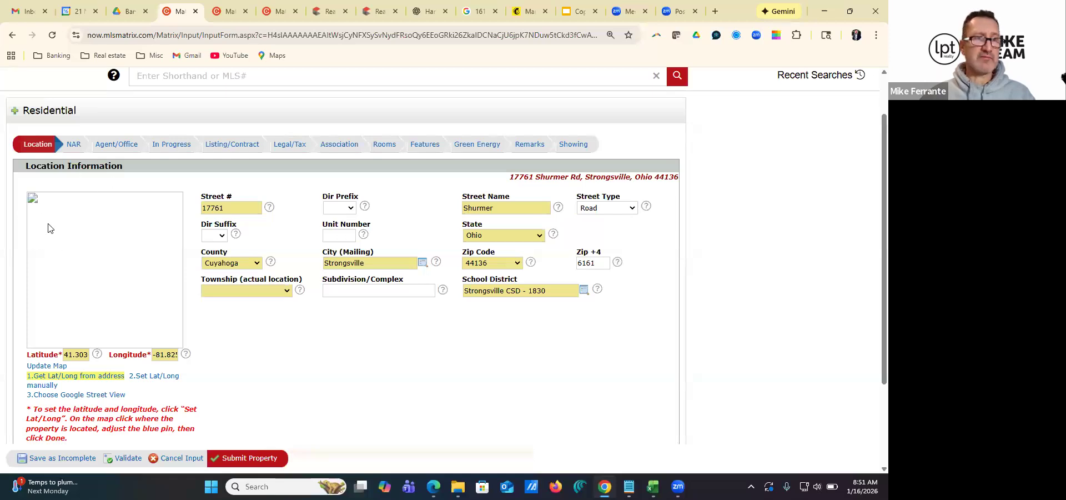
pyautogui.click(153, 381)
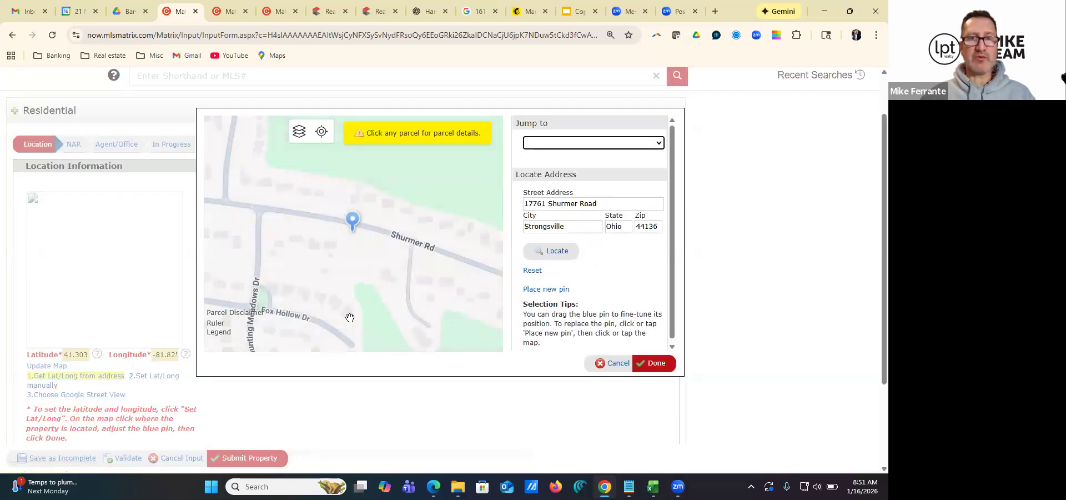
pyautogui.scroll(1, 349, 260)
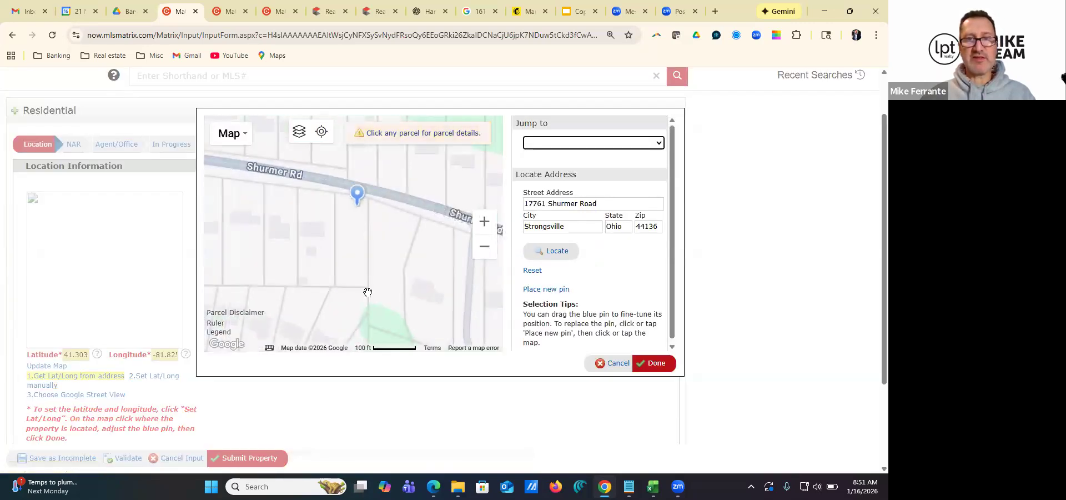
pyautogui.moveTo(357, 193); pyautogui.dragTo(354, 218)
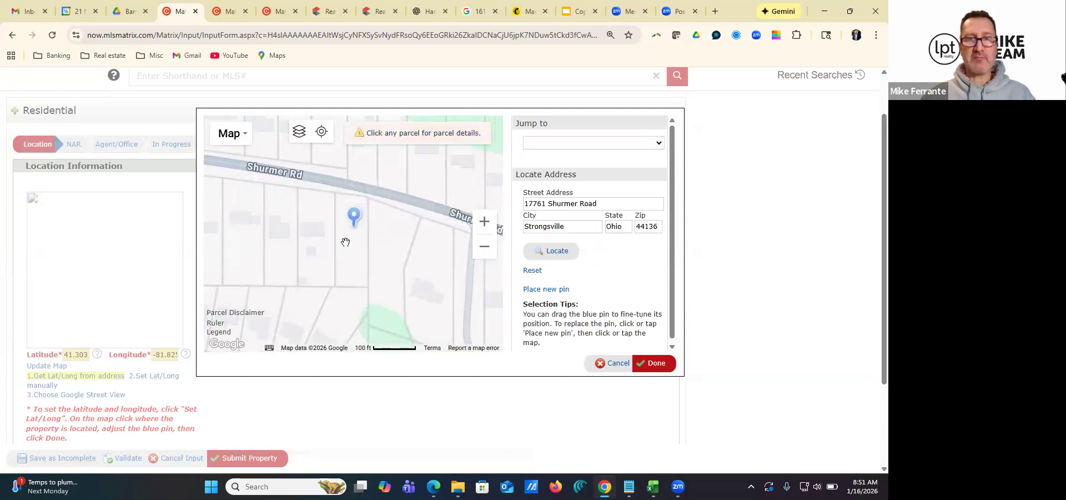
pyautogui.click(647, 361)
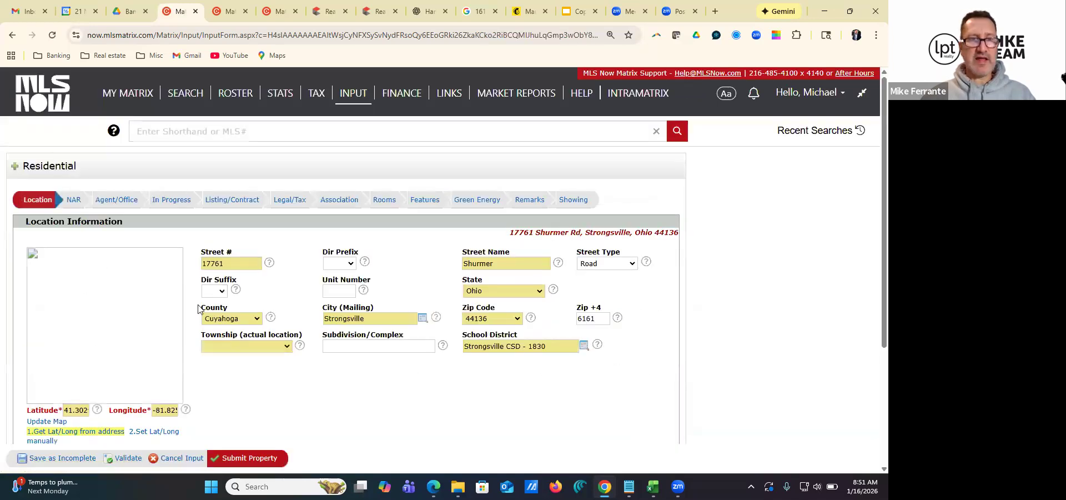
# Set the township (actual location) to Strongsville
pyautogui.scroll(-1, 222, 317)
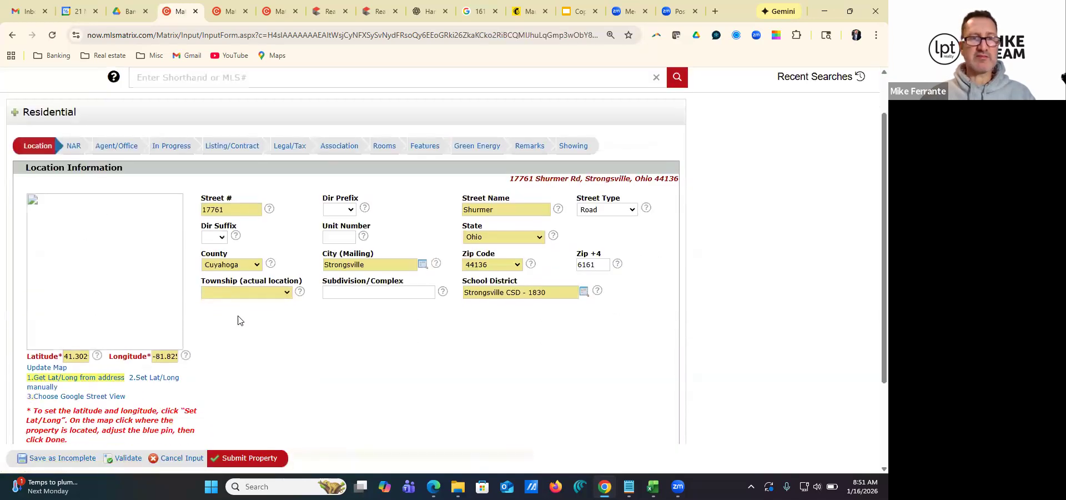
pyautogui.click(268, 294)
pyautogui.scroll(-10, 239, 278)
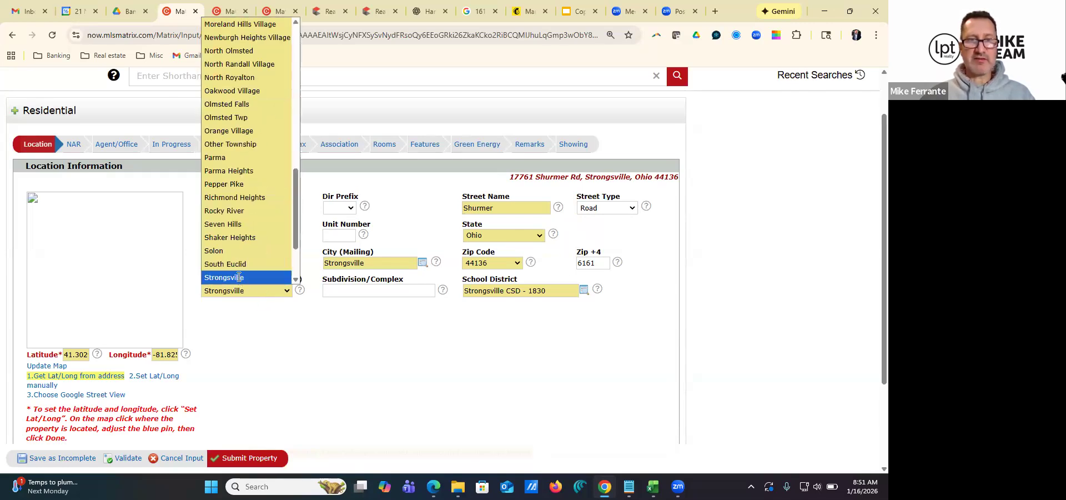
pyautogui.click(239, 278)
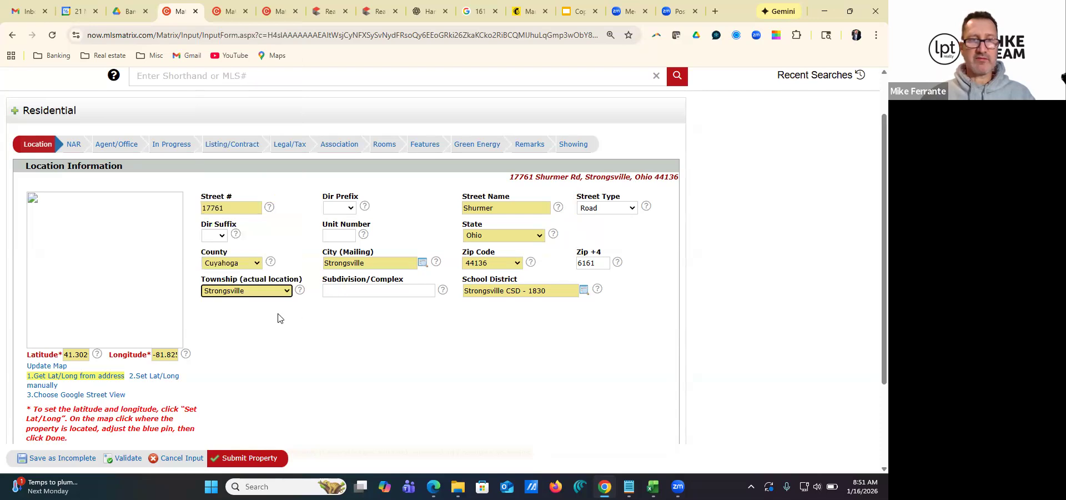
pyautogui.scroll(-3, 278, 302)
pyautogui.scroll(5, 279, 284)
# In the NAR section, agree that no offers of compensation will be entered in this listing
pyautogui.click(73, 200)
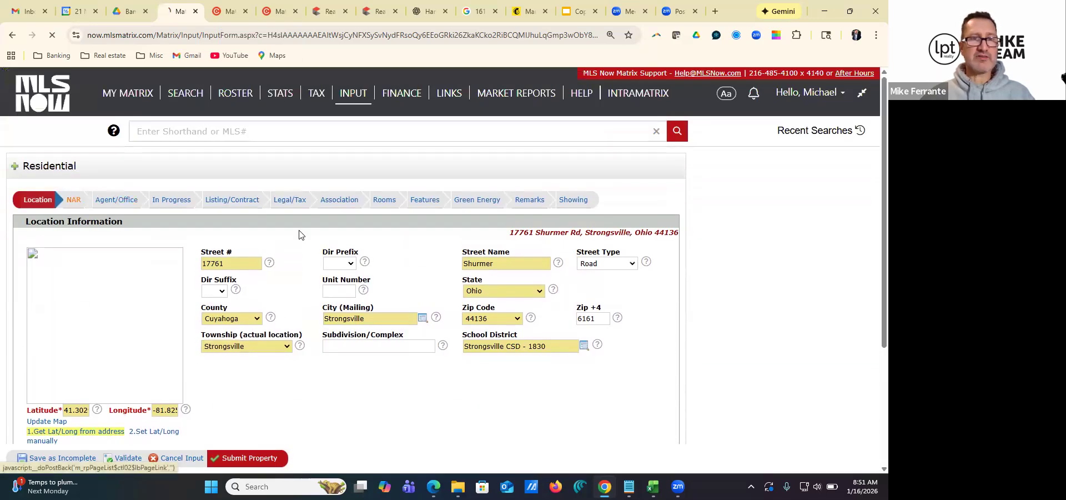
pyautogui.scroll(-1, 305, 238)
pyautogui.click(52, 293)
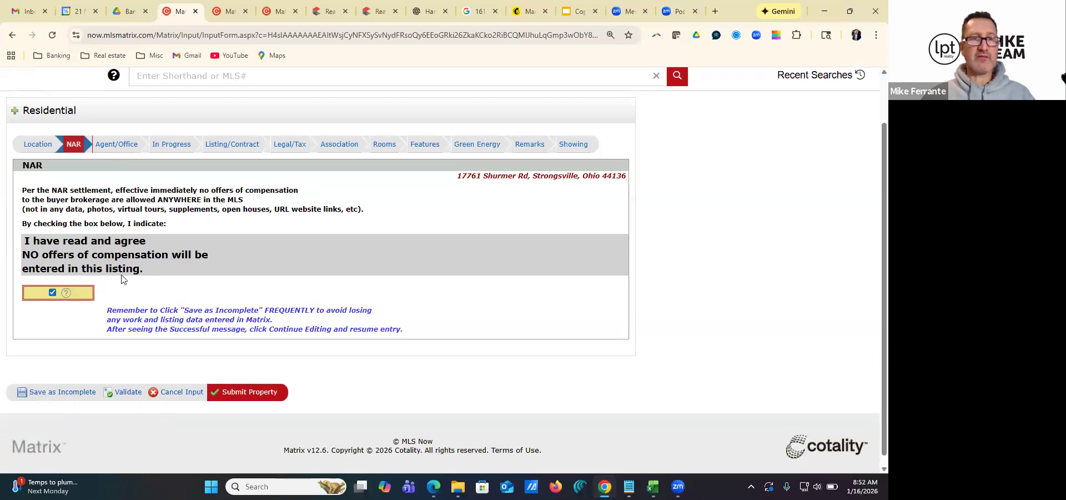
# In the agent/office information, enter the co-list agent's name and set Waived Agent YN to No
pyautogui.click(117, 146)
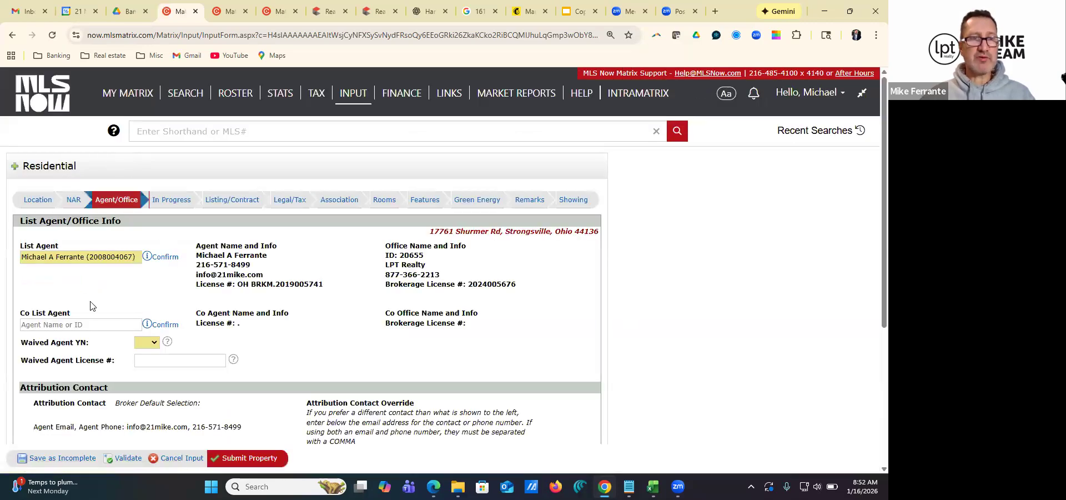
pyautogui.scroll(-1, 89, 289)
pyautogui.click(64, 270)
pyautogui.write('jordan')
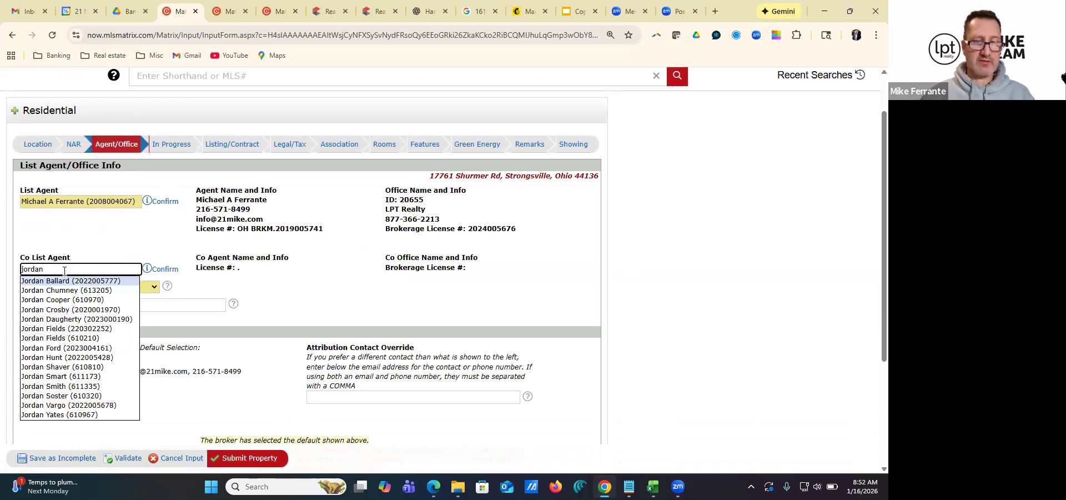
pyautogui.write(' y')
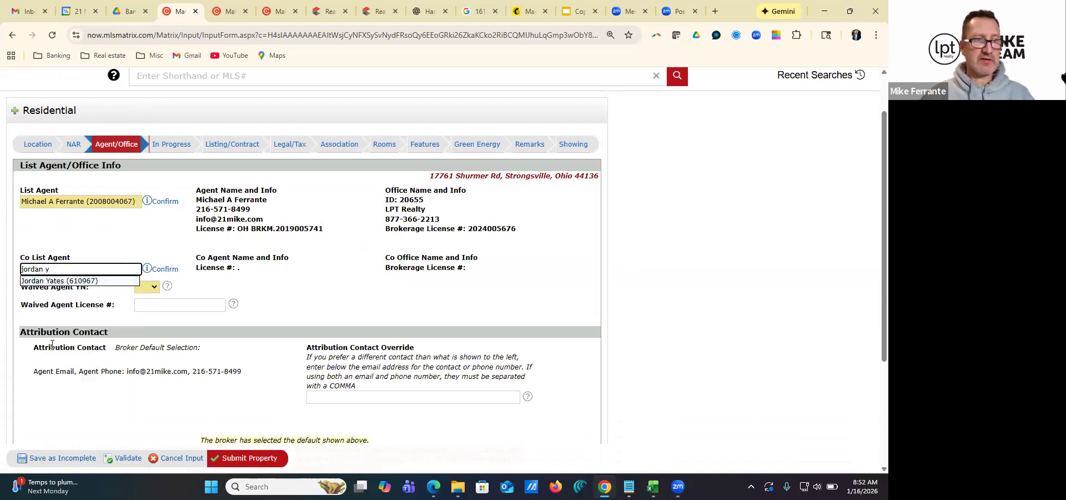
pyautogui.click(61, 285)
pyautogui.click(148, 287)
pyautogui.click(145, 327)
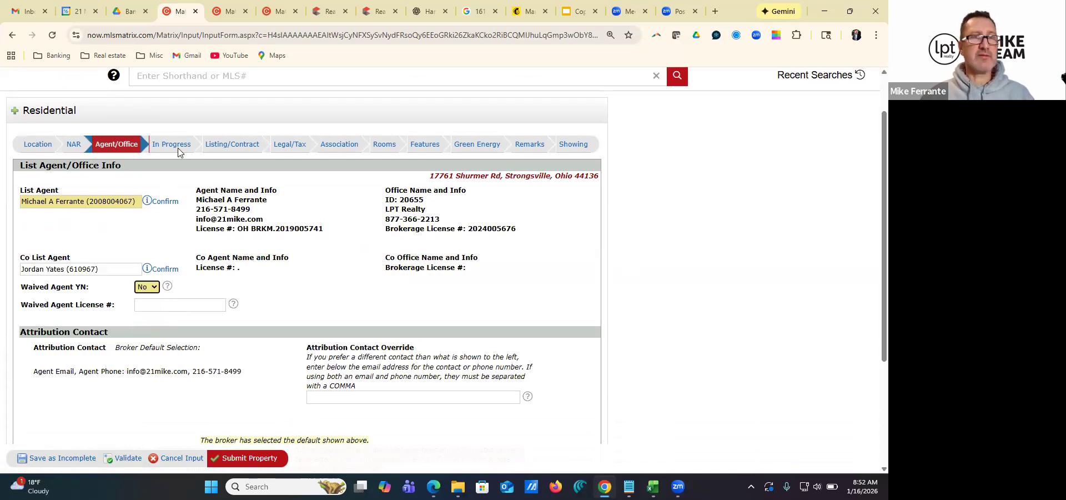
# Save the listing as incomplete and continue editing it
pyautogui.scroll(-1, 243, 228)
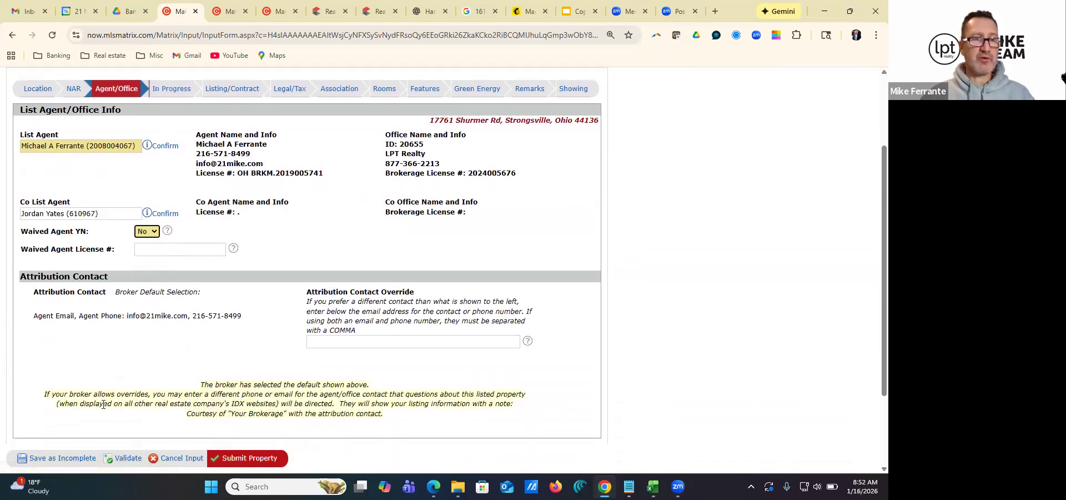
pyautogui.click(64, 460)
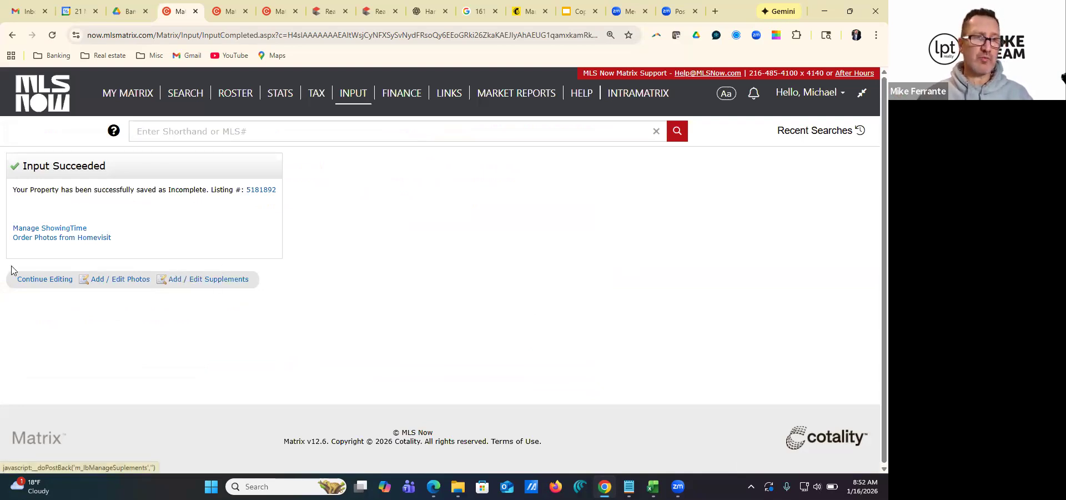
pyautogui.click(47, 282)
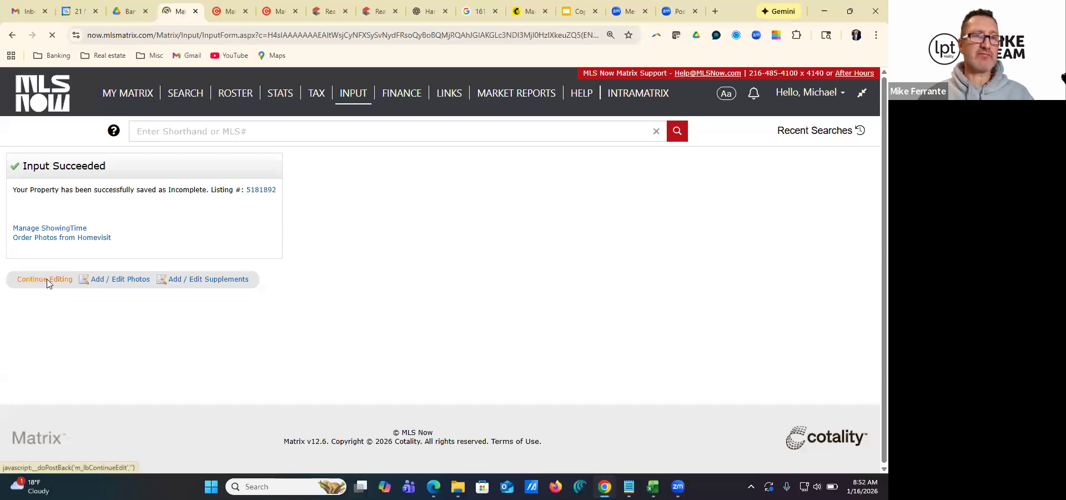
# In the listing/contract information, set Owner Agent to No and Occupant Type to Vacant
pyautogui.click(185, 202)
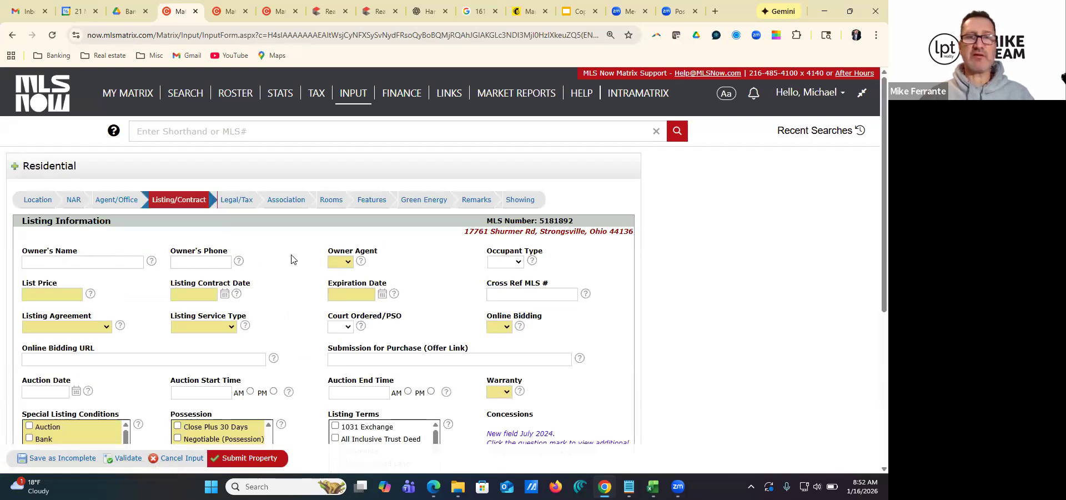
pyautogui.click(334, 264)
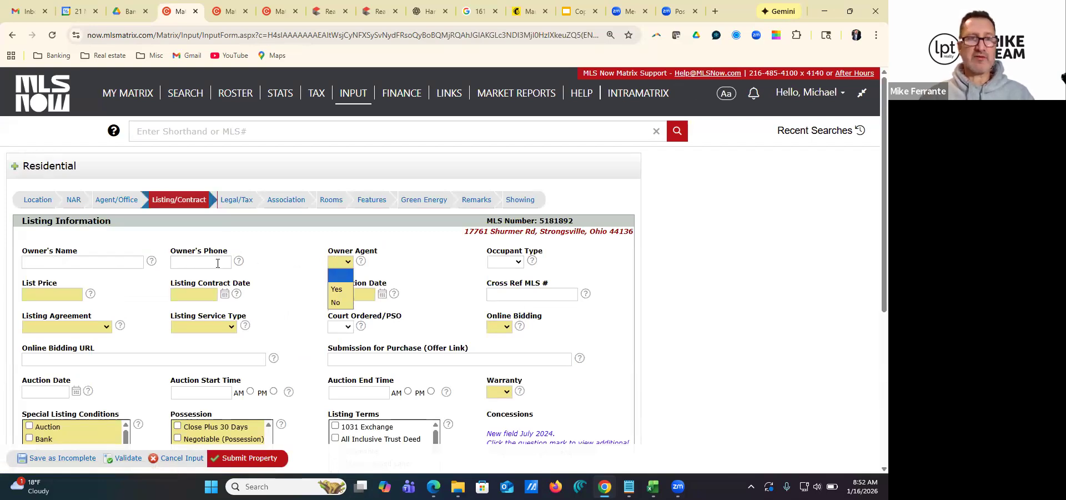
pyautogui.click(336, 303)
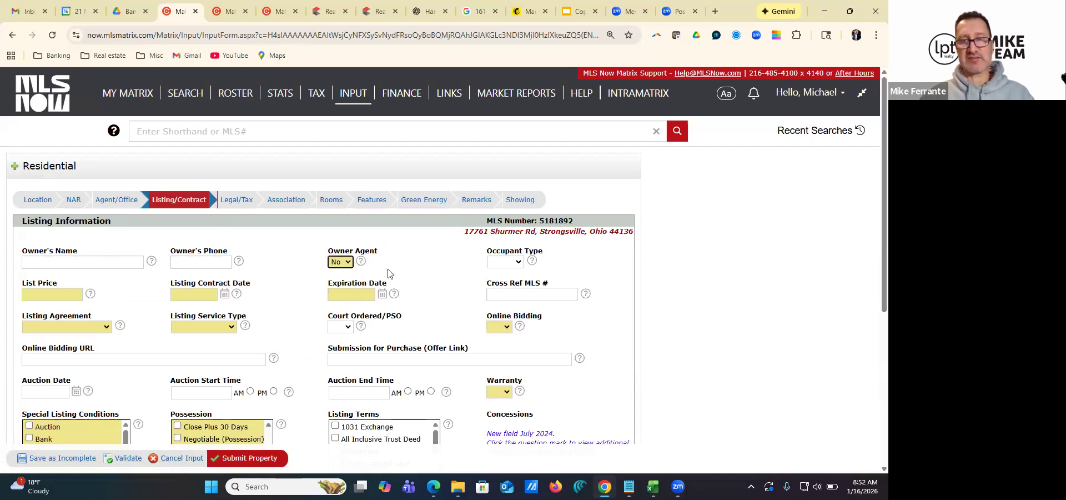
pyautogui.click(512, 263)
pyautogui.click(503, 319)
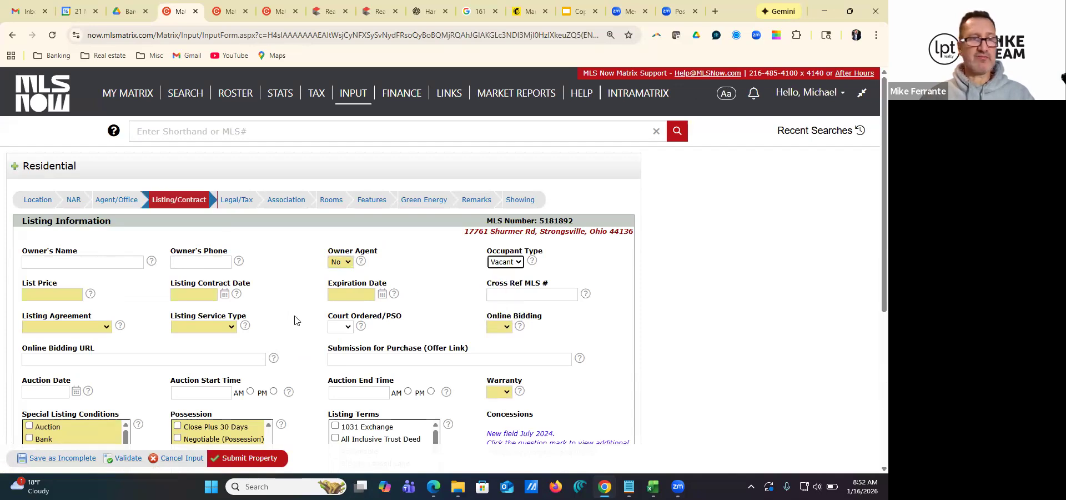
# Set the list price to 375000 and the listing contract date to 01/15/2026
pyautogui.click(59, 295)
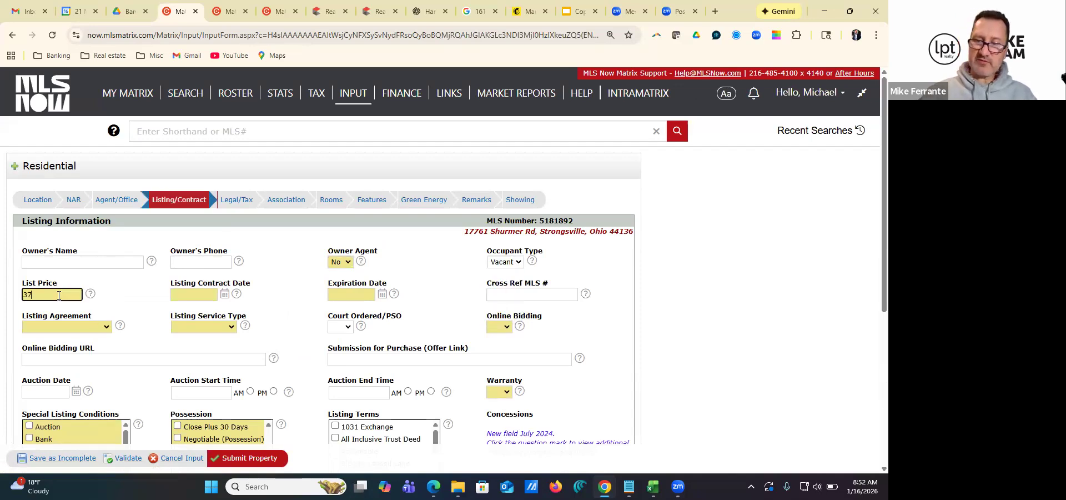
pyautogui.click(225, 295)
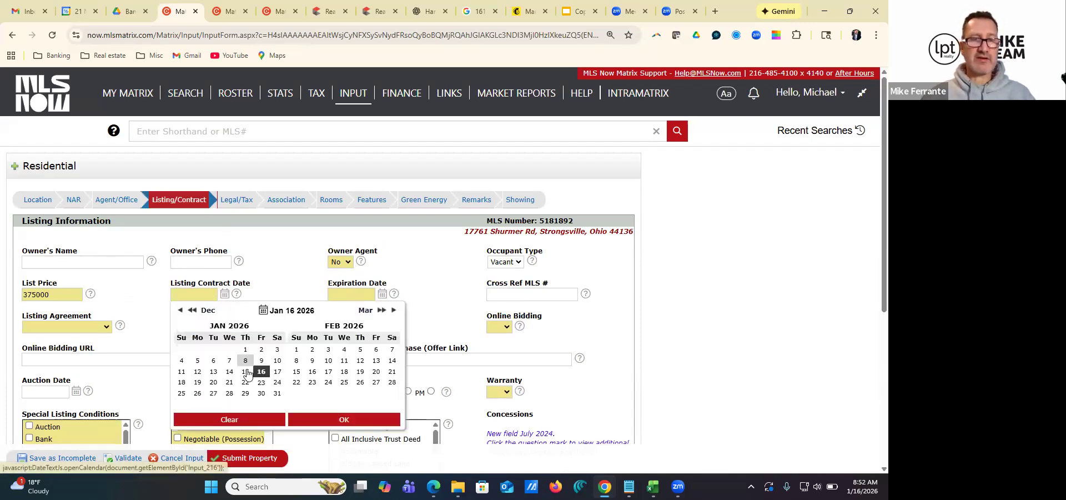
pyautogui.click(245, 372)
pyautogui.click(339, 421)
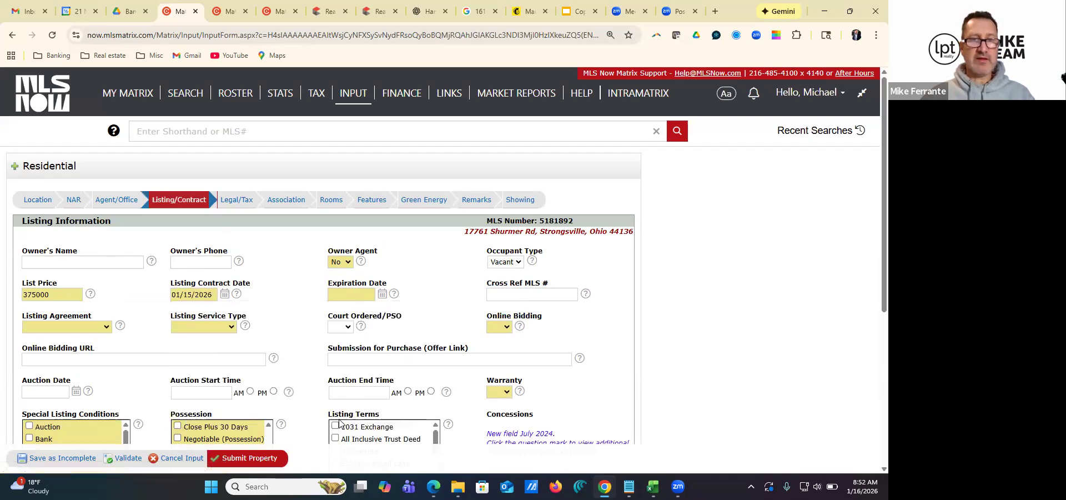
# Switch to Gmail and check the listing term in ER updated.pdf attached to the completed Docusign email for the Shurmer listing
pyautogui.click(28, 11)
pyautogui.scroll(-2, 411, 273)
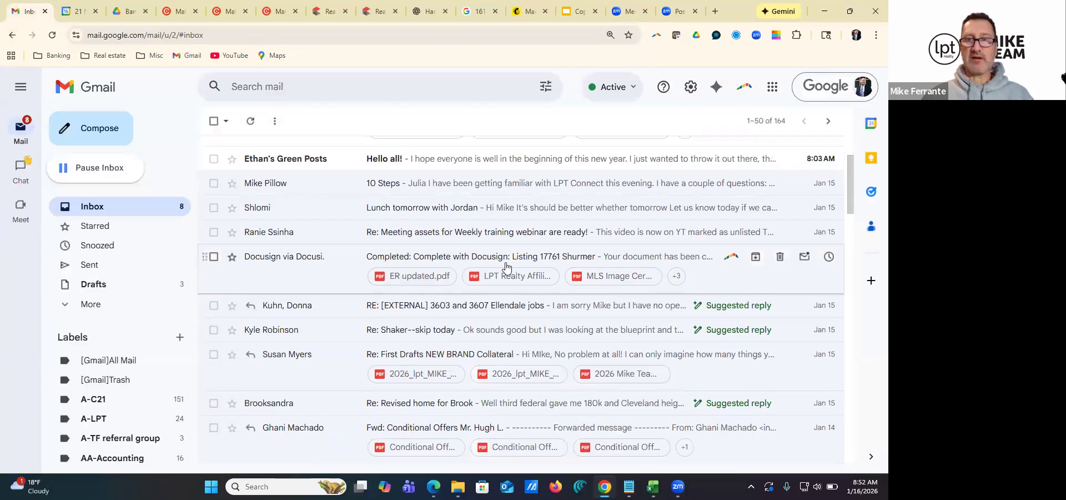
pyautogui.click(411, 276)
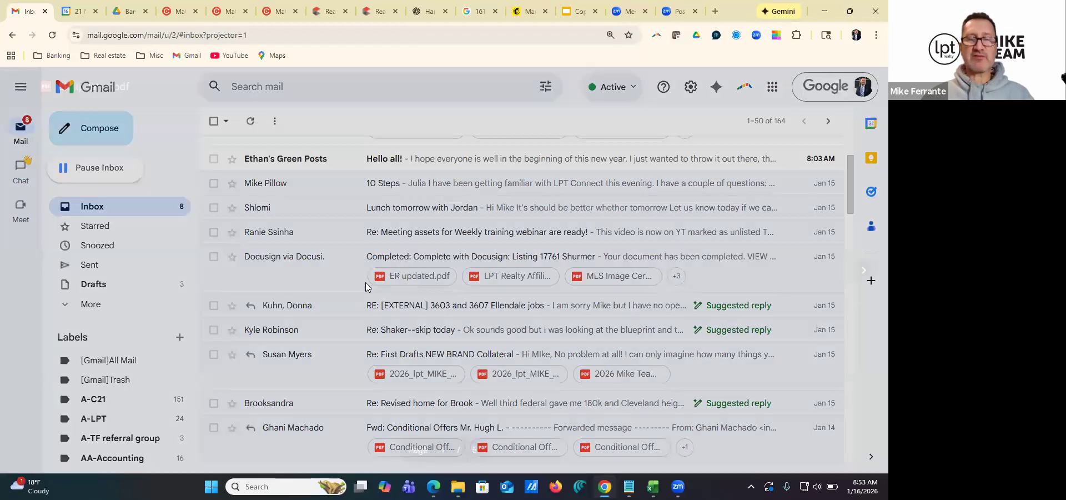
pyautogui.scroll(-9, 487, 270)
pyautogui.scroll(9, 486, 269)
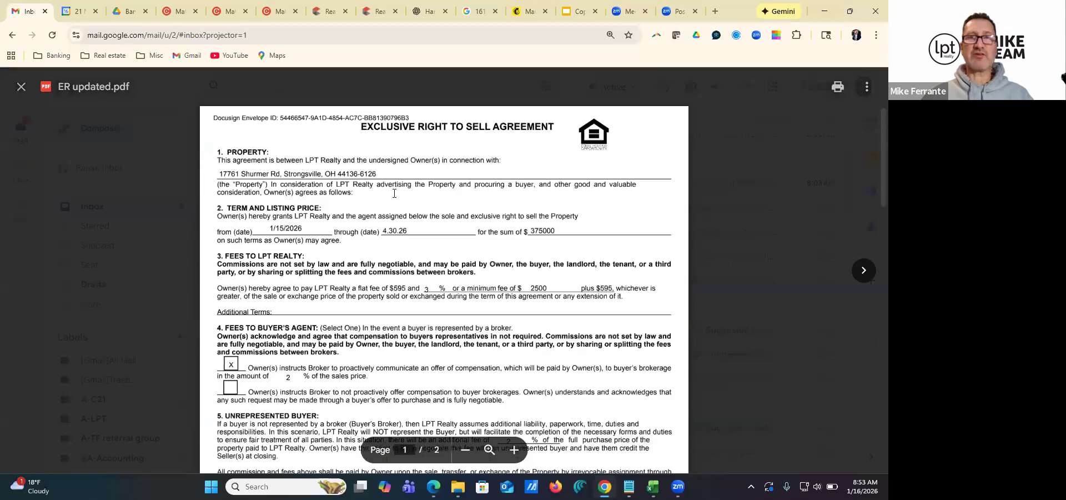
pyautogui.click(22, 87)
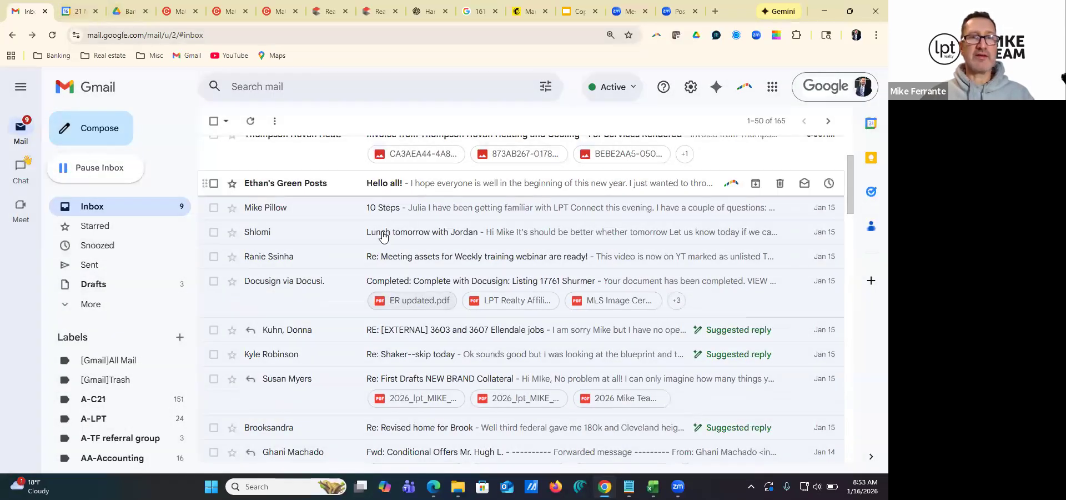
pyautogui.click(395, 301)
# Return to the Matrix listing form and set the expiration date to 04/30/2026
pyautogui.click(162, 12)
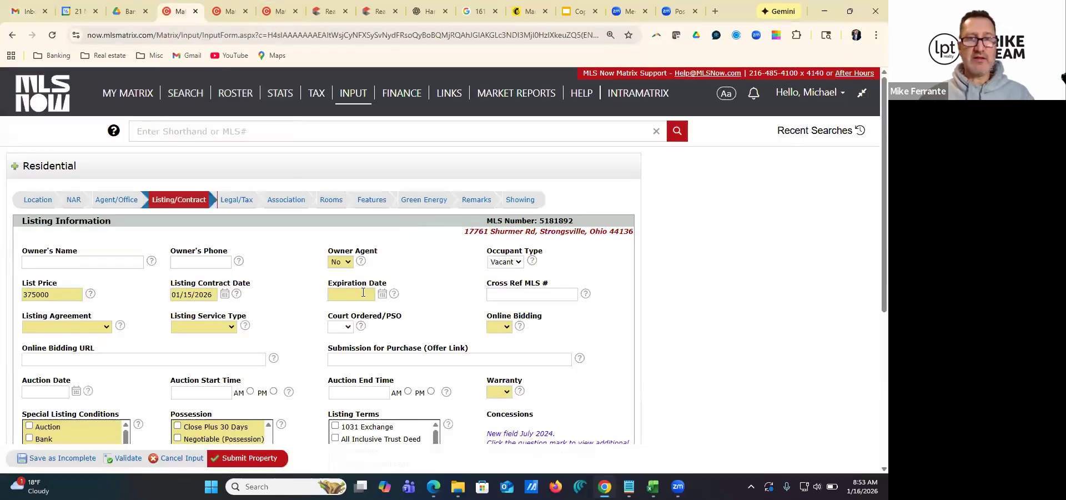
pyautogui.click(383, 293)
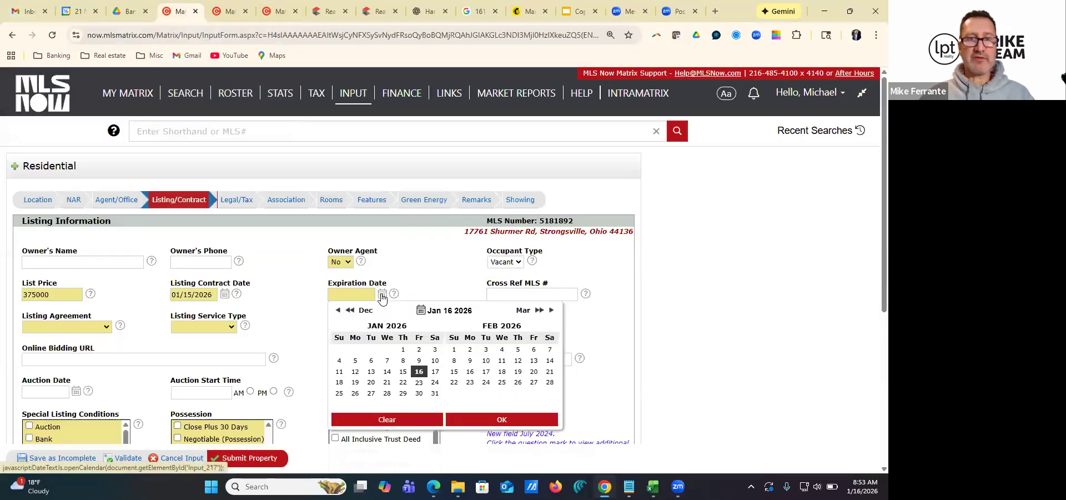
pyautogui.click(550, 311)
pyautogui.click(550, 311)
pyautogui.click(518, 393)
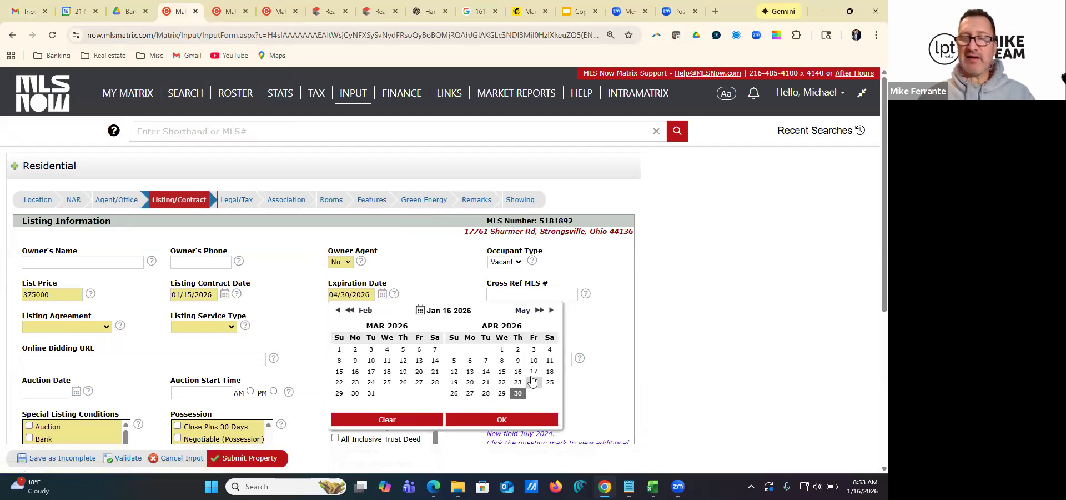
pyautogui.click(500, 421)
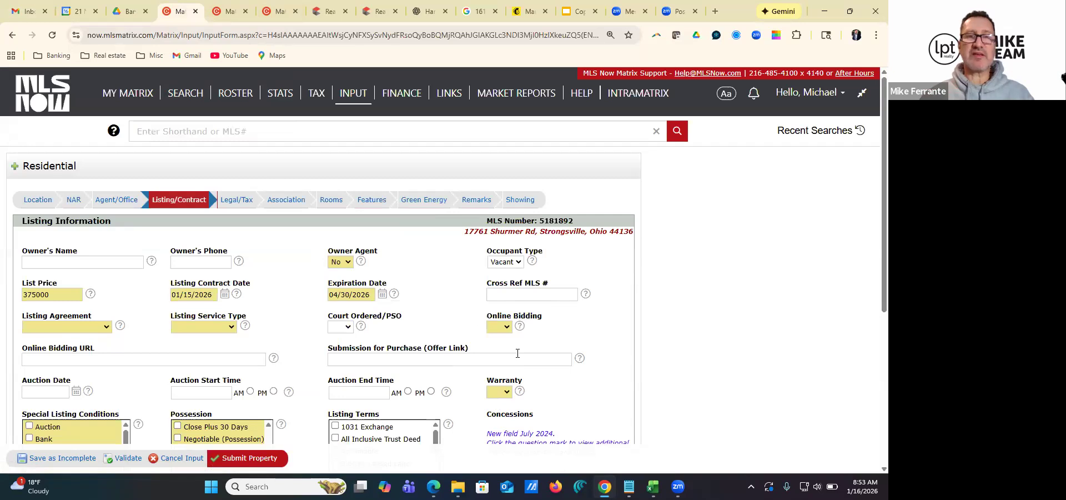
# Set the listing agreement to Exclusive Right To Sell and the listing service type to Full Service
pyautogui.click(77, 329)
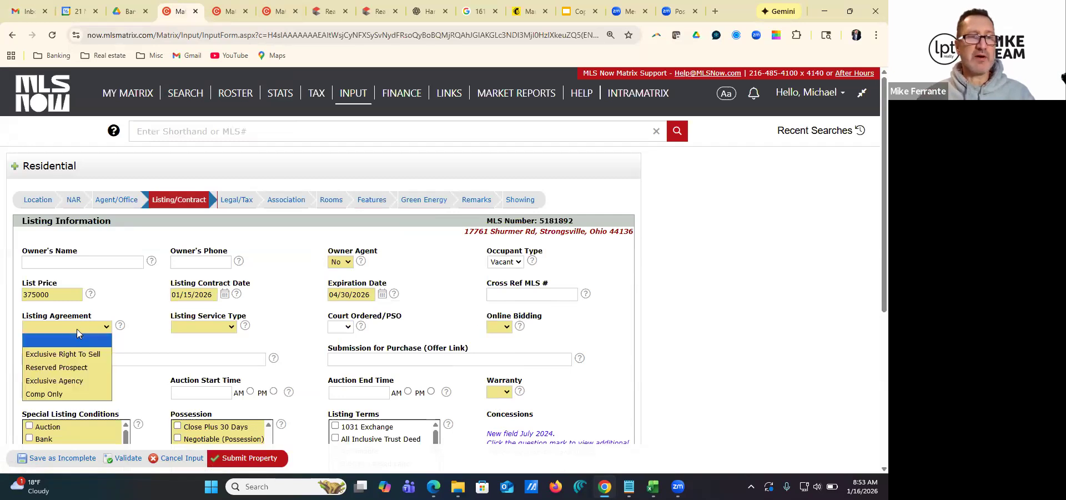
pyautogui.click(54, 355)
pyautogui.click(206, 330)
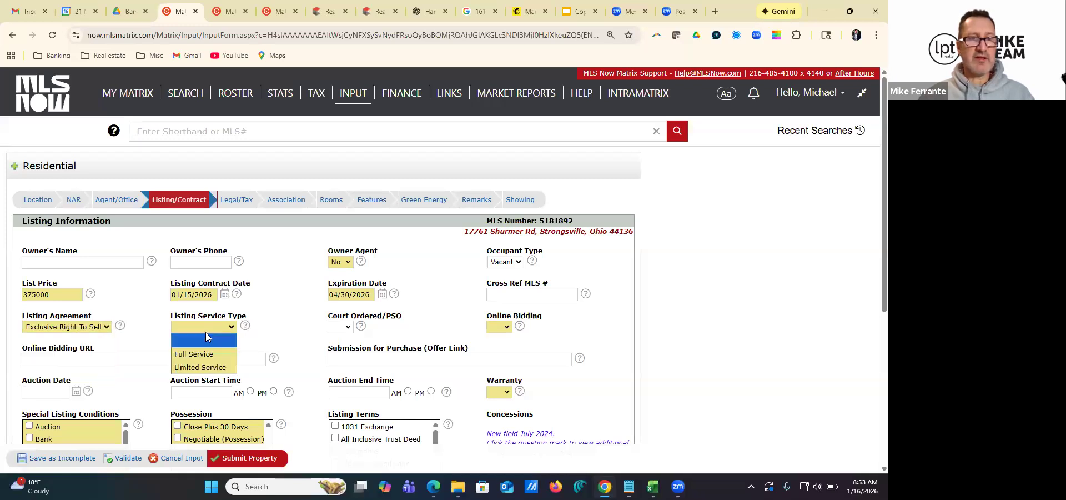
pyautogui.click(199, 352)
# Set Court Ordered/PSO to No and Online Bidding to No
pyautogui.click(339, 329)
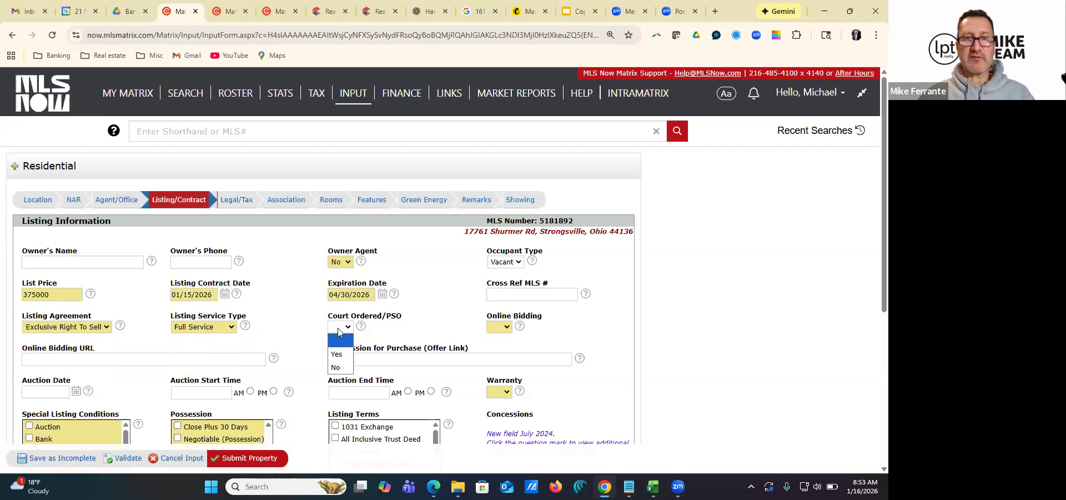
pyautogui.click(338, 369)
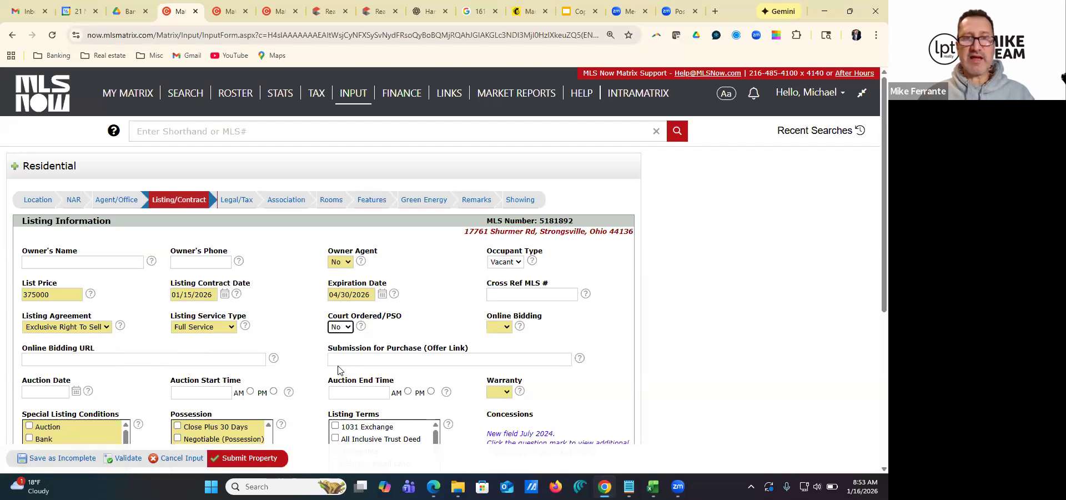
pyautogui.click(500, 329)
pyautogui.click(494, 368)
# Enter the team's sales e-mail address as the Submission for Purchase (Offer Link)
pyautogui.click(368, 359)
pyautogui.scroll(-1, 372, 335)
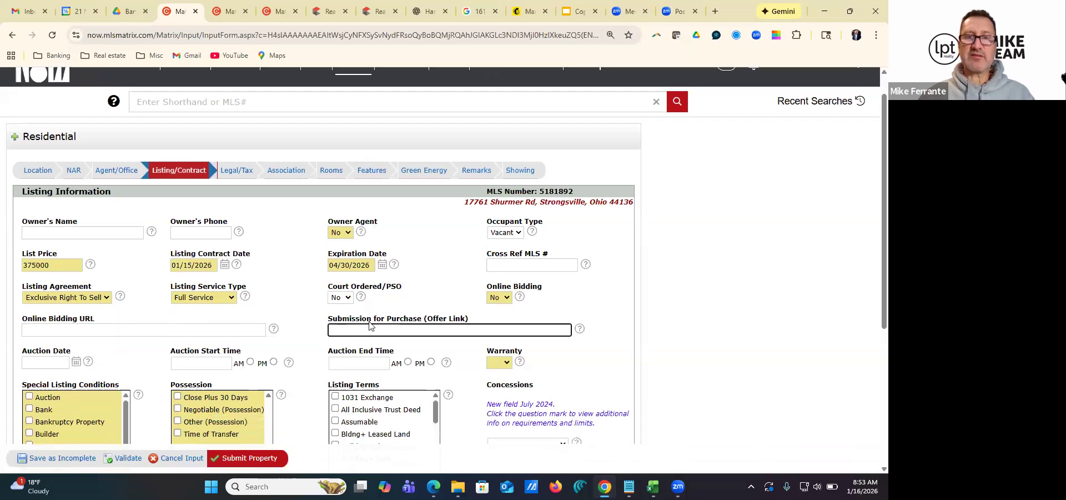
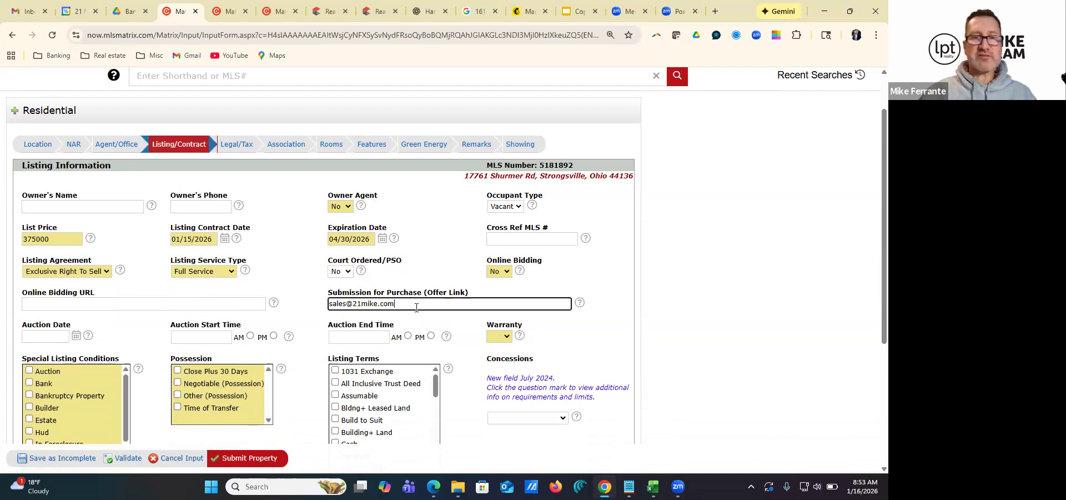
# Select Principal/NR as the special listing condition and Negotiable as the possession
pyautogui.scroll(-2, 257, 291)
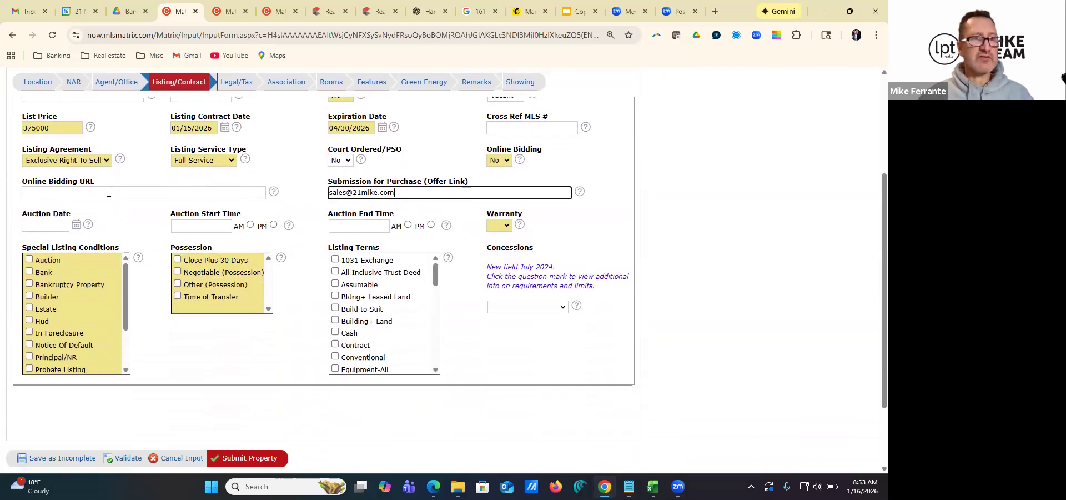
pyautogui.scroll(-1, 94, 261)
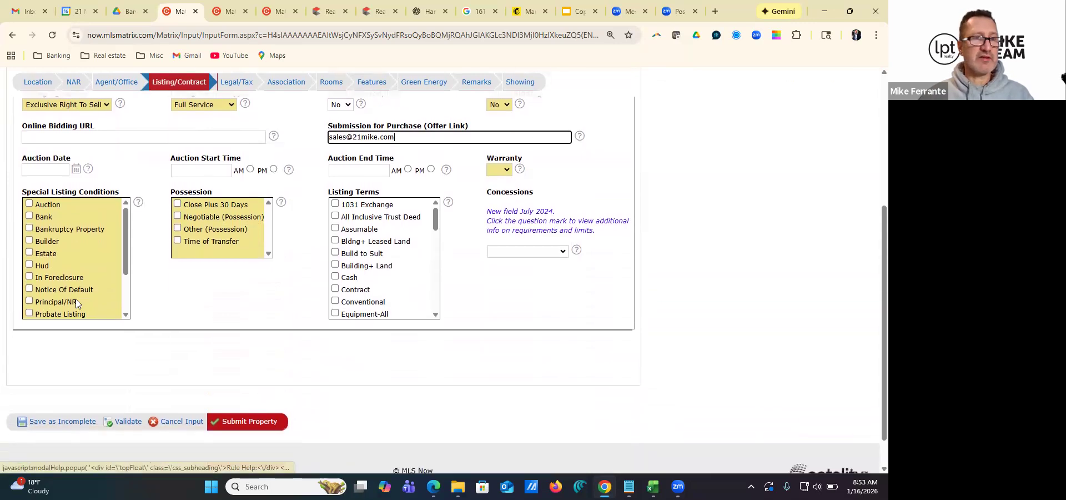
pyautogui.click(29, 301)
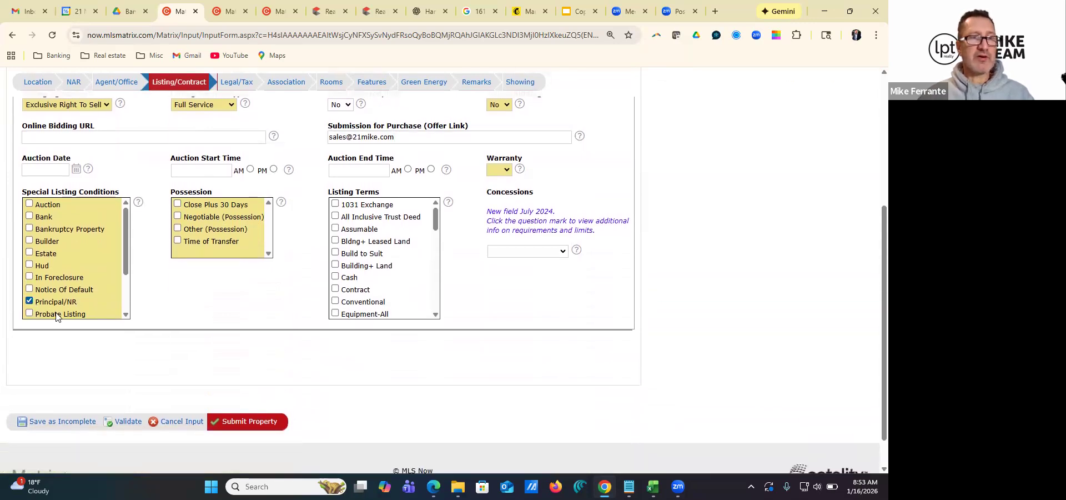
pyautogui.scroll(-2, 54, 278)
pyautogui.scroll(2, 56, 256)
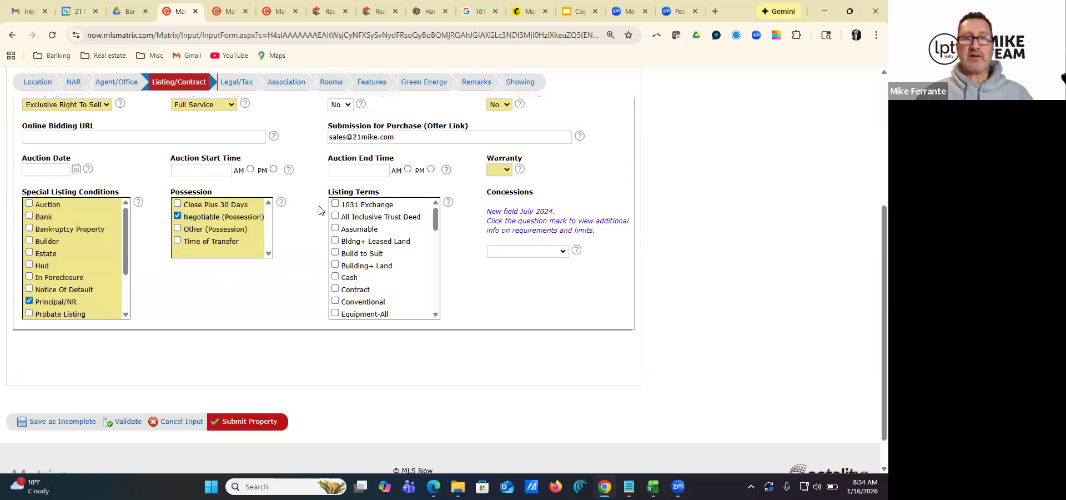
# Select Cash, Conventional, FHA and VA as the accepted listing terms
pyautogui.click(335, 277)
pyautogui.click(335, 301)
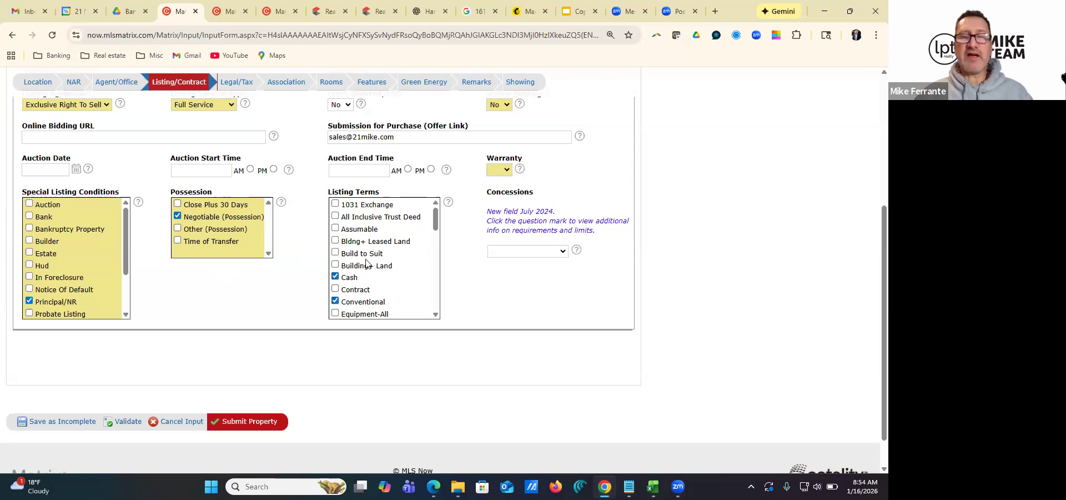
pyautogui.scroll(-3, 366, 264)
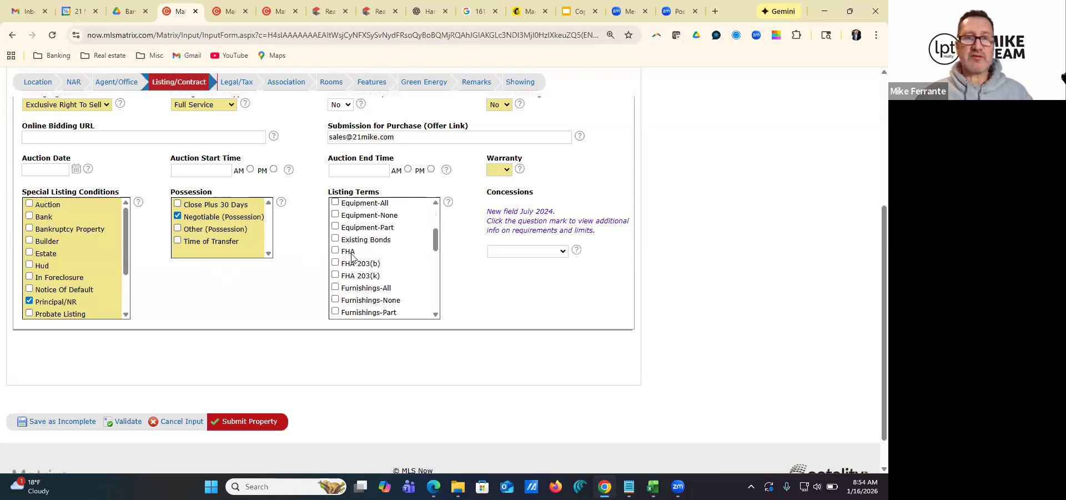
pyautogui.click(335, 250)
pyautogui.scroll(-3, 344, 256)
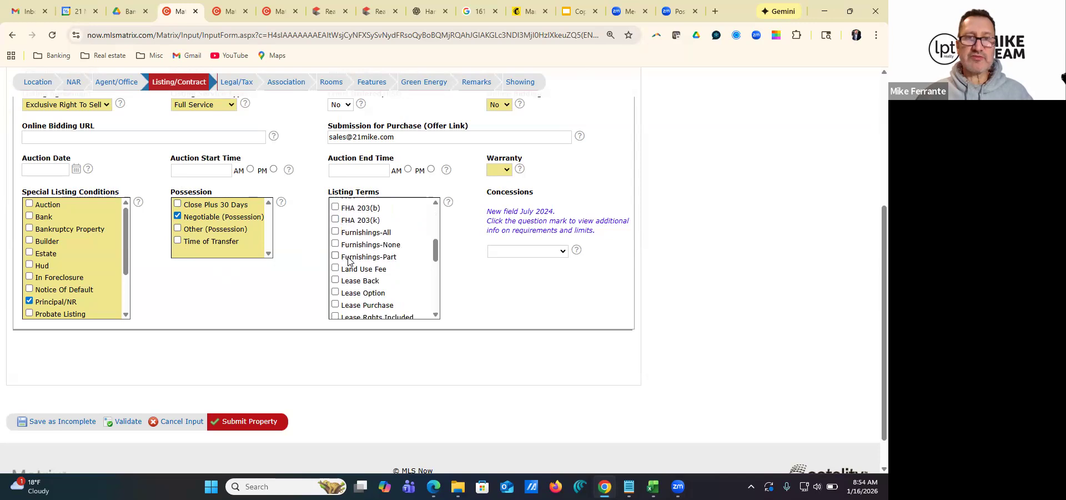
pyautogui.scroll(-3, 349, 261)
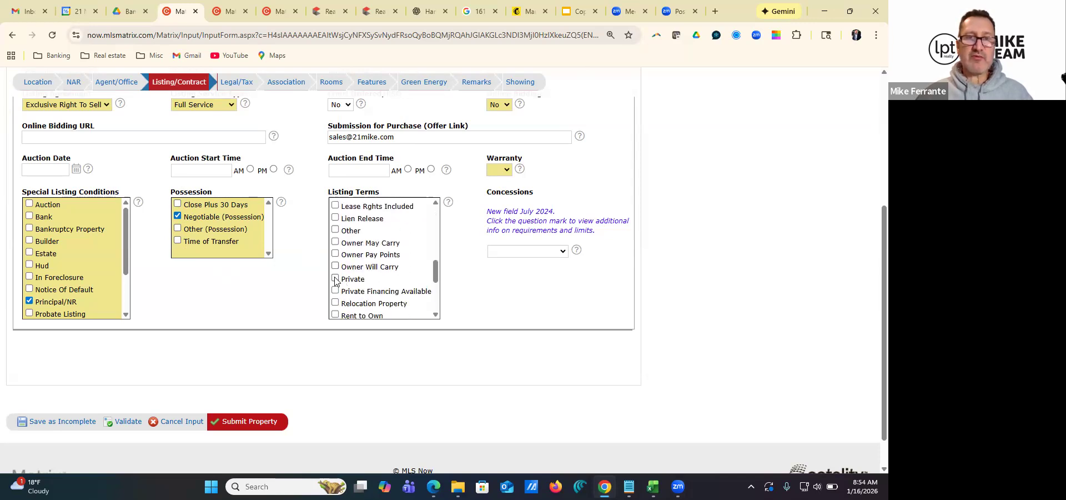
pyautogui.scroll(-2, 339, 274)
pyautogui.scroll(-3, 340, 283)
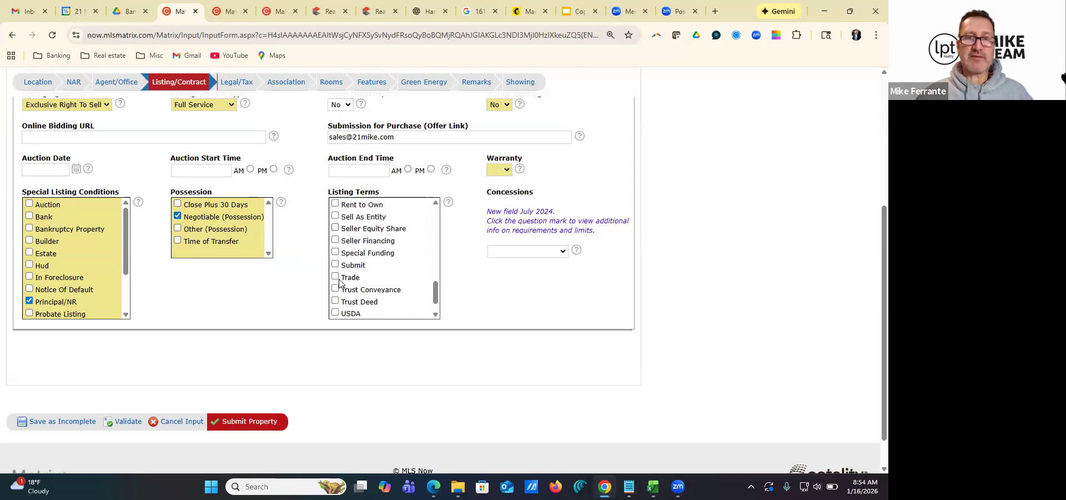
pyautogui.scroll(-2, 338, 291)
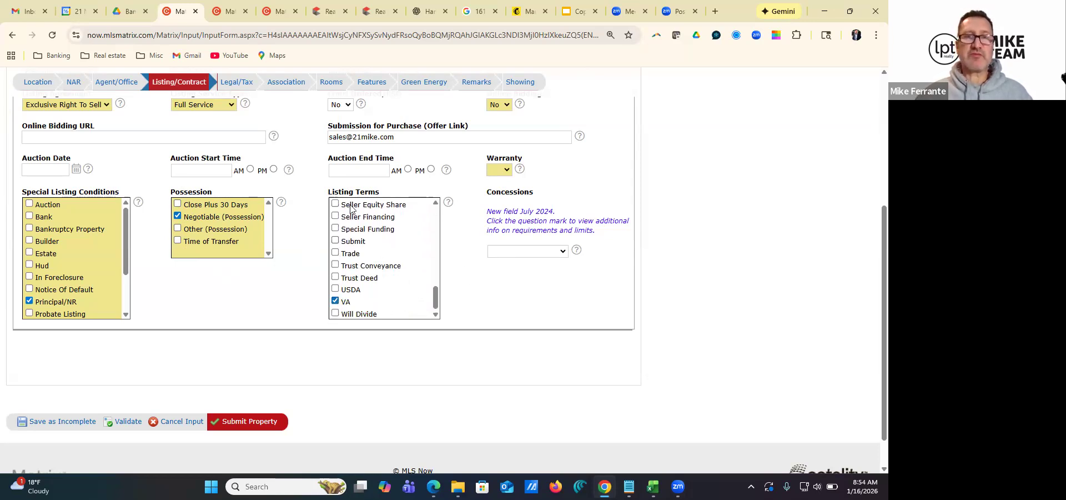
pyautogui.scroll(10, 355, 209)
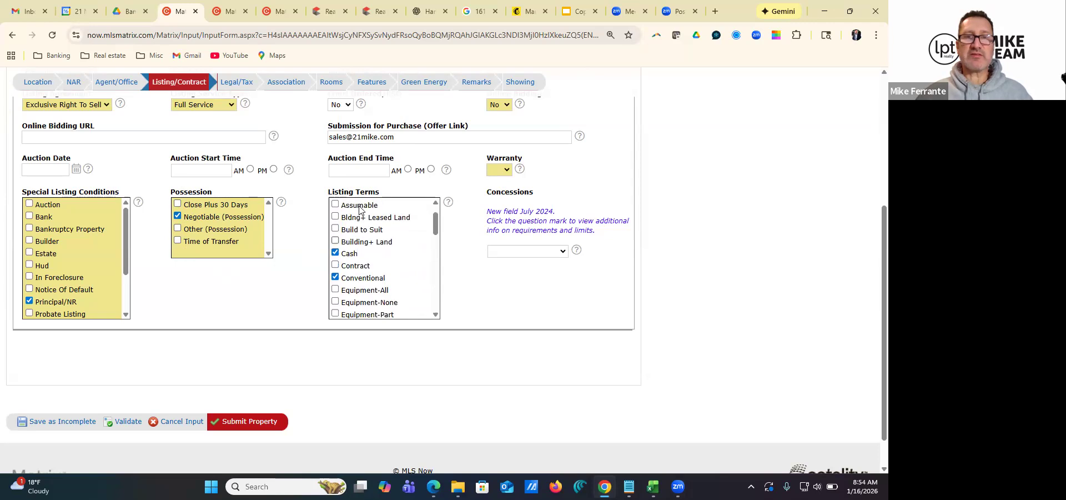
# Set Warranty to Yes and Concessions to Negotiable
pyautogui.click(500, 171)
pyautogui.click(498, 196)
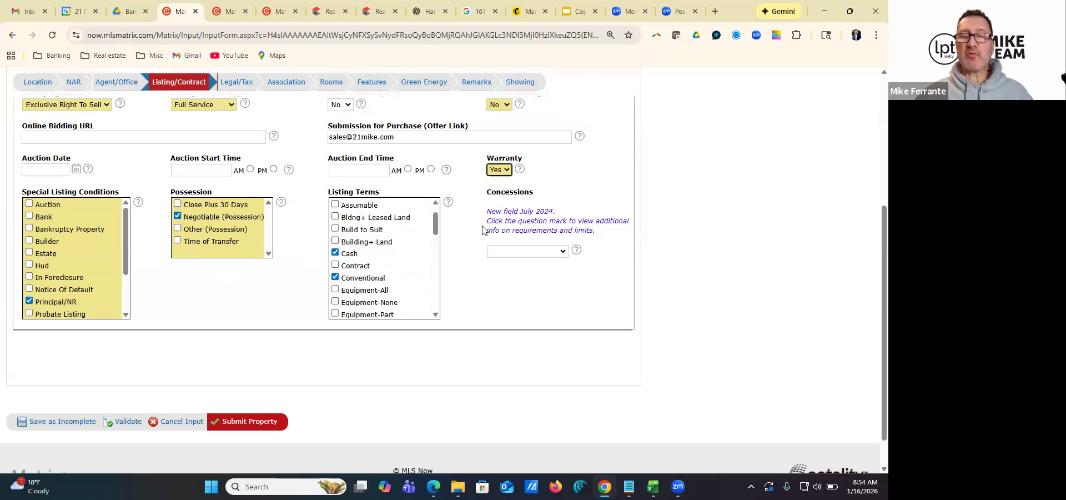
pyautogui.click(543, 252)
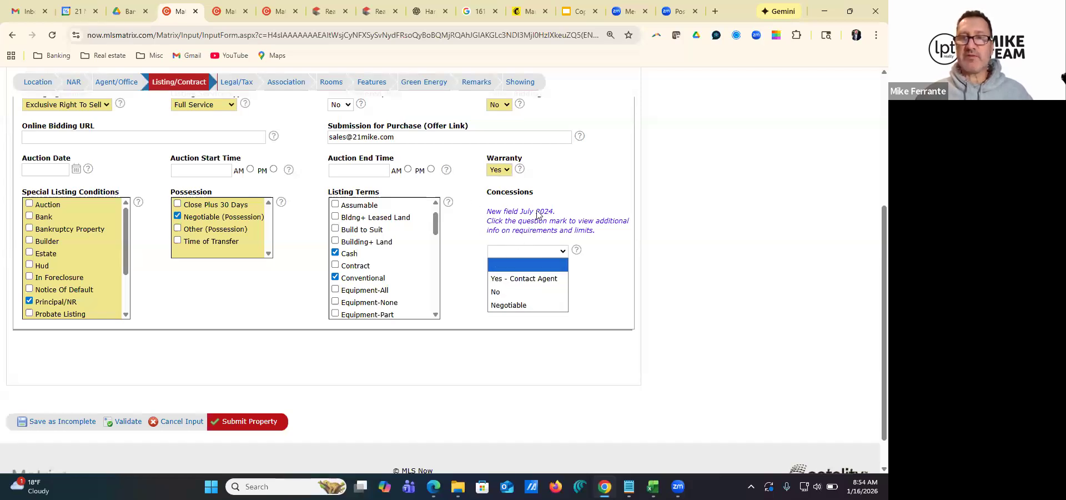
pyautogui.click(515, 307)
pyautogui.click(545, 254)
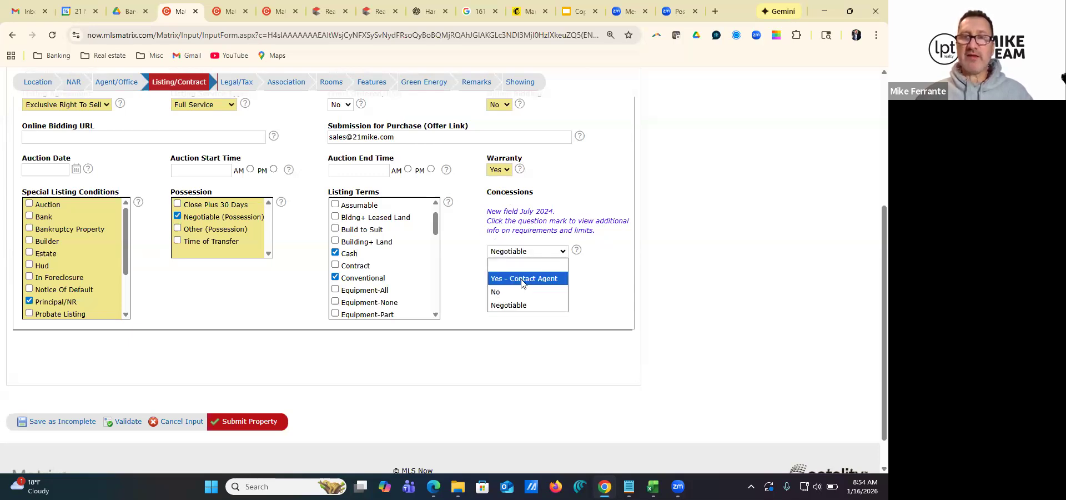
pyautogui.click(507, 305)
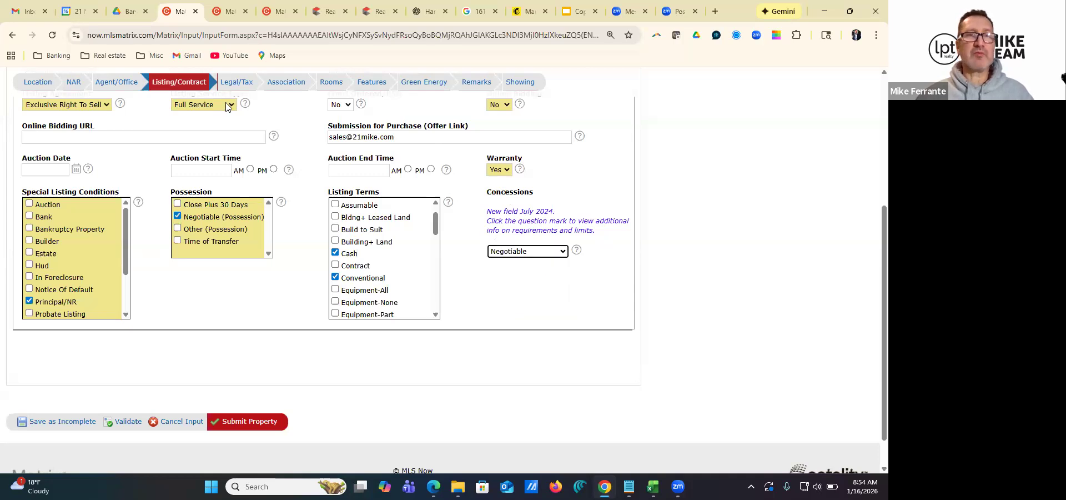
# Open the Legal/Tax section, then switch to the Realist property report and look up the Shurmer Rd parcel's yearly total taxes
pyautogui.click(238, 83)
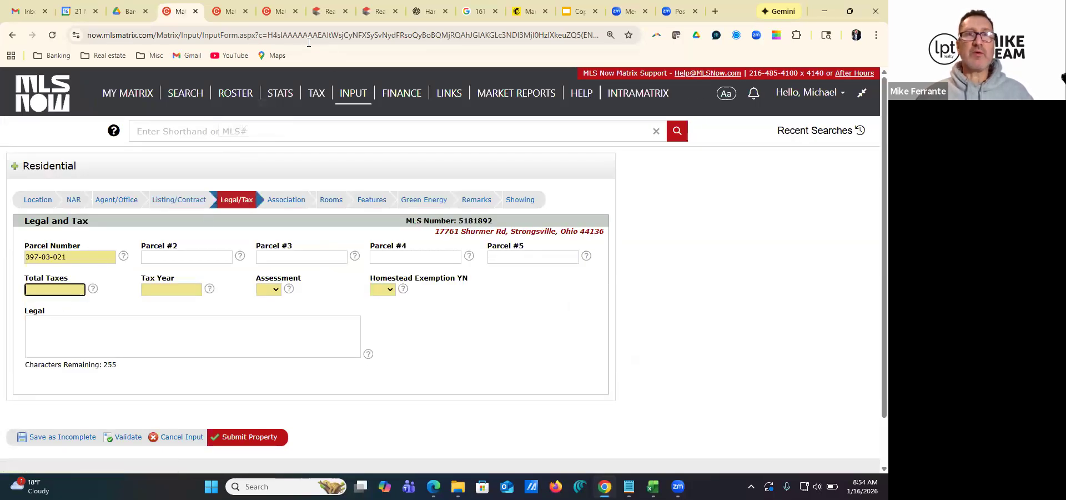
pyautogui.click(319, 12)
pyautogui.scroll(-20, 304, 311)
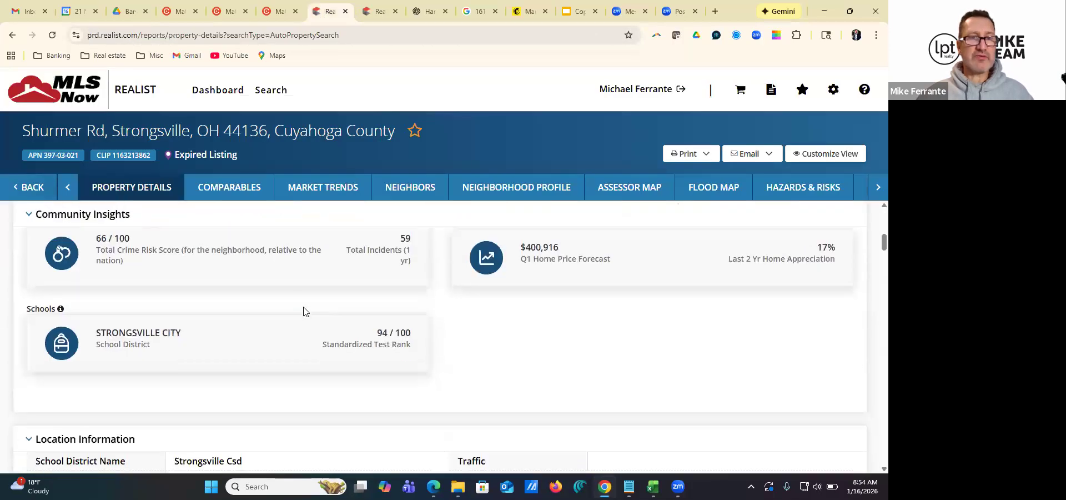
pyautogui.scroll(1, 304, 311)
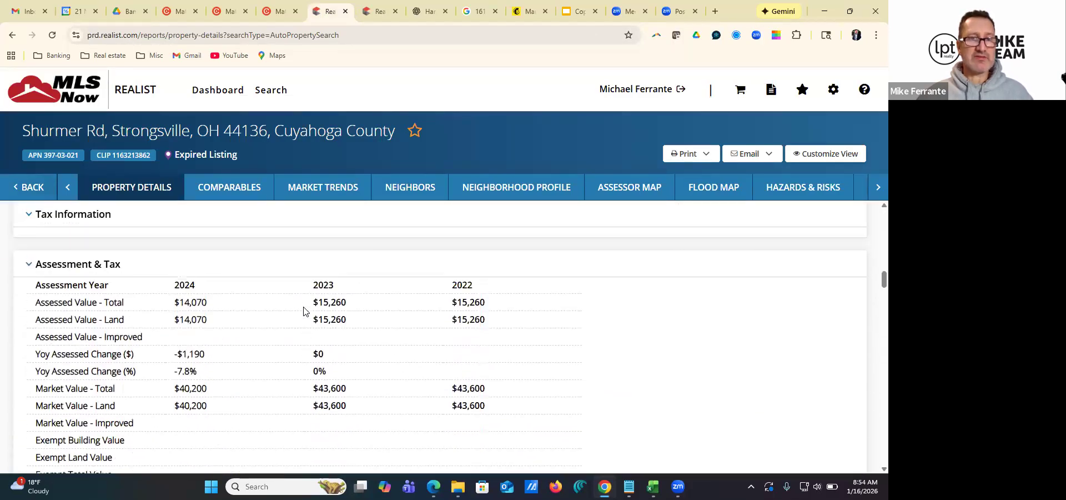
pyautogui.scroll(-4, 235, 310)
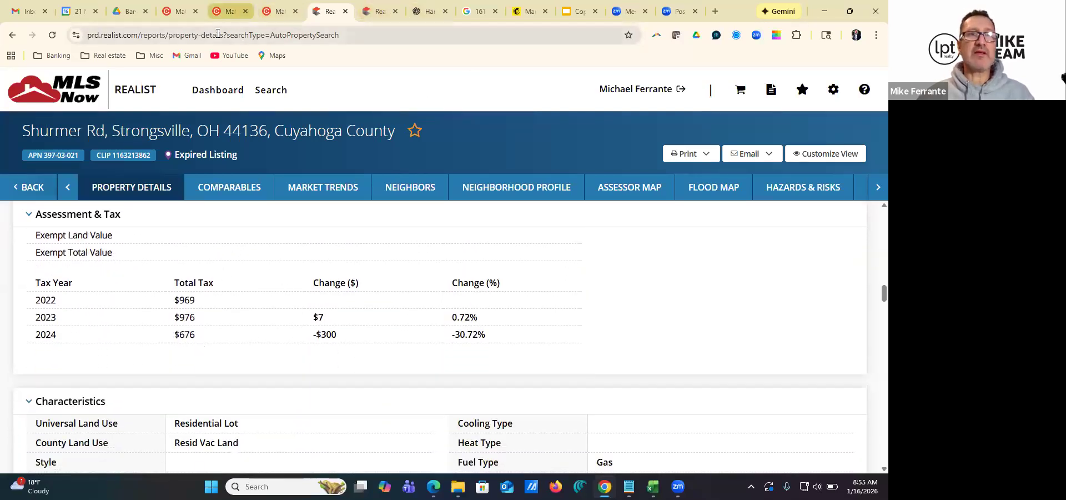
# Return to the Matrix listing form and enter 626 as the total taxes and 2024 as the tax year
pyautogui.click(178, 16)
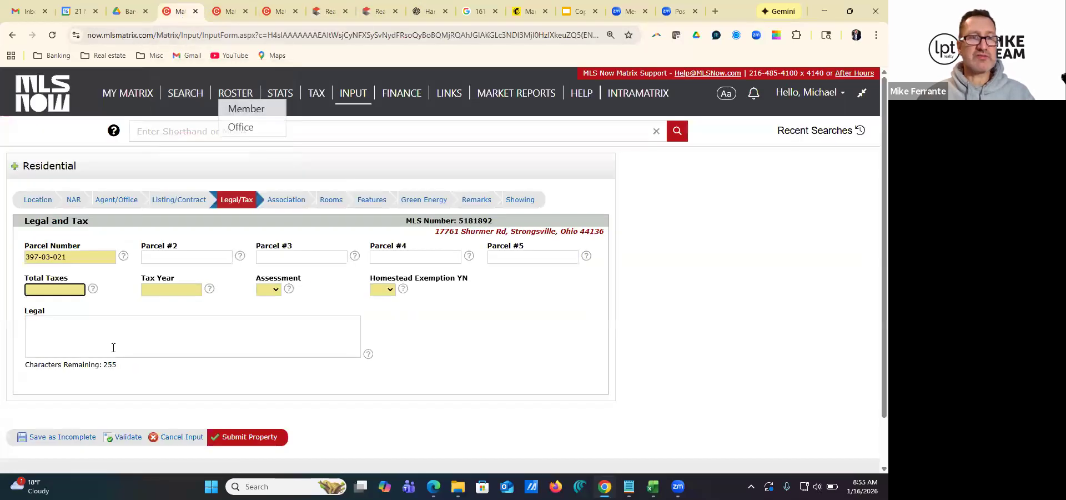
pyautogui.write('626')
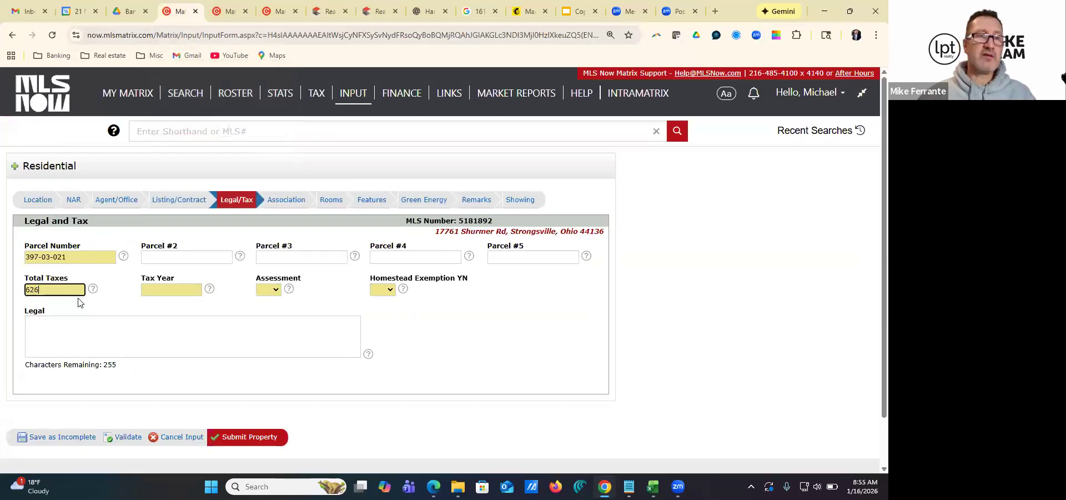
pyautogui.click(169, 290)
pyautogui.write('2024')
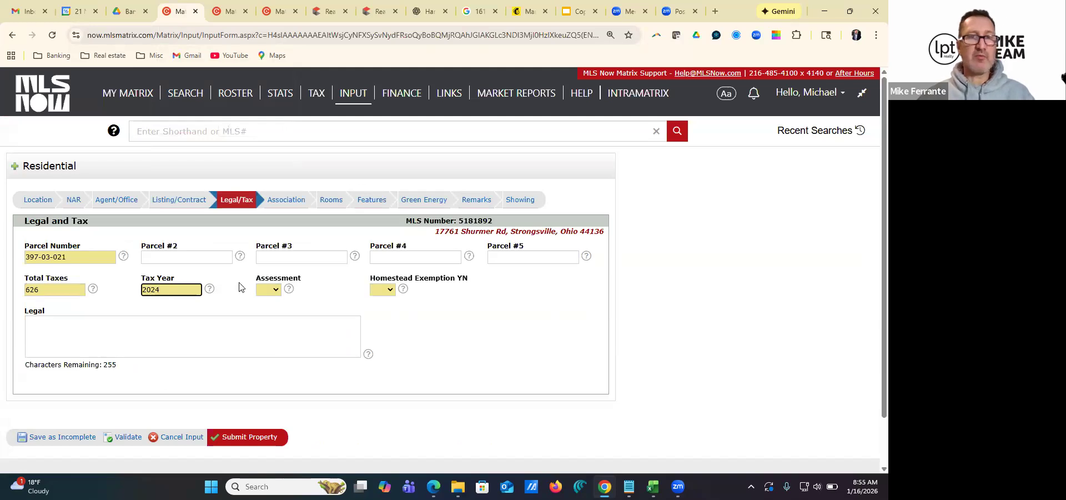
# Set both Assessment and Homestead Exemption YN to No
pyautogui.click(268, 289)
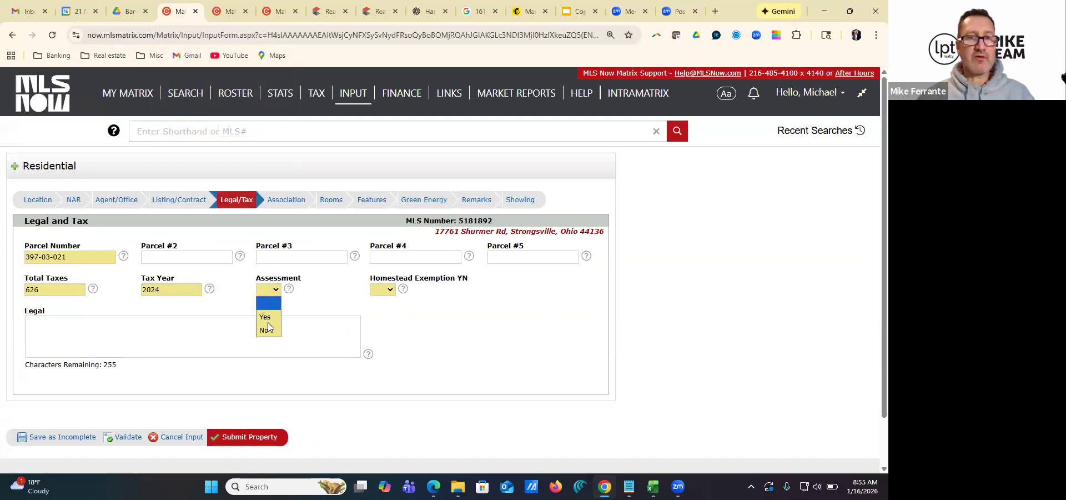
pyautogui.click(266, 324)
pyautogui.click(382, 289)
pyautogui.click(377, 327)
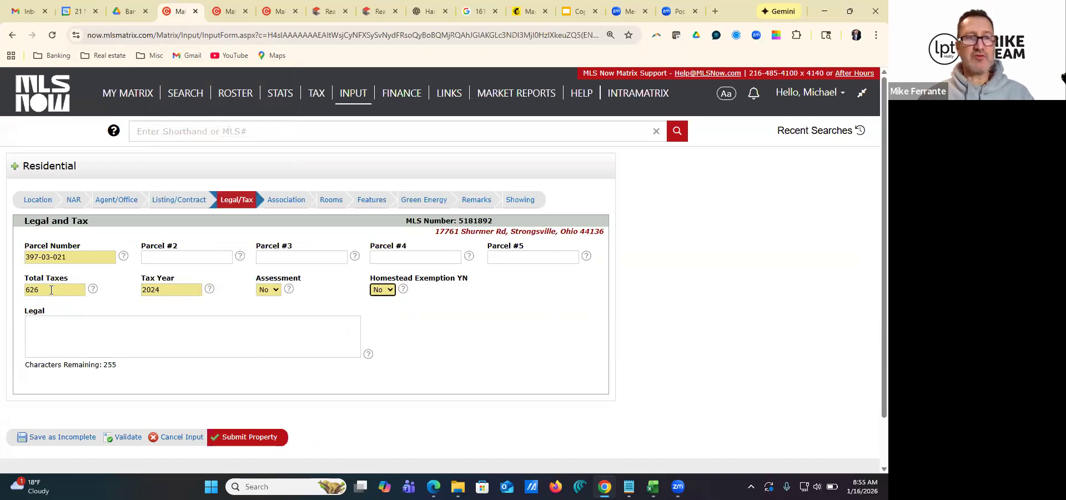
# Open the Association section and set the condo Maintenance Fee YN to No
pyautogui.click(293, 207)
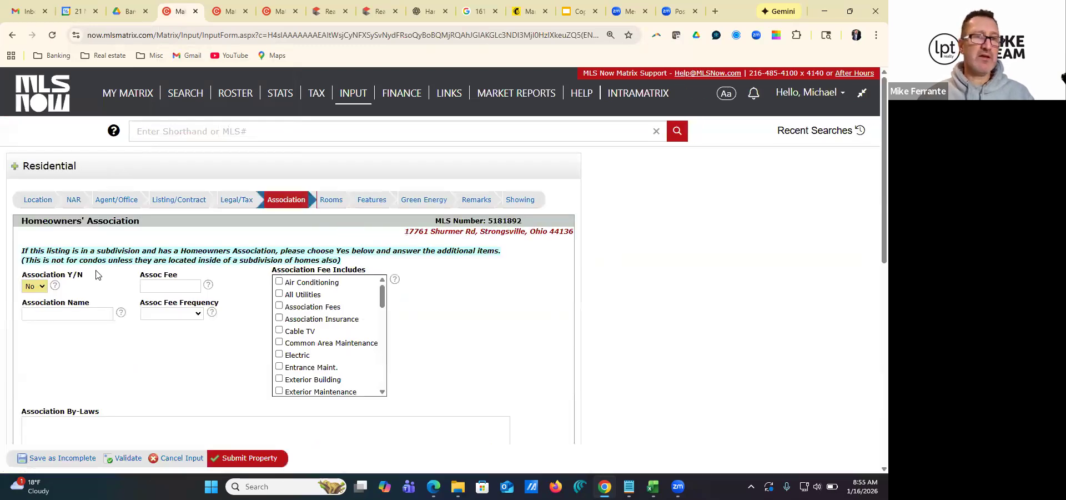
pyautogui.scroll(-2, 89, 272)
pyautogui.scroll(-2, 47, 297)
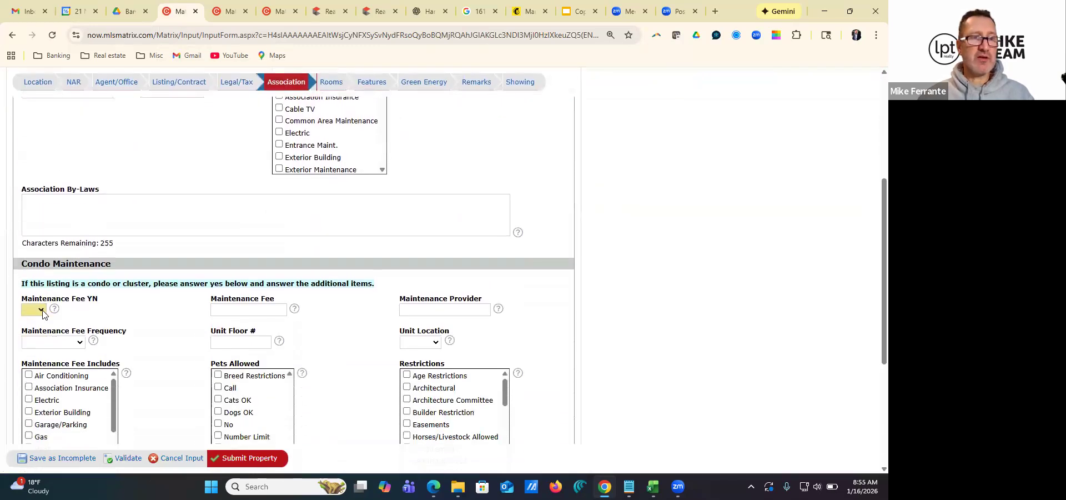
pyautogui.click(33, 351)
pyautogui.scroll(-4, 31, 345)
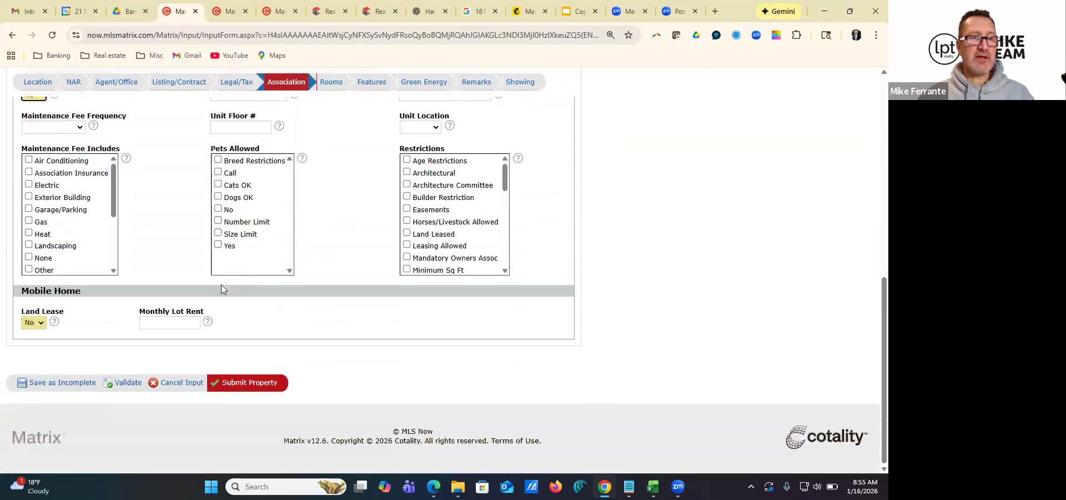
# Open the Rooms section and save the listing as incomplete
pyautogui.scroll(10, 114, 189)
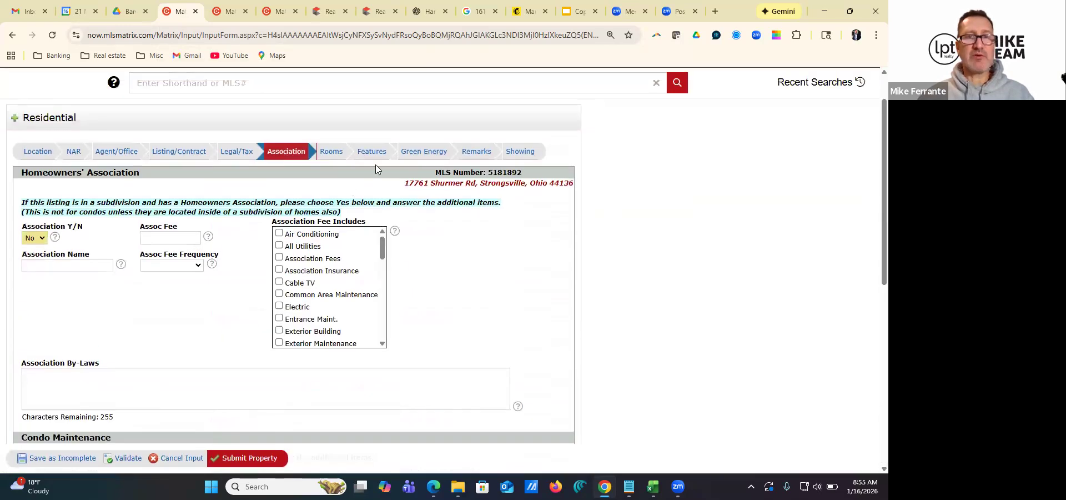
pyautogui.click(332, 152)
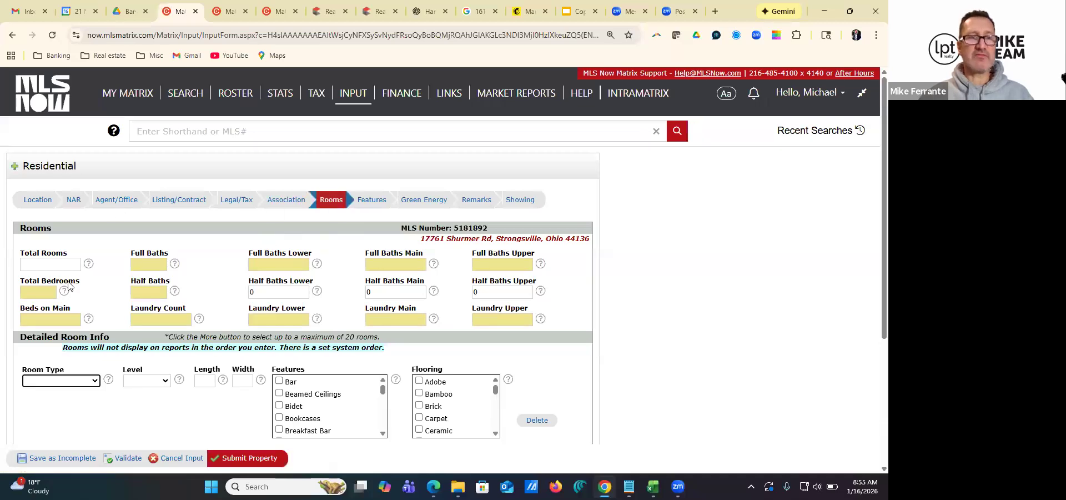
pyautogui.click(50, 458)
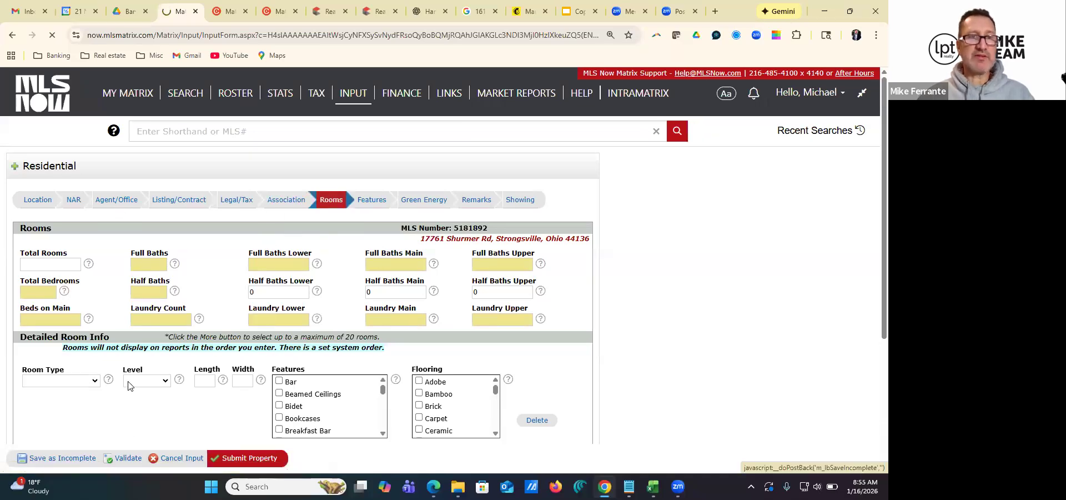
pyautogui.click(34, 280)
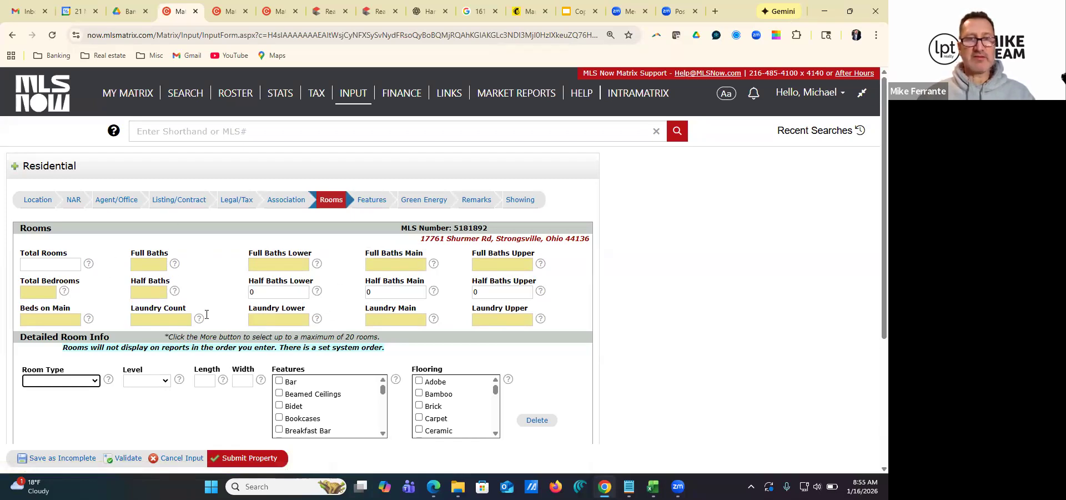
pyautogui.scroll(-5, 165, 292)
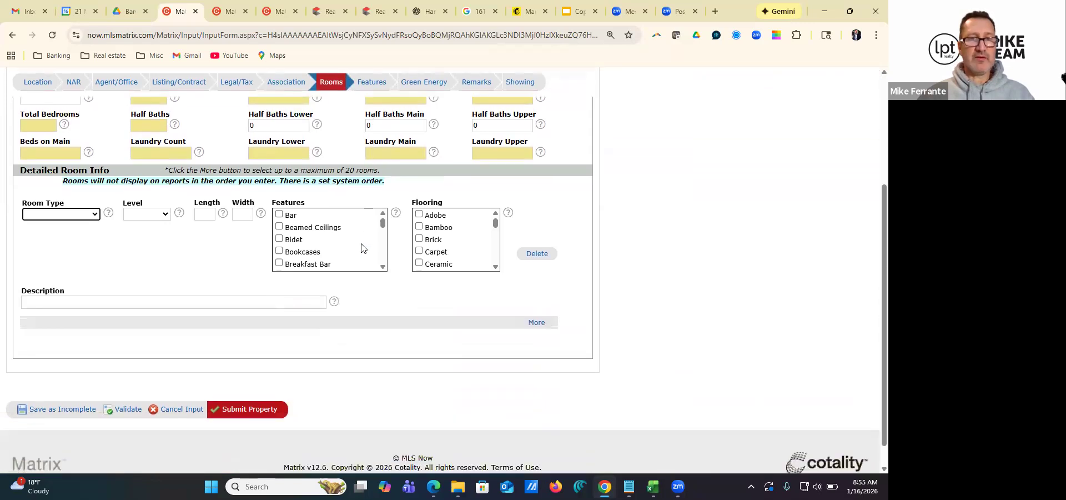
pyautogui.scroll(5, 341, 255)
pyautogui.scroll(-2, 103, 239)
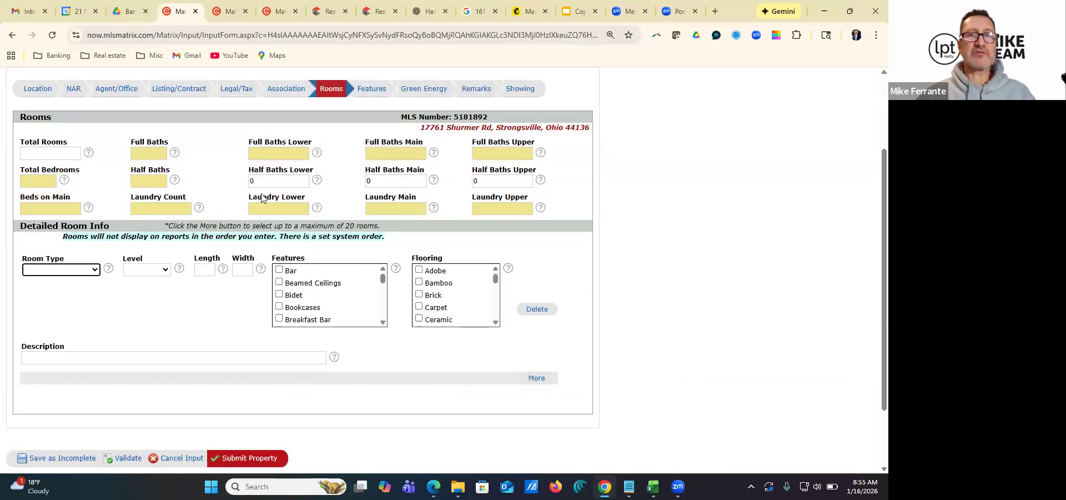
pyautogui.scroll(1, 337, 180)
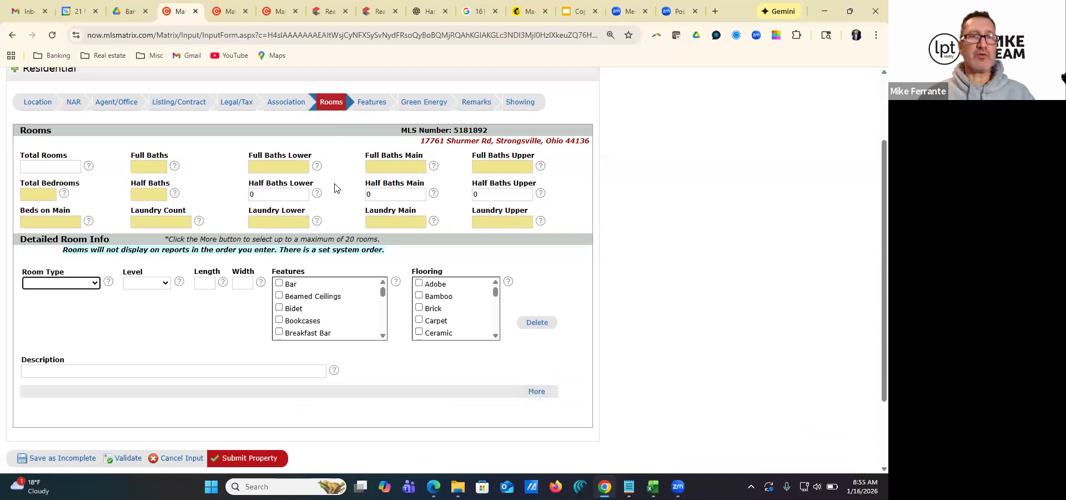
# Examine the bedroom, bath, laundry and room details of the sold Parma to-be-built listing as a reference for the Rooms section
pyautogui.click(231, 12)
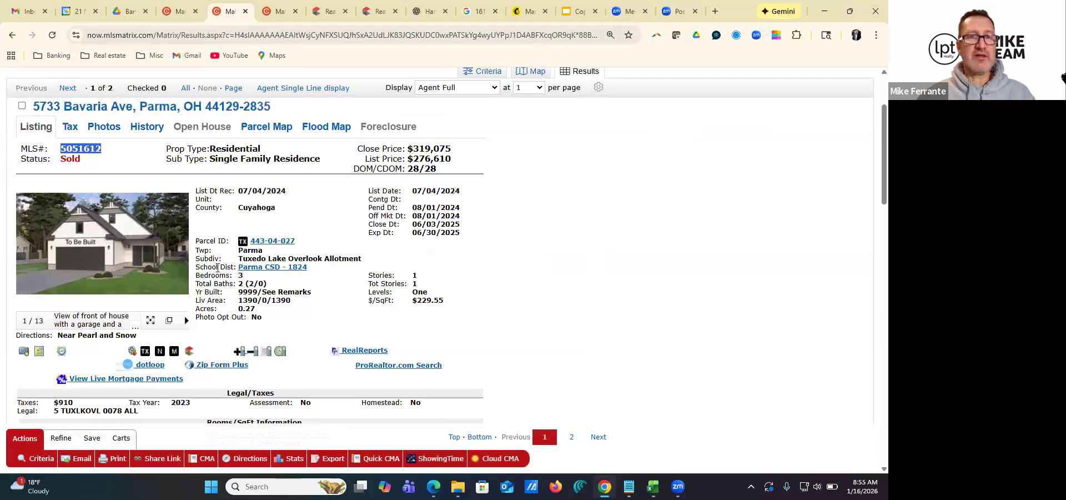
pyautogui.scroll(-1, 205, 276)
pyautogui.scroll(2, 222, 278)
pyautogui.scroll(-2, 255, 281)
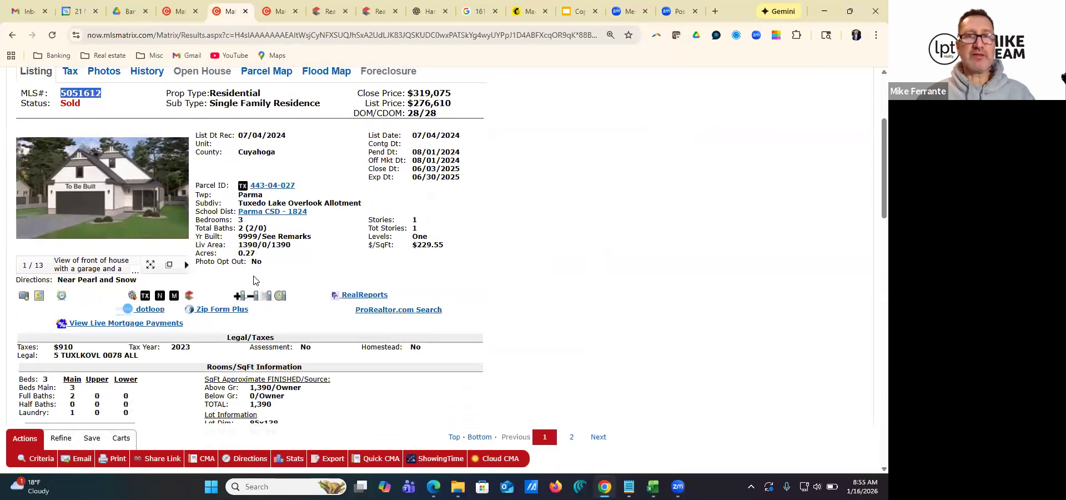
pyautogui.scroll(3, 255, 281)
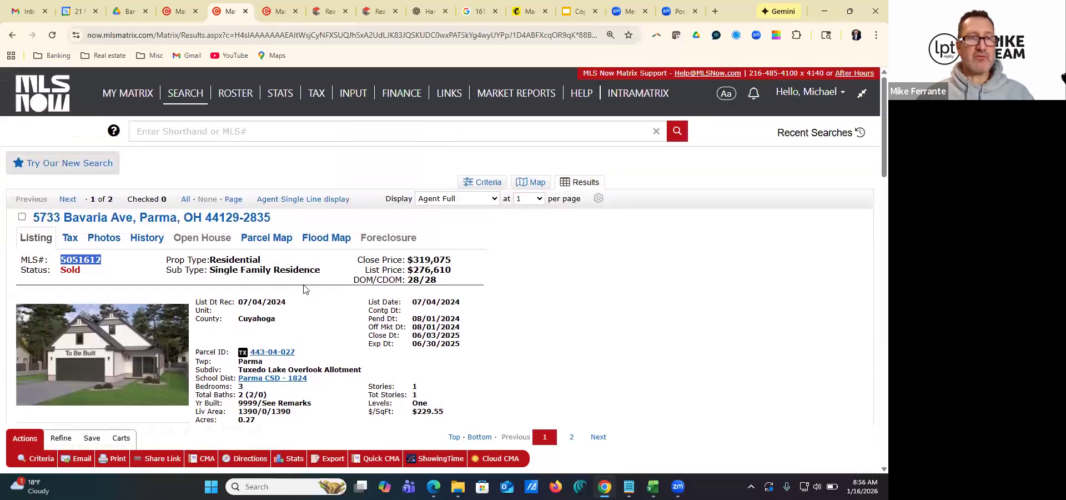
pyautogui.click(281, 15)
pyautogui.click(177, 12)
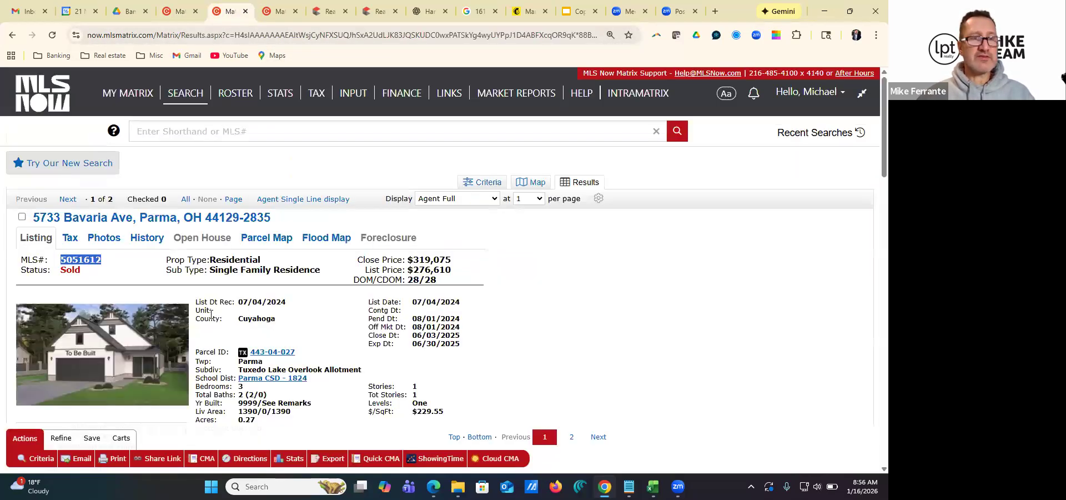
pyautogui.click(228, 12)
pyautogui.scroll(-3, 263, 314)
pyautogui.scroll(-3, 263, 313)
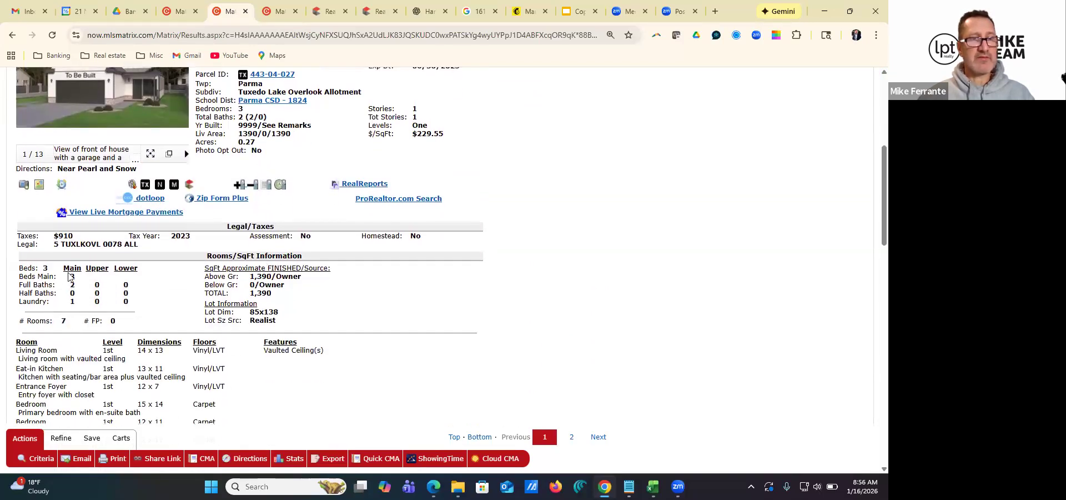
pyautogui.click(277, 13)
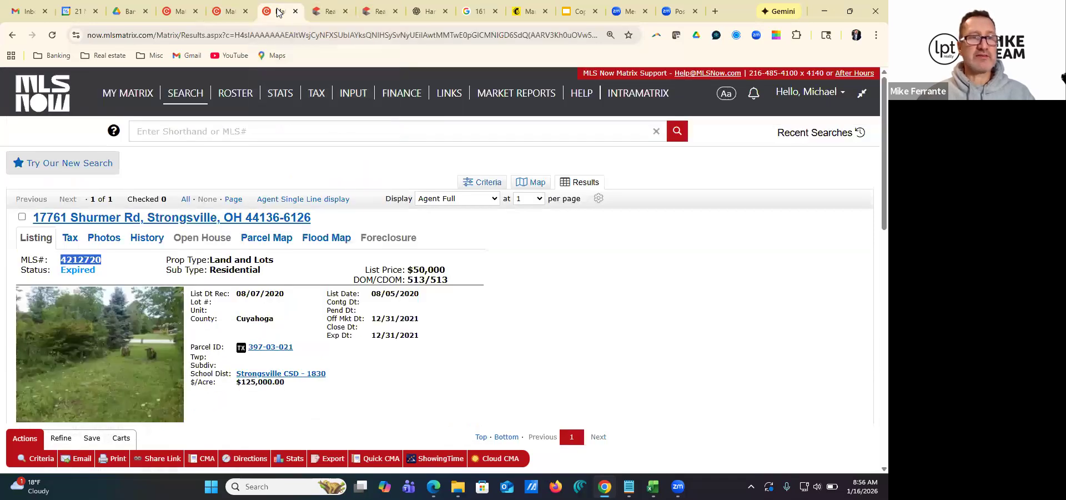
# Return to the listing input form and enter 7 total rooms and 2 full baths, with 0 lower, 2 main and 0 upper
pyautogui.click(178, 11)
pyautogui.click(70, 210)
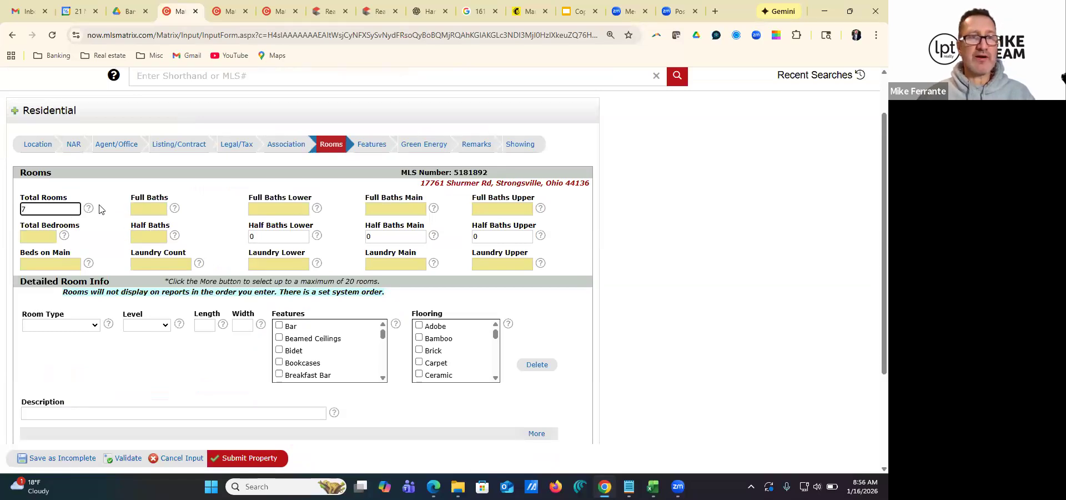
pyautogui.click(140, 210)
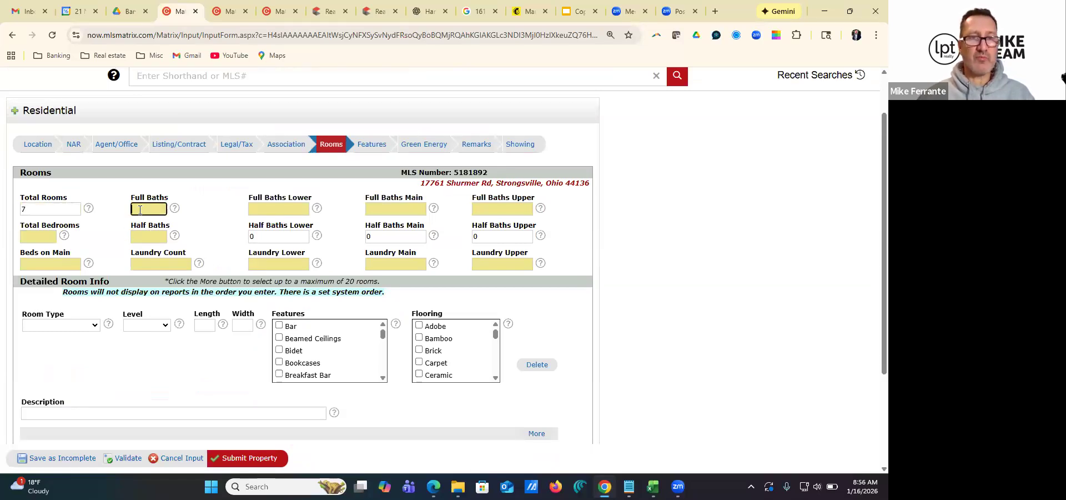
pyautogui.click(282, 207)
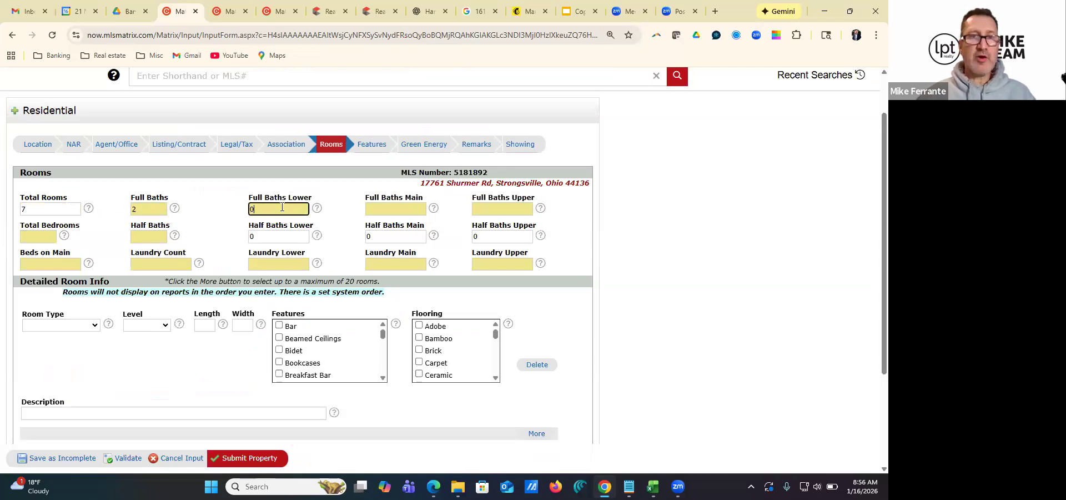
pyautogui.click(401, 209)
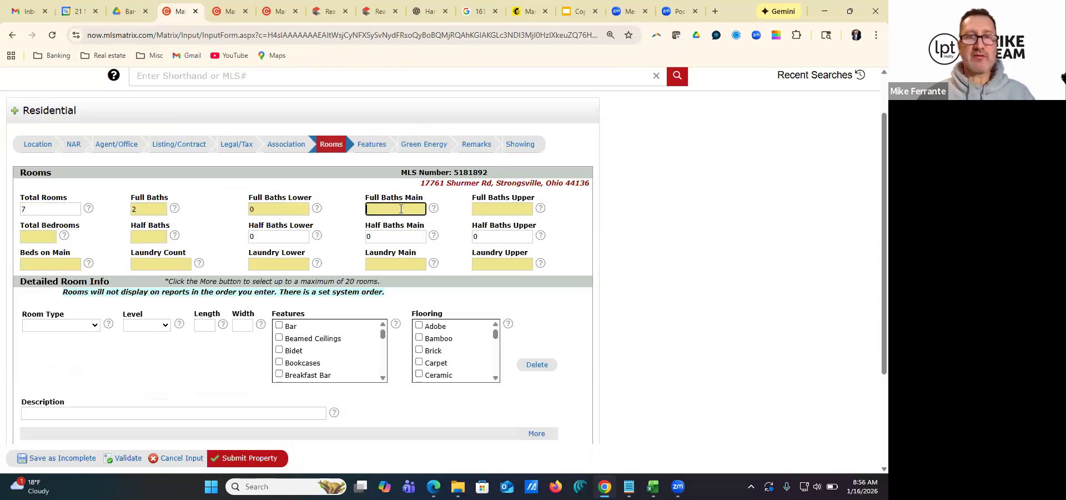
pyautogui.click(491, 212)
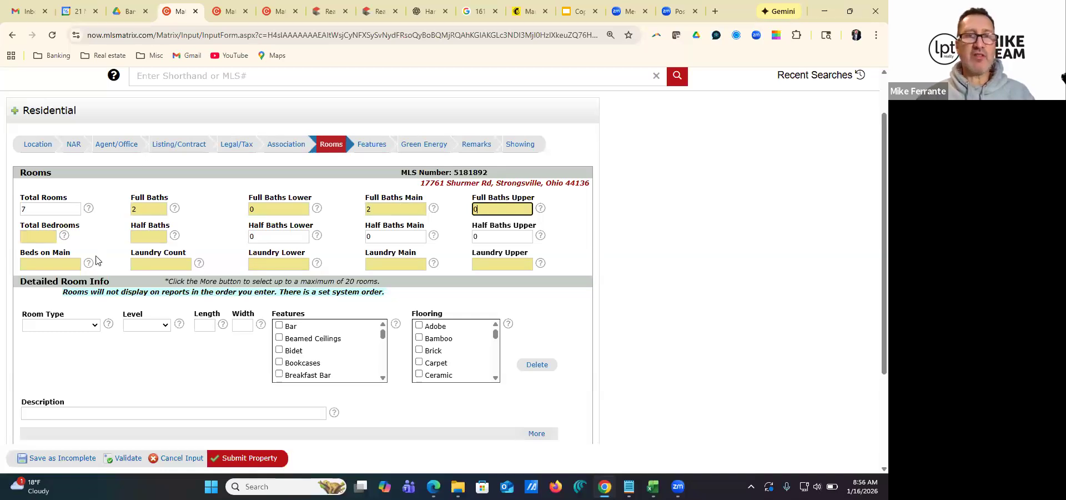
# Enter 4 total bedrooms, 0 half baths and 3 beds on the main level
pyautogui.click(46, 242)
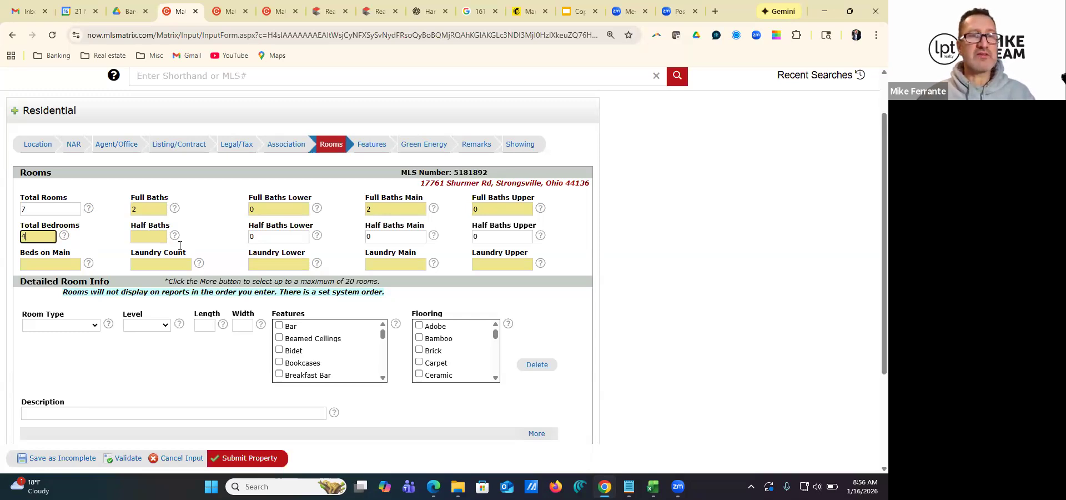
pyautogui.click(148, 238)
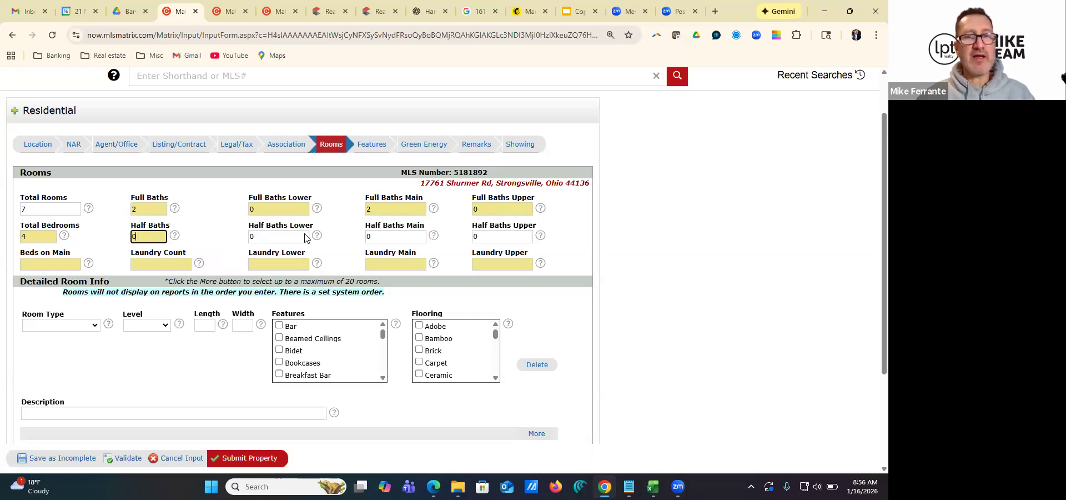
pyautogui.click(62, 263)
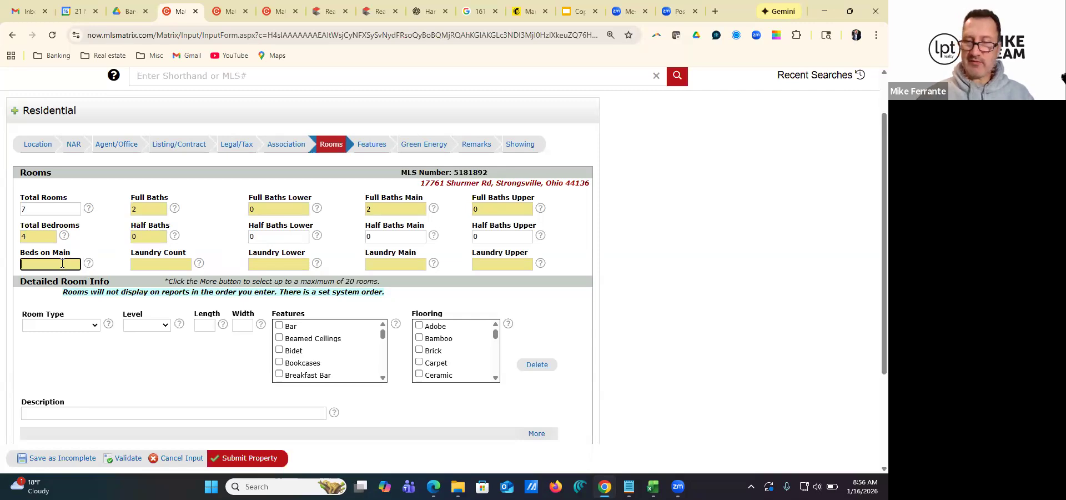
pyautogui.write('3')
# Set the laundry count to 1, with 0 lower, 1 main and 0 upper
pyautogui.click(164, 265)
pyautogui.write('1')
pyautogui.click(272, 264)
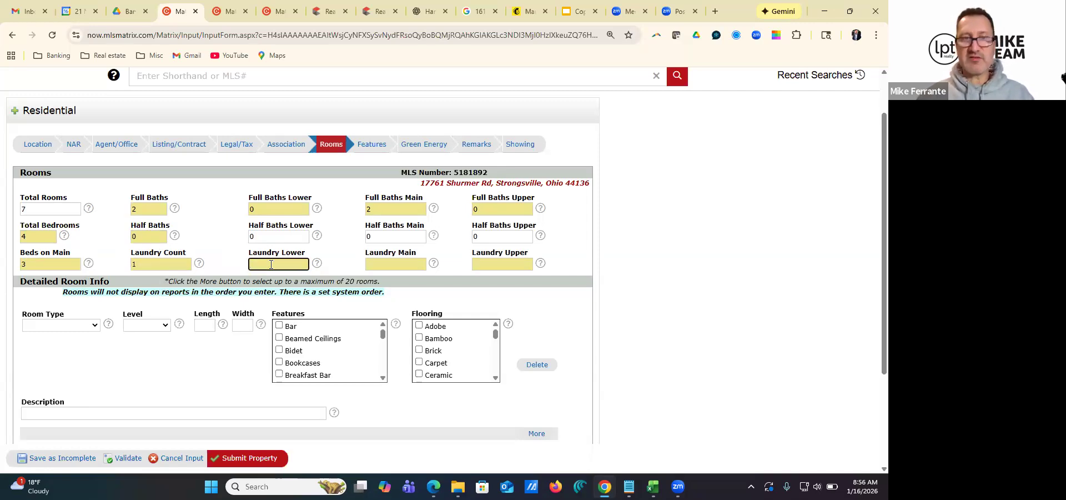
pyautogui.write('0')
pyautogui.click(373, 266)
pyautogui.write('1')
pyautogui.click(482, 263)
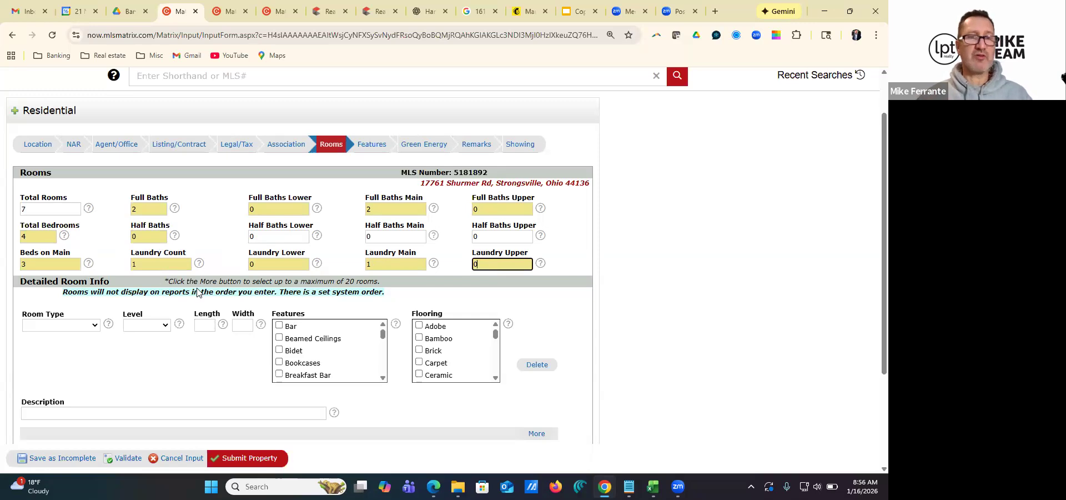
# Choose Great Room as the type of the first room in the detailed room information
pyautogui.scroll(-1, 201, 298)
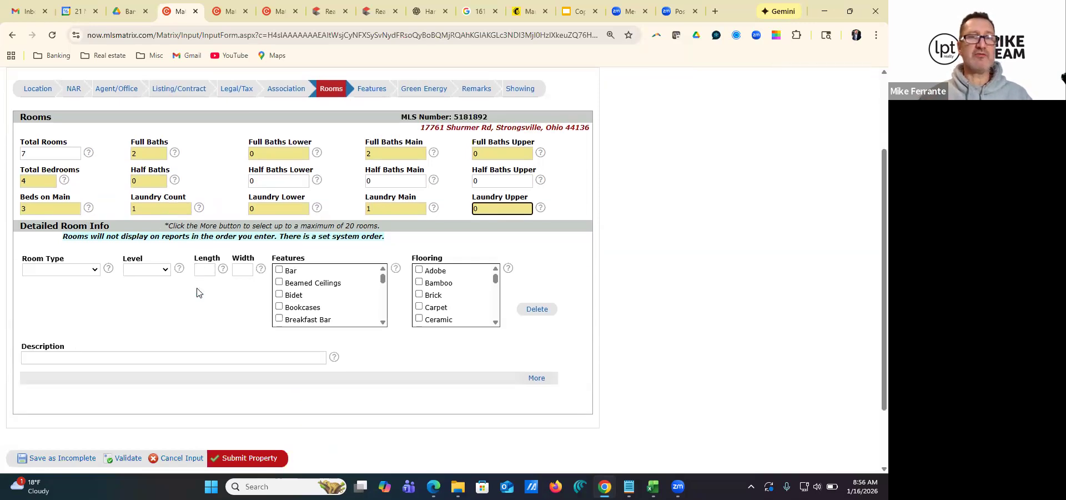
pyautogui.click(95, 270)
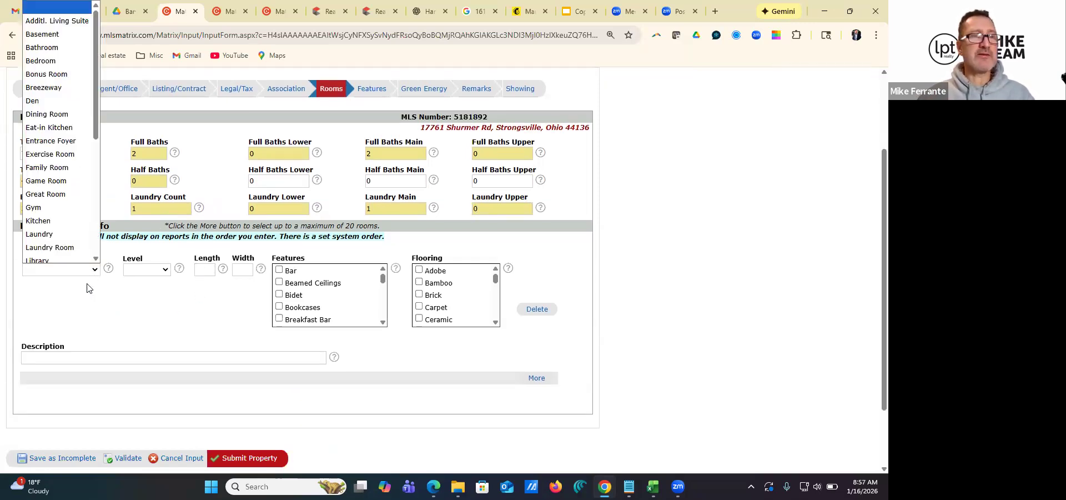
pyautogui.click(62, 194)
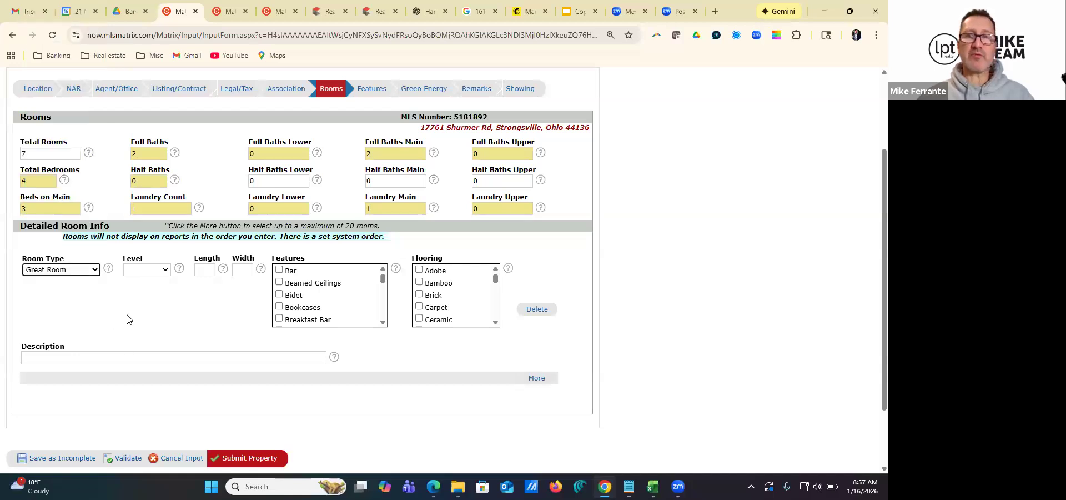
# Browse the sold Parma listing's photos and renderings to examine the home's interior layout, and close the photo viewer
pyautogui.click(228, 11)
pyautogui.click(149, 154)
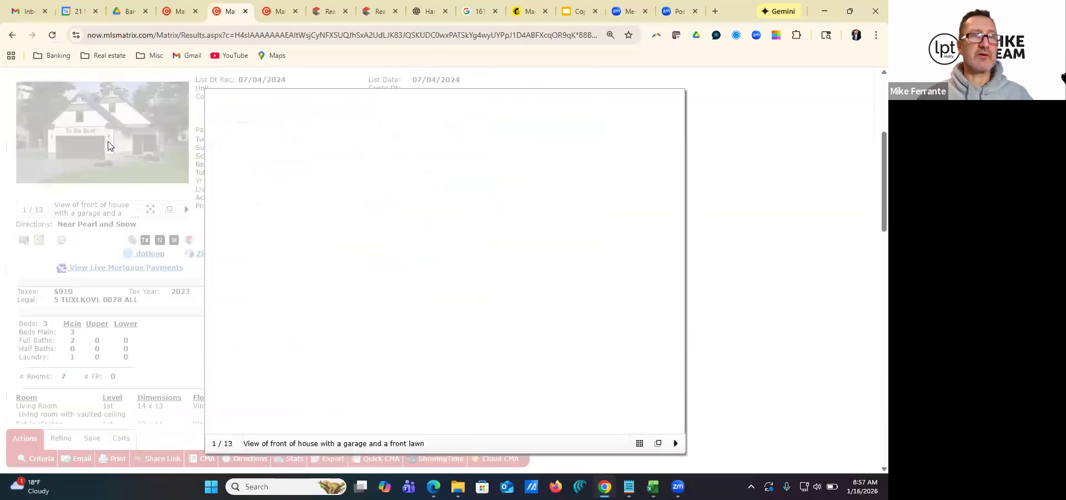
pyautogui.click(677, 273)
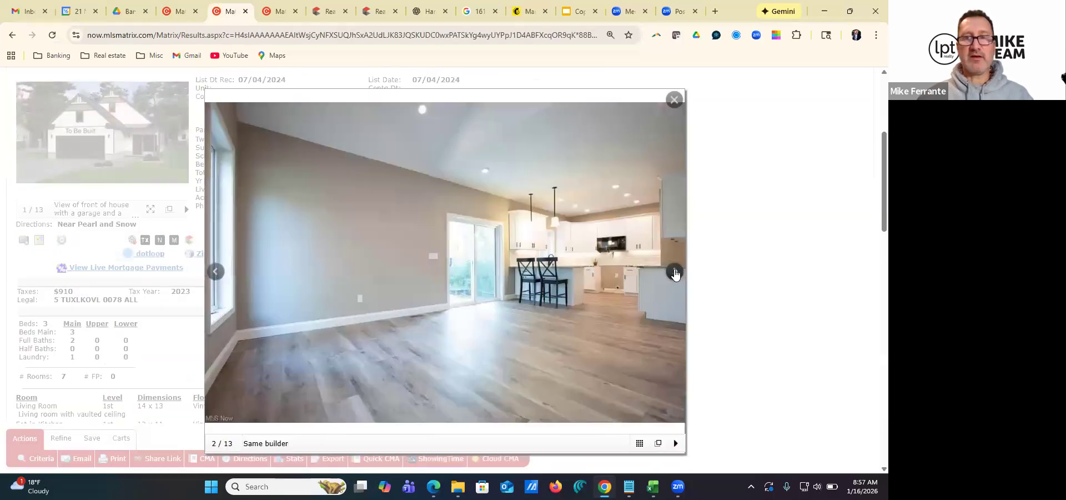
pyautogui.click(676, 273)
pyautogui.click(676, 273)
pyautogui.click(675, 273)
pyautogui.click(675, 273)
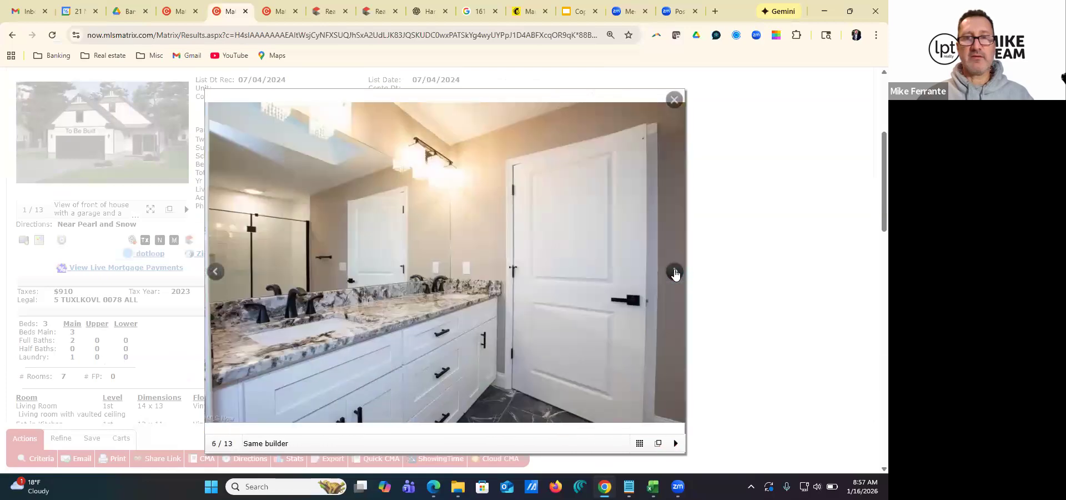
pyautogui.click(676, 273)
pyautogui.click(675, 273)
pyautogui.click(675, 273)
pyautogui.click(675, 273)
pyautogui.click(676, 273)
pyautogui.click(675, 273)
pyautogui.click(675, 273)
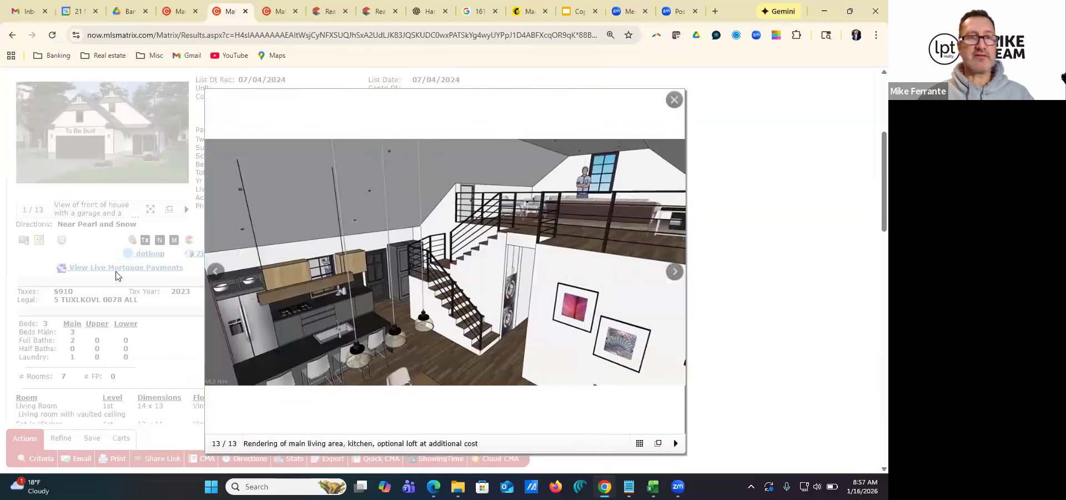
pyautogui.click(215, 271)
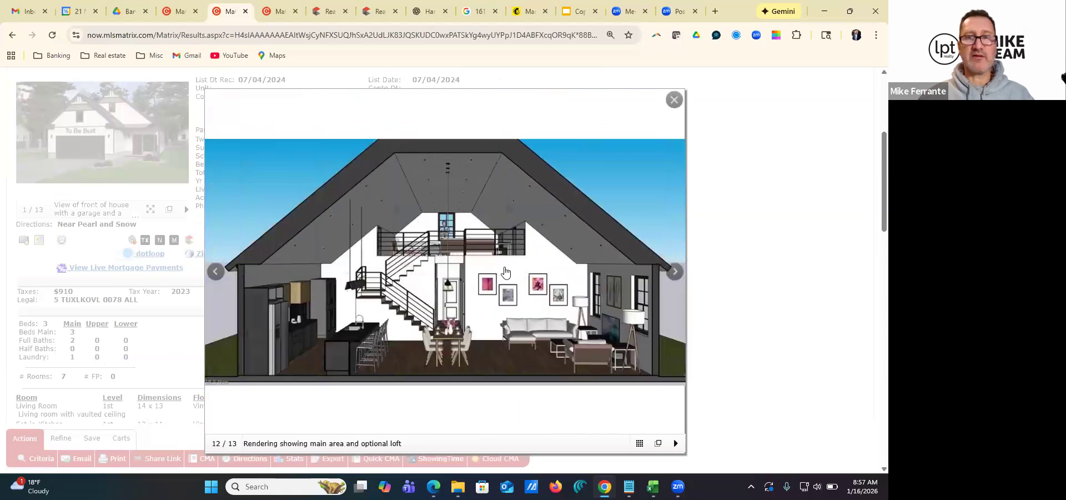
pyautogui.click(674, 100)
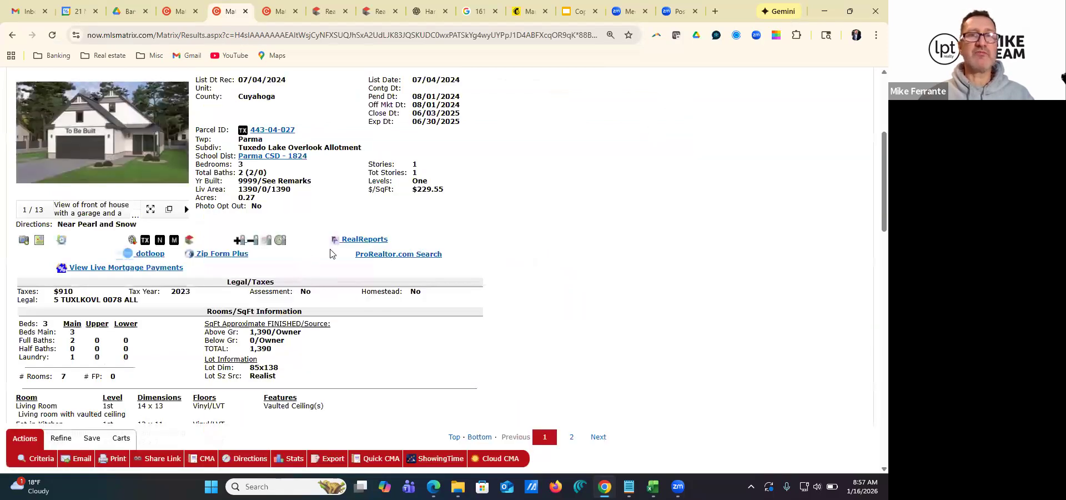
# Return to the listing input form and set the great room's level to First
pyautogui.click(175, 12)
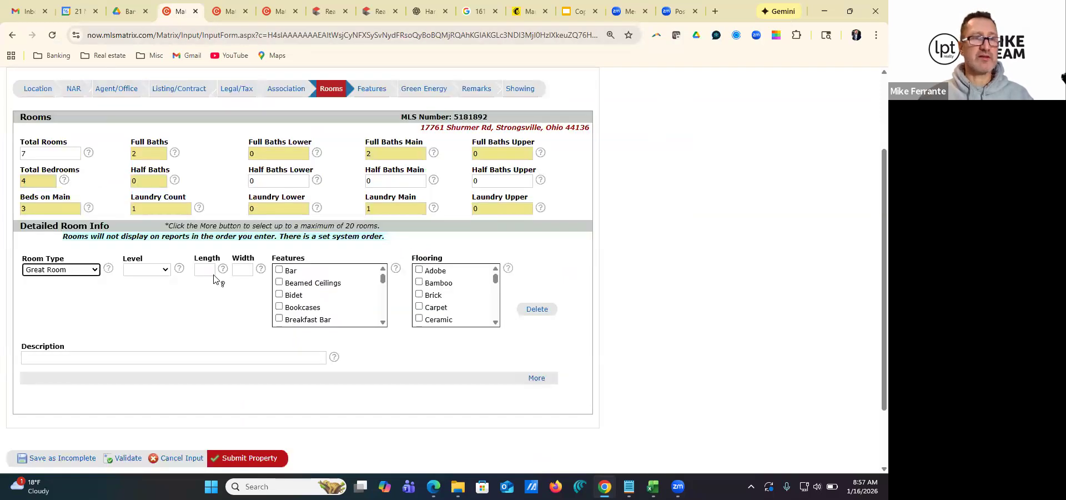
pyautogui.click(150, 275)
pyautogui.click(139, 297)
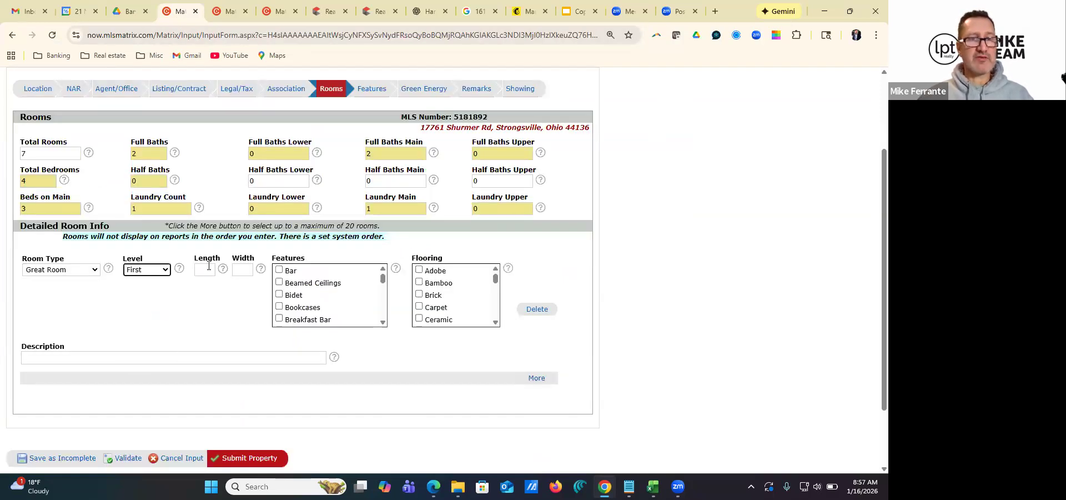
# Check the living room dimensions in the Parma reference listing and enter length 14 and width 13 for the great room
pyautogui.click(202, 267)
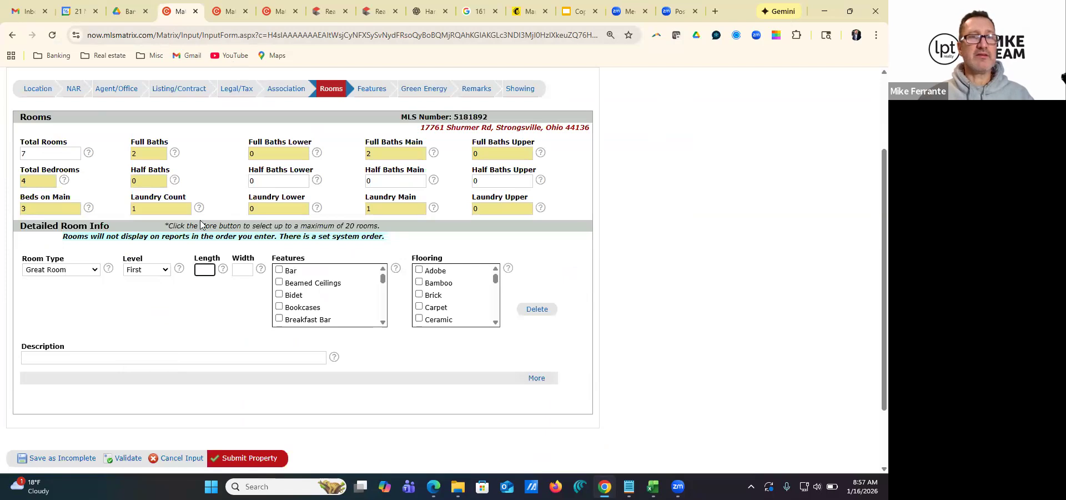
pyautogui.click(227, 12)
pyautogui.scroll(-2, 118, 301)
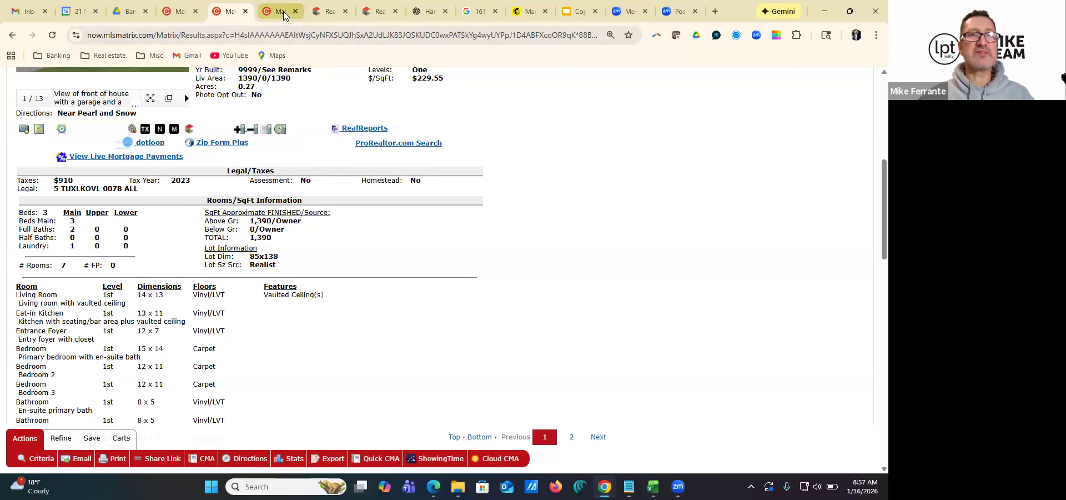
pyautogui.click(180, 11)
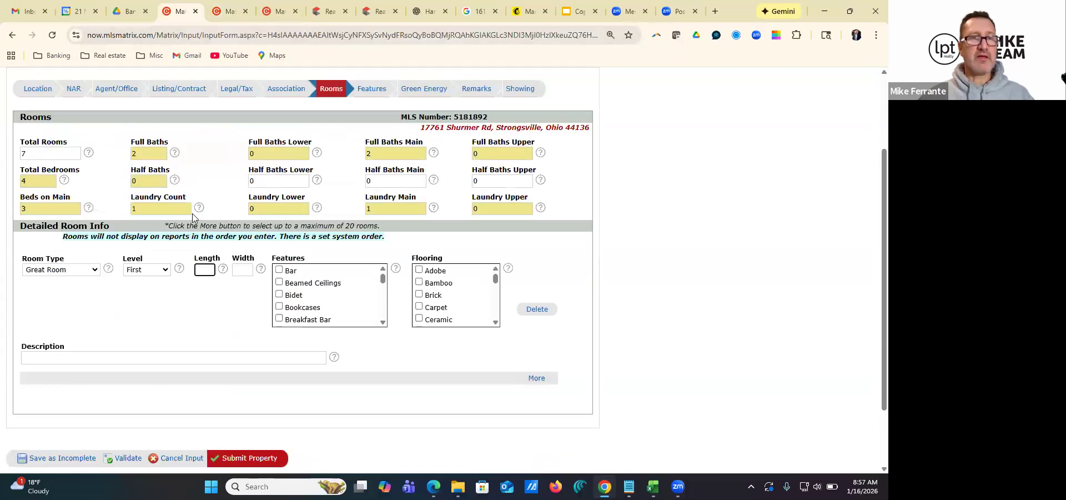
pyautogui.click(244, 268)
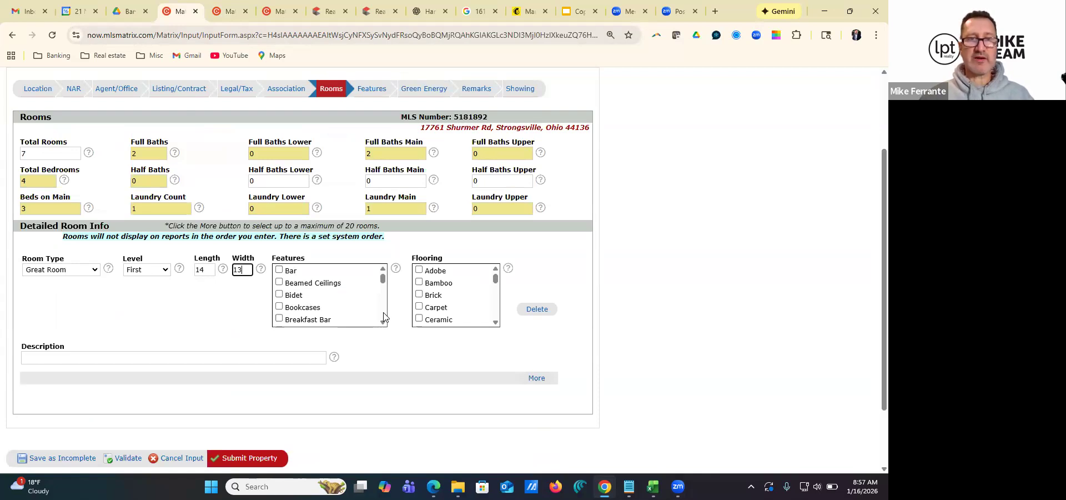
# Add Vaulted Ceiling(s) to the great room's features
pyautogui.scroll(-1, 383, 317)
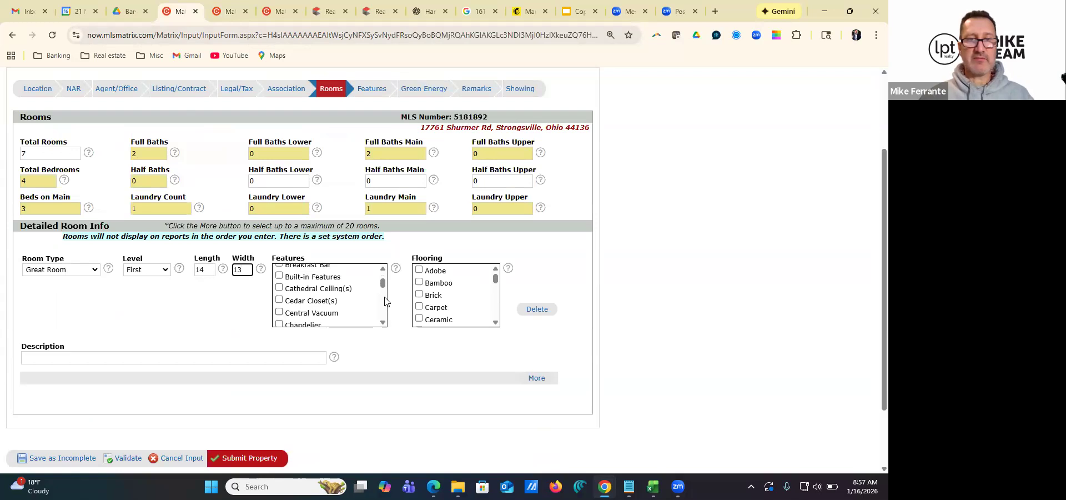
pyautogui.moveTo(382, 284); pyautogui.dragTo(385, 319)
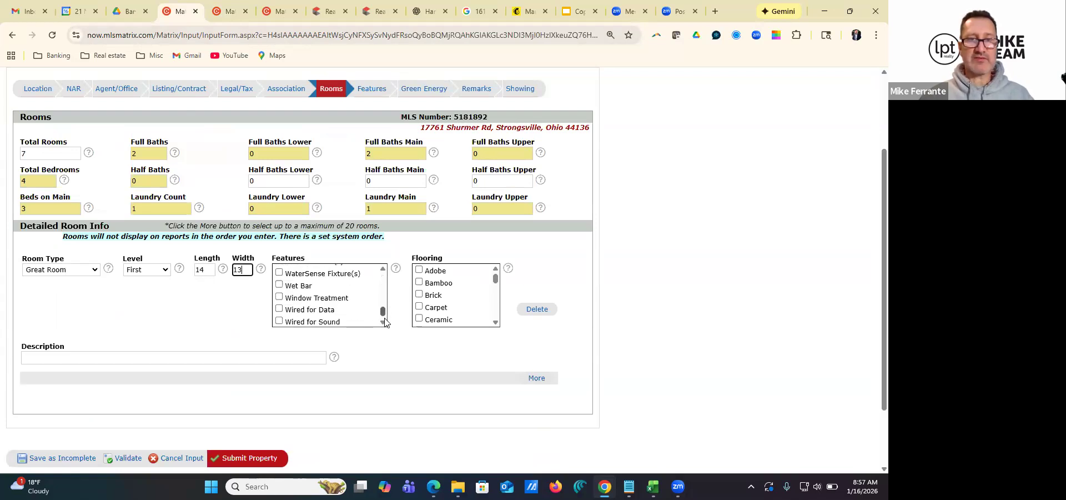
pyautogui.scroll(1, 290, 314)
pyautogui.click(279, 304)
pyautogui.click(279, 305)
pyautogui.scroll(-2, 365, 322)
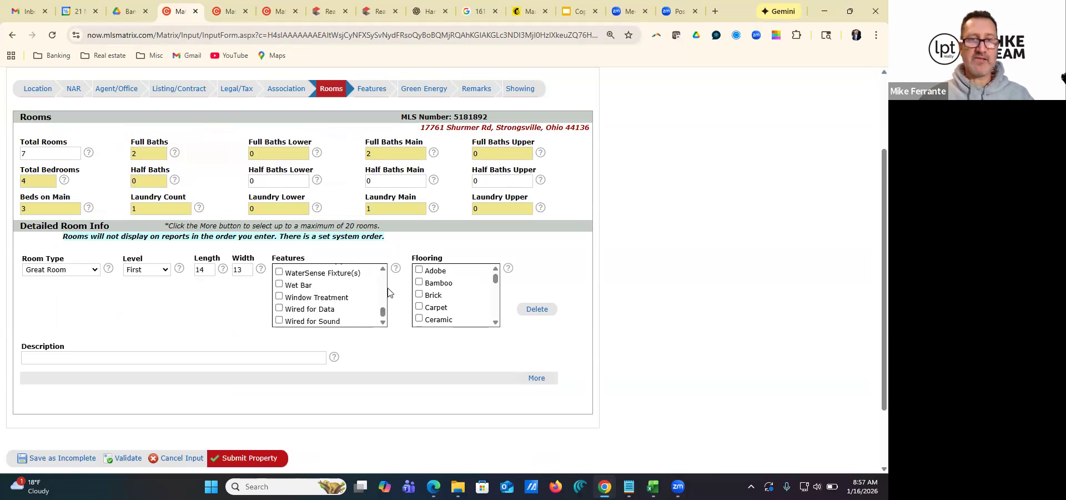
# Review the rest of the great room's feature options for anything else that applies
pyautogui.scroll(1, 382, 288)
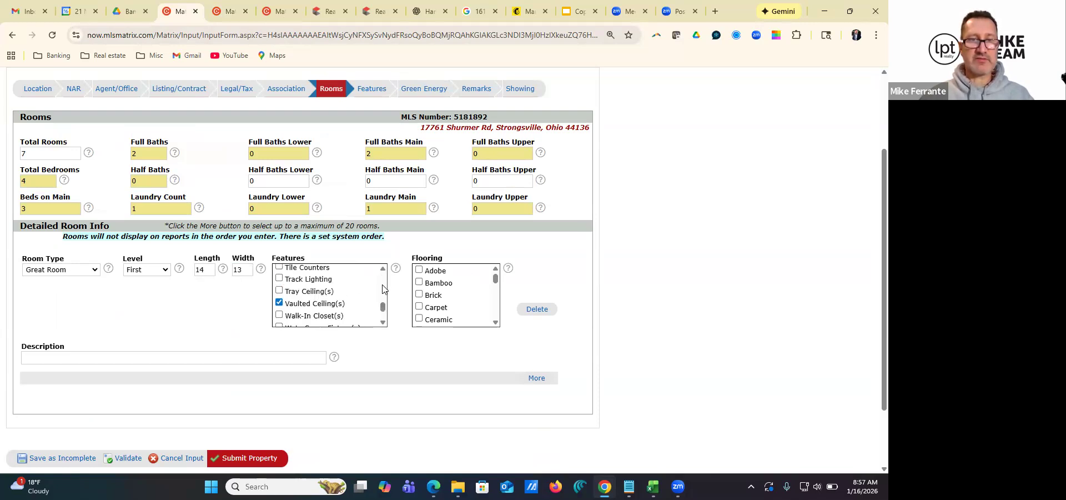
pyautogui.scroll(1, 383, 289)
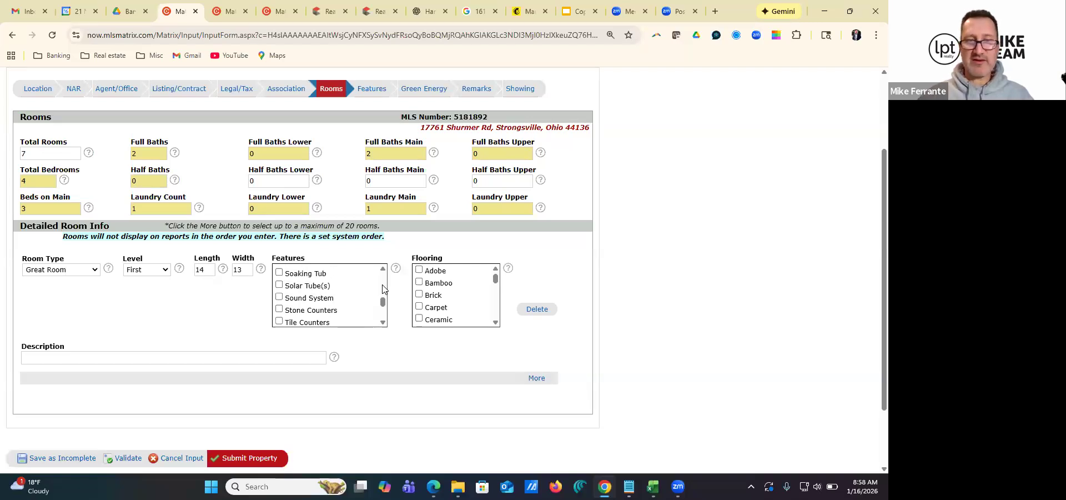
pyautogui.scroll(1, 383, 289)
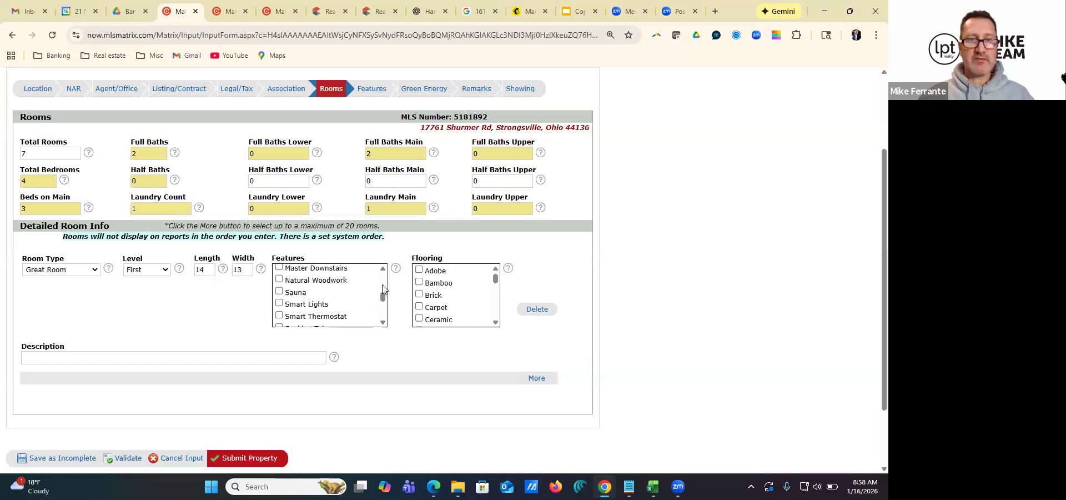
pyautogui.scroll(1, 382, 288)
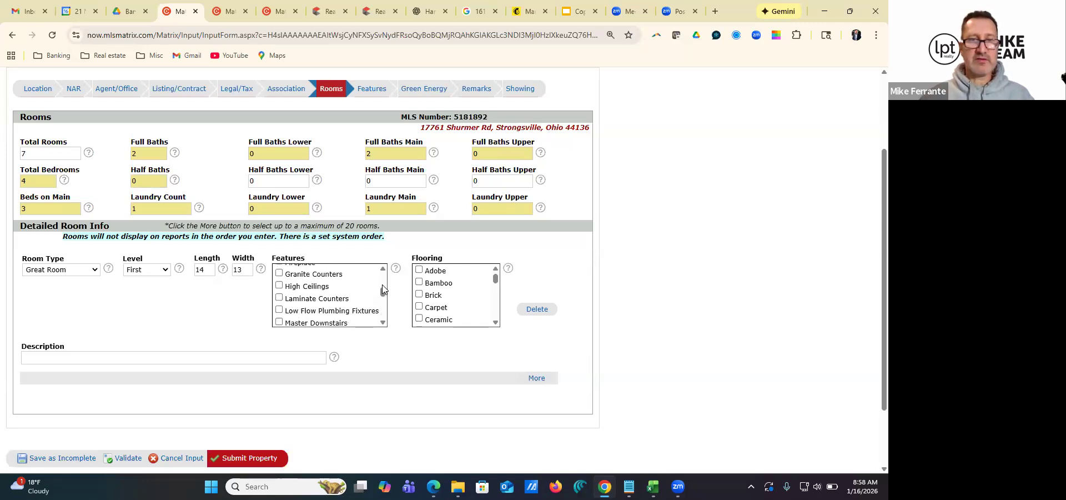
pyautogui.moveTo(383, 292); pyautogui.dragTo(384, 287)
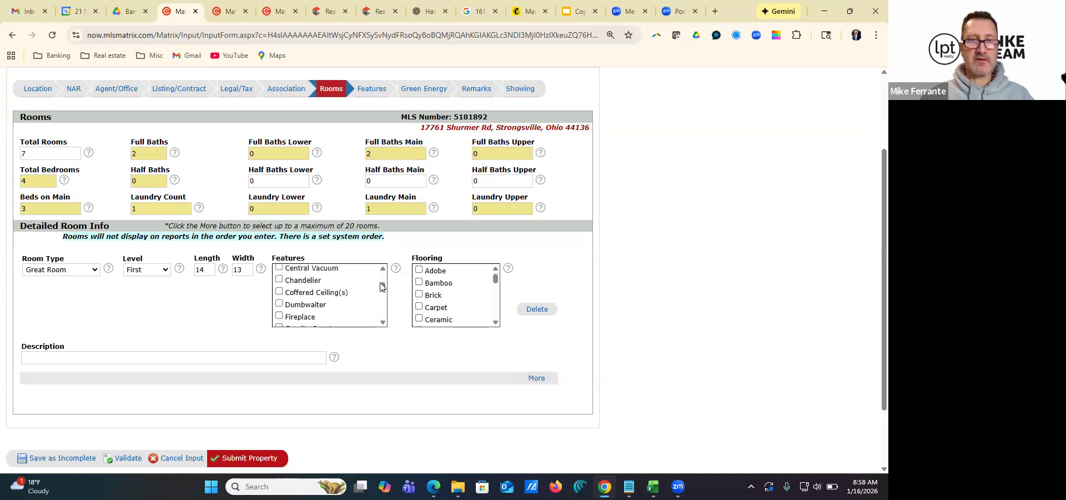
pyautogui.click(383, 271)
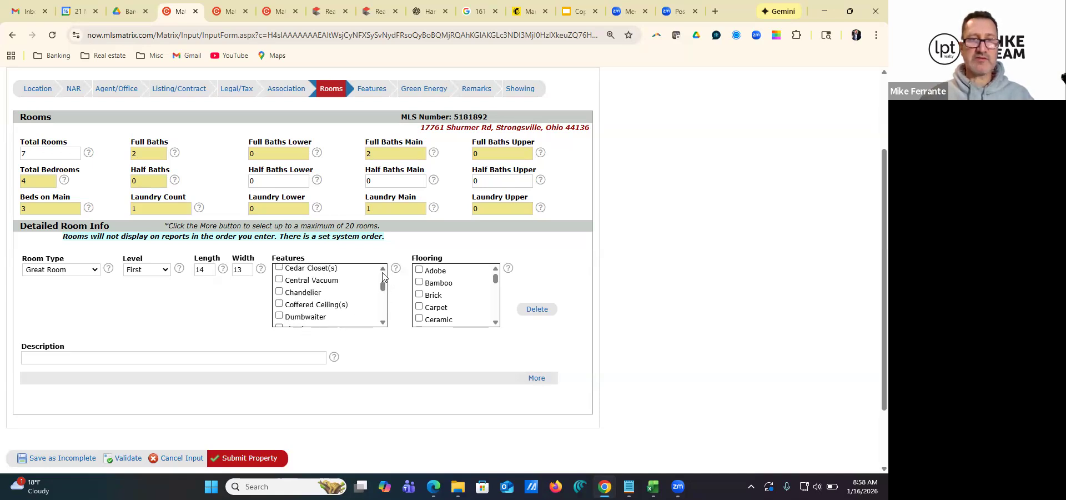
pyautogui.click(383, 271)
pyautogui.click(383, 271)
pyautogui.click(382, 271)
pyautogui.click(382, 271)
pyautogui.click(382, 271)
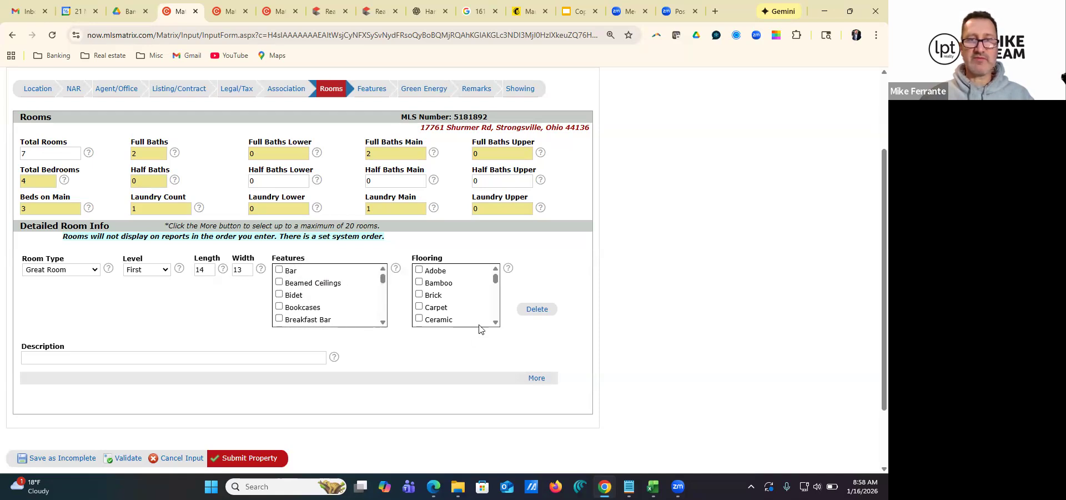
# Set the great room's flooring to Vinyl/LVT and enter "Vaulted ceiling Great Room" as its description
pyautogui.moveTo(496, 283); pyautogui.dragTo(496, 315)
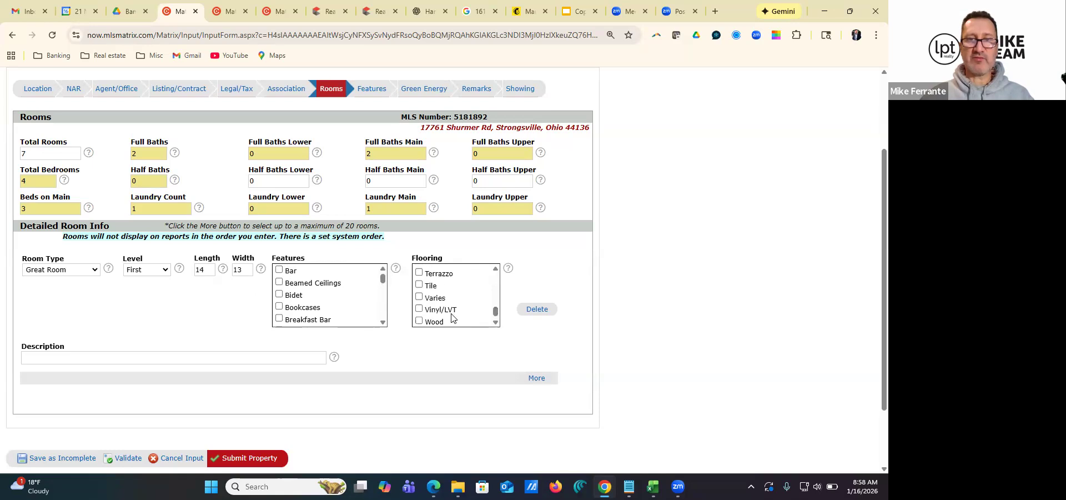
pyautogui.click(419, 309)
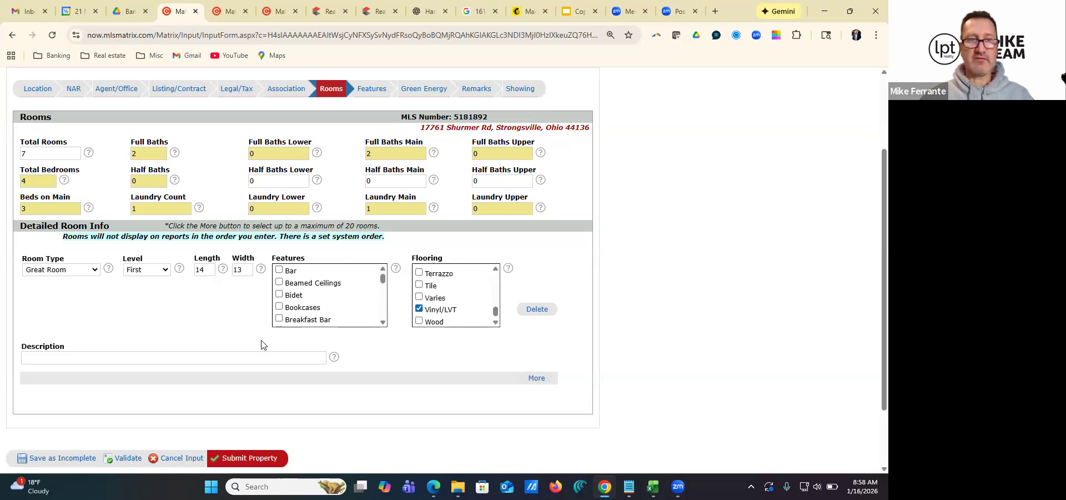
pyautogui.scroll(-1, 113, 294)
pyautogui.click(80, 309)
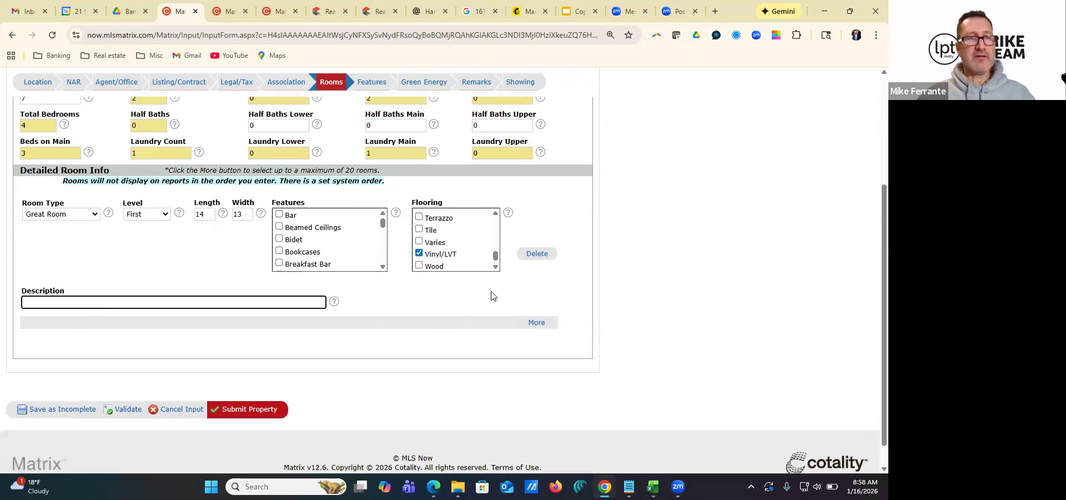
pyautogui.write('Vaulted ceiling Great Room')
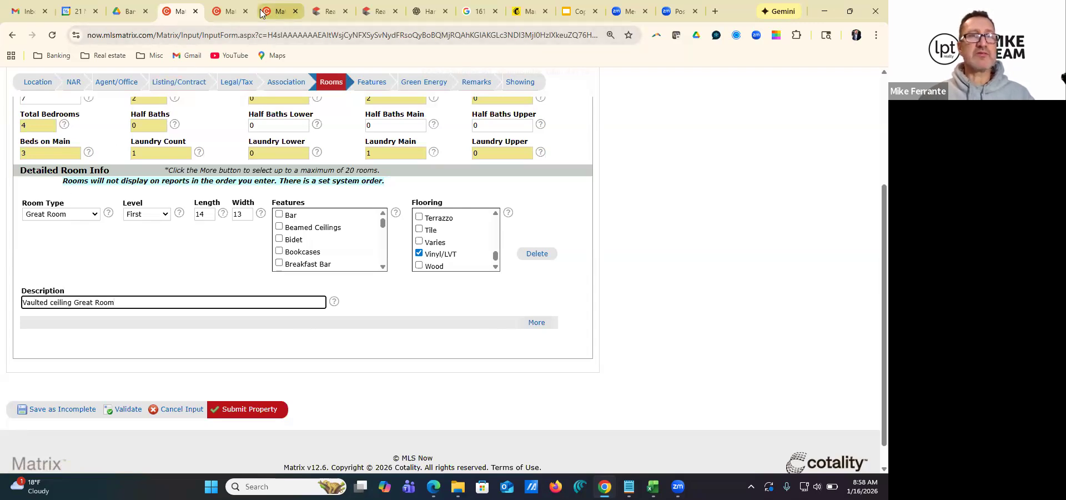
# Check the room details in the Parma reference listing, and save the new listing and reopen it for editing
pyautogui.click(228, 12)
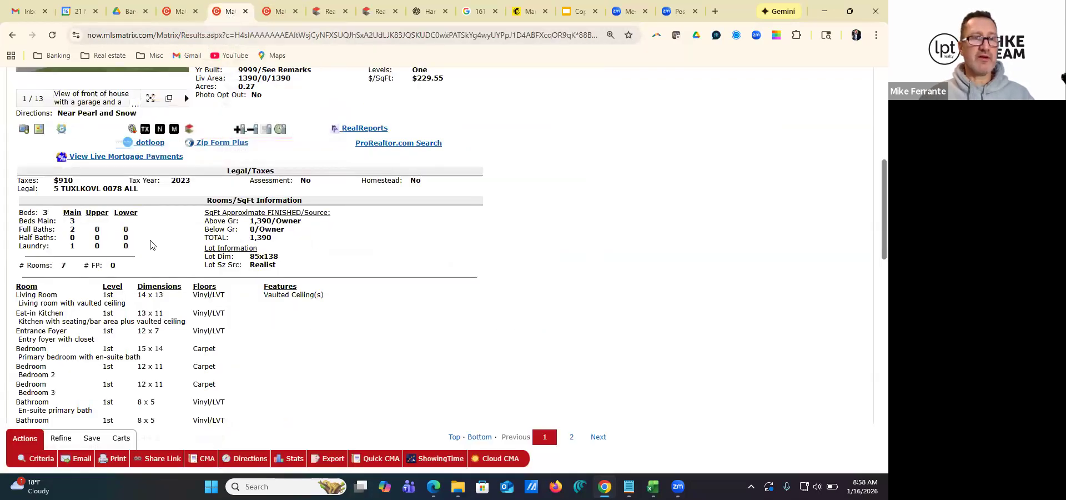
pyautogui.scroll(-2, 150, 244)
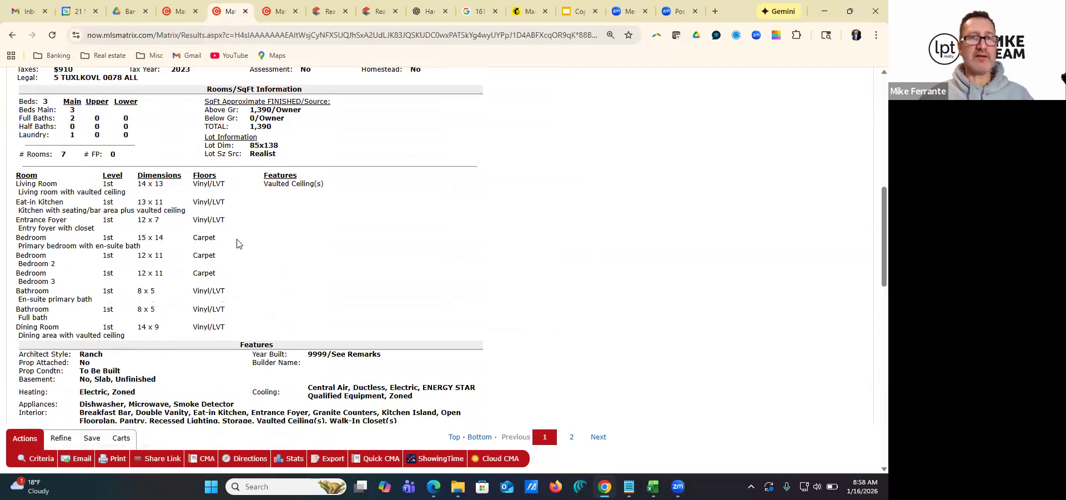
pyautogui.scroll(5, 222, 306)
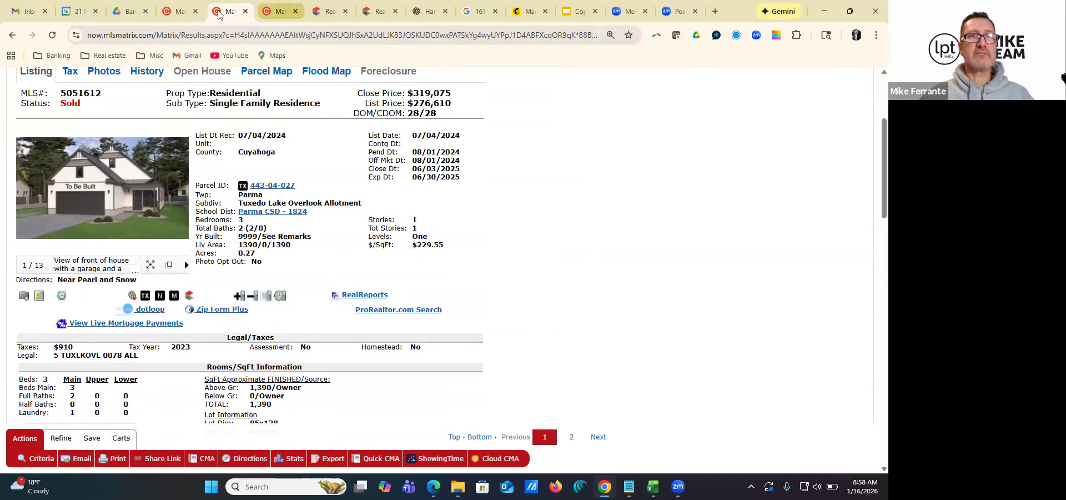
pyautogui.click(181, 12)
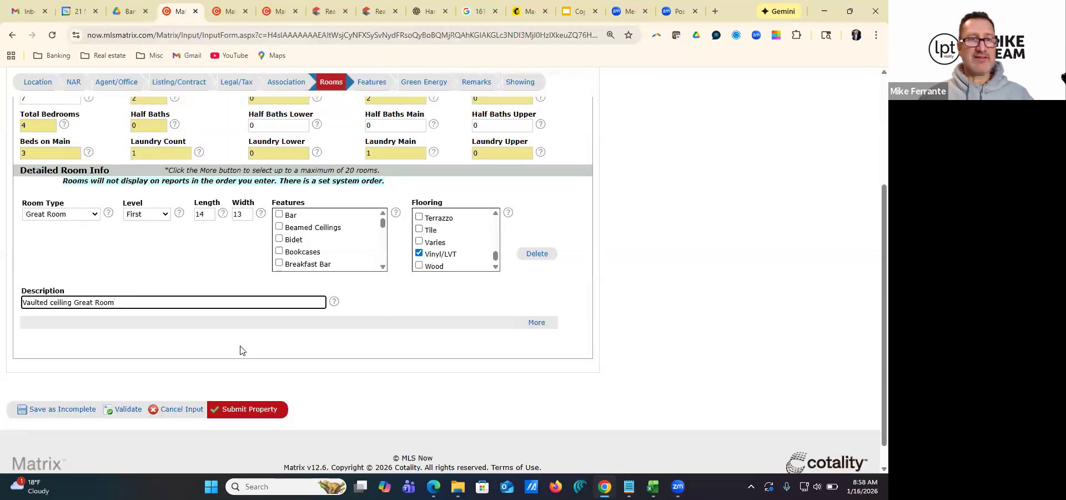
pyautogui.click(119, 409)
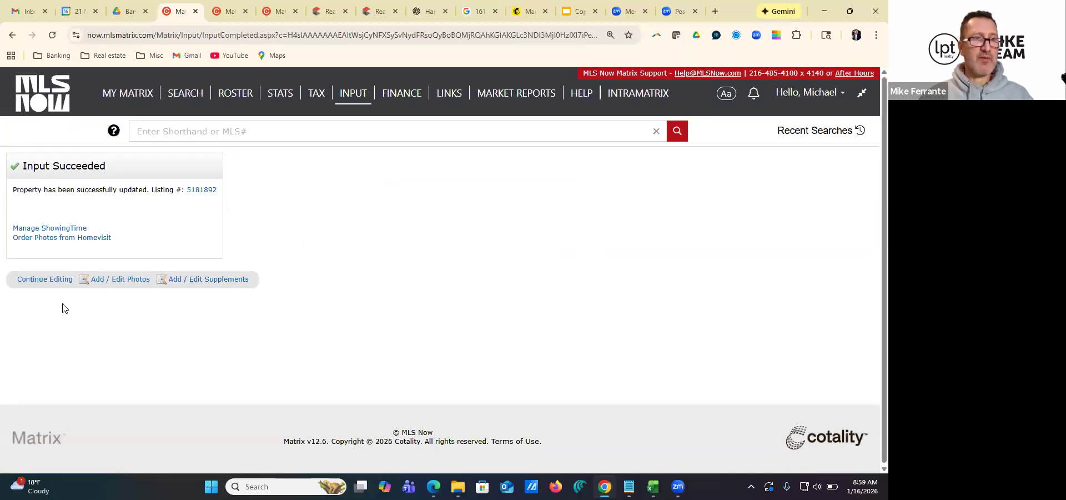
pyautogui.click(46, 278)
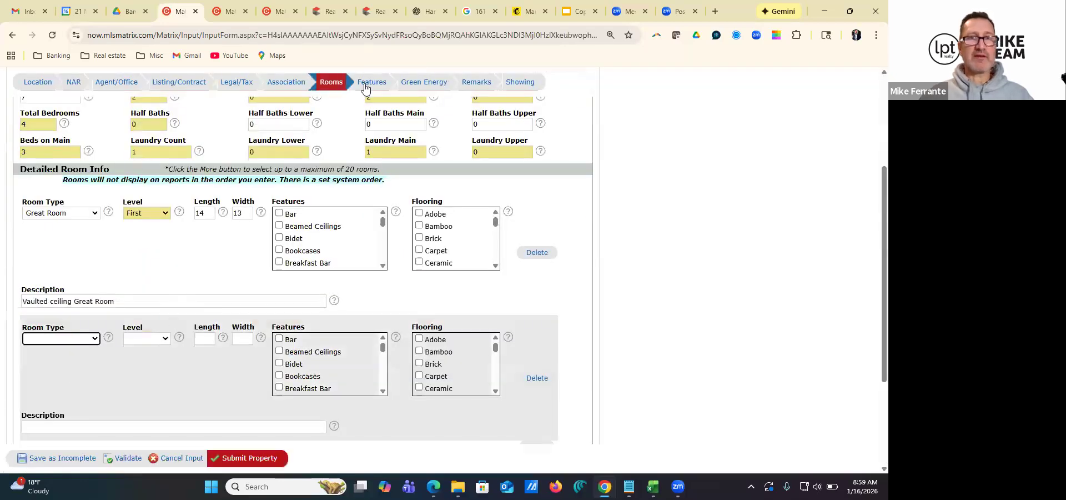
# Open the Features section of the listing and set the property sub type to Single Family Residence
pyautogui.click(372, 85)
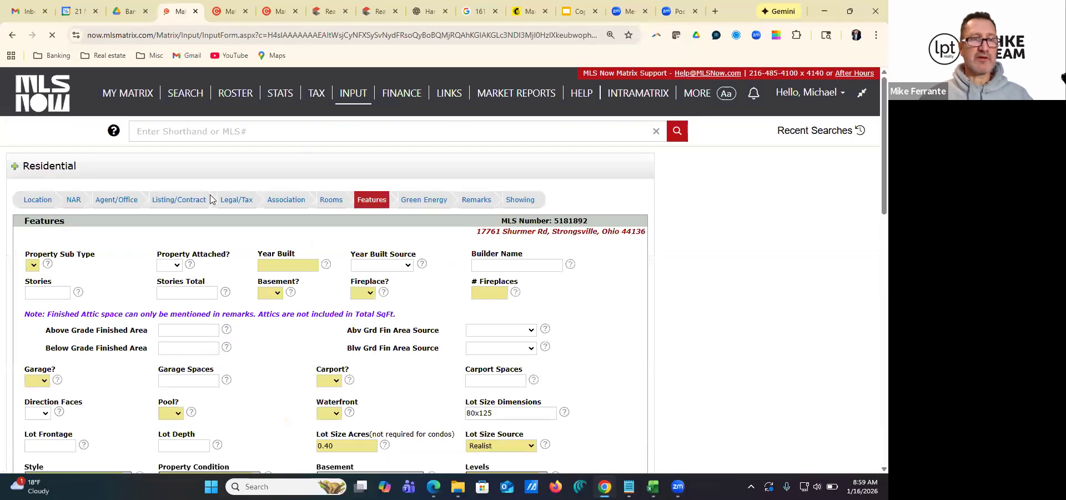
pyautogui.click(56, 265)
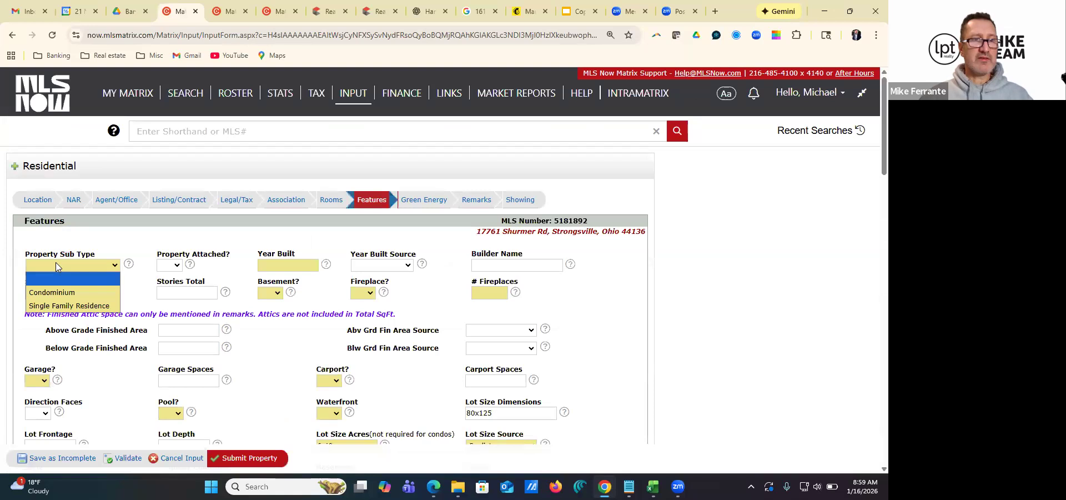
pyautogui.click(71, 307)
pyautogui.click(174, 264)
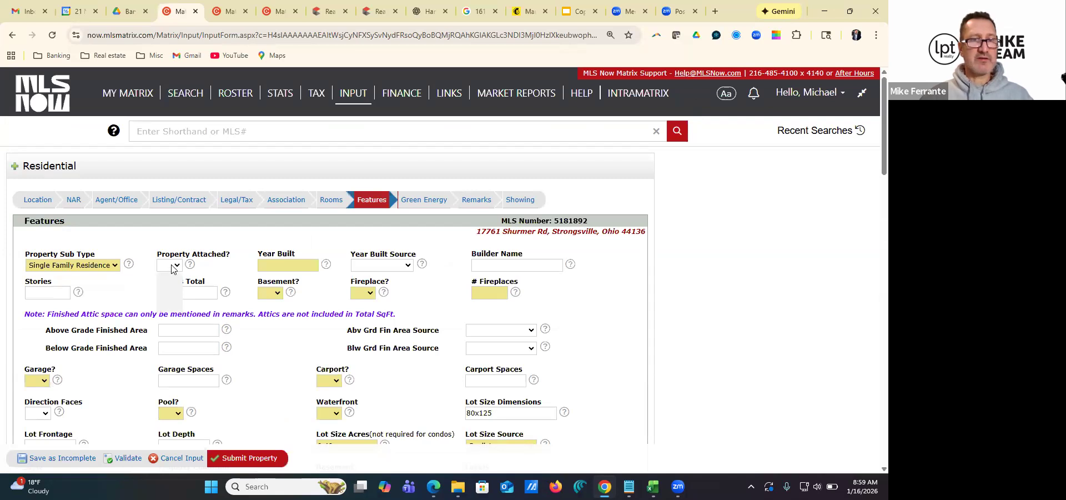
pyautogui.click(177, 270)
pyautogui.click(177, 270)
pyautogui.click(177, 270)
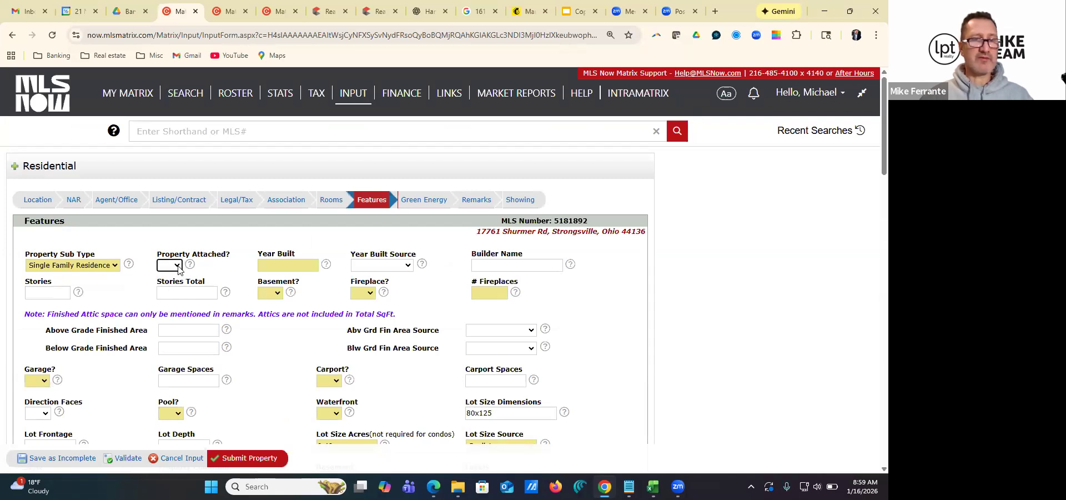
# Enter 9999 as the year built and choose Other as the year built source
pyautogui.click(279, 265)
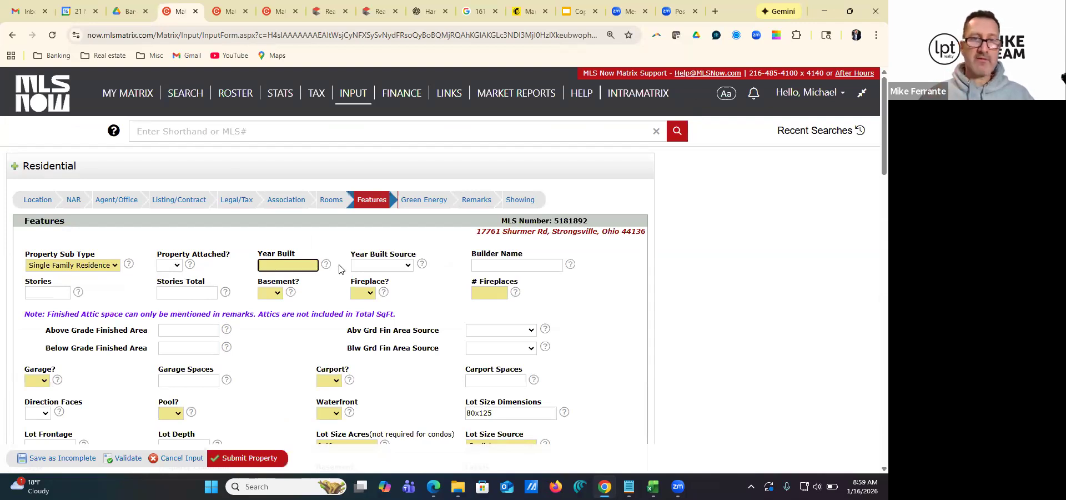
pyautogui.moveTo(326, 268)
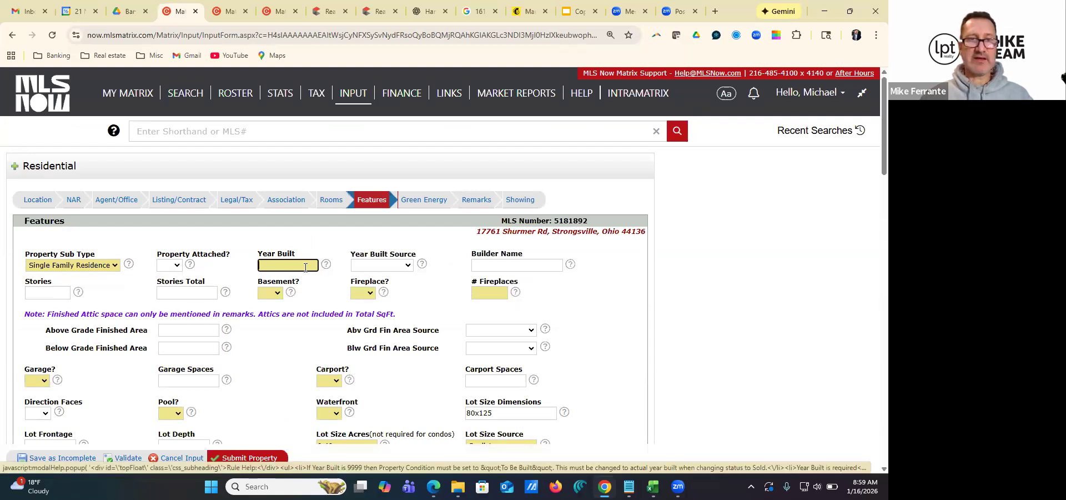
pyautogui.write('9999')
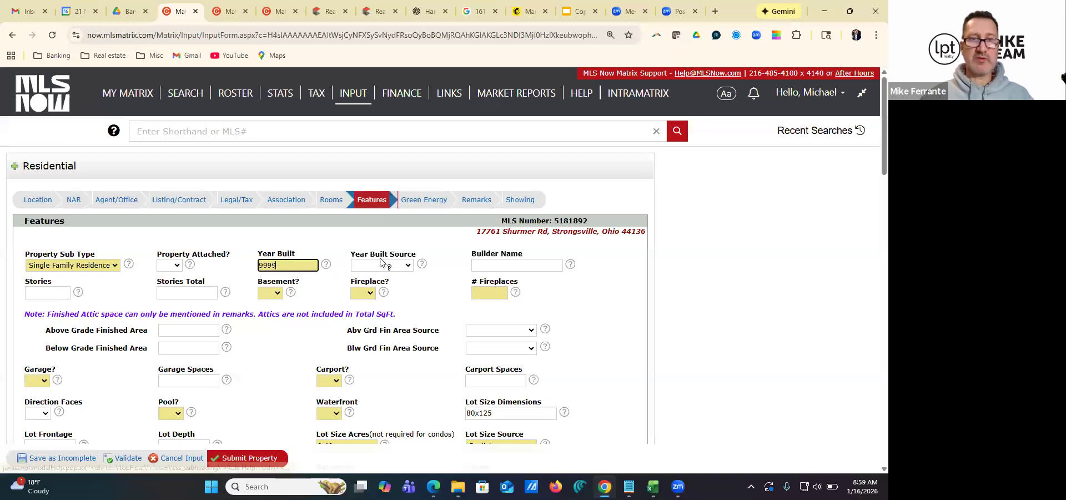
pyautogui.click(409, 266)
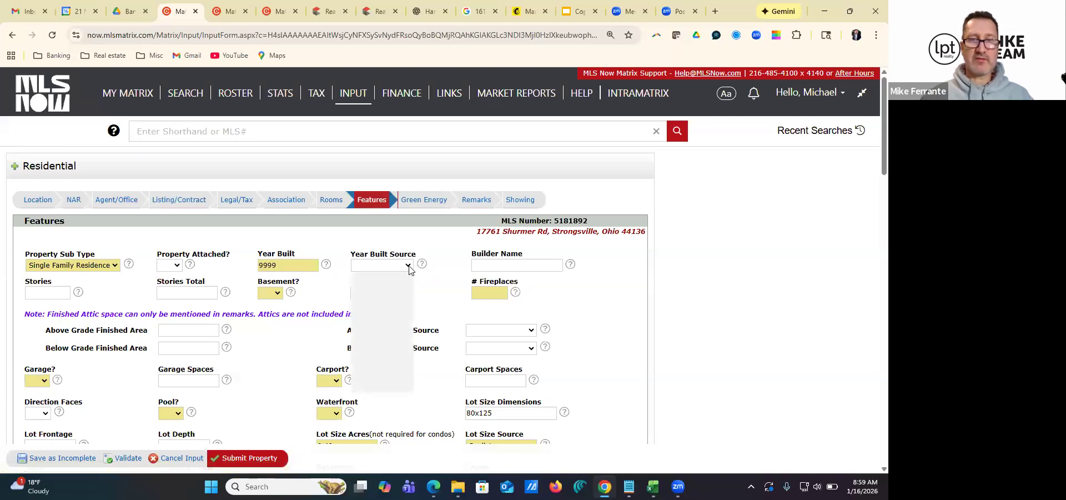
pyautogui.click(409, 267)
pyautogui.click(409, 267)
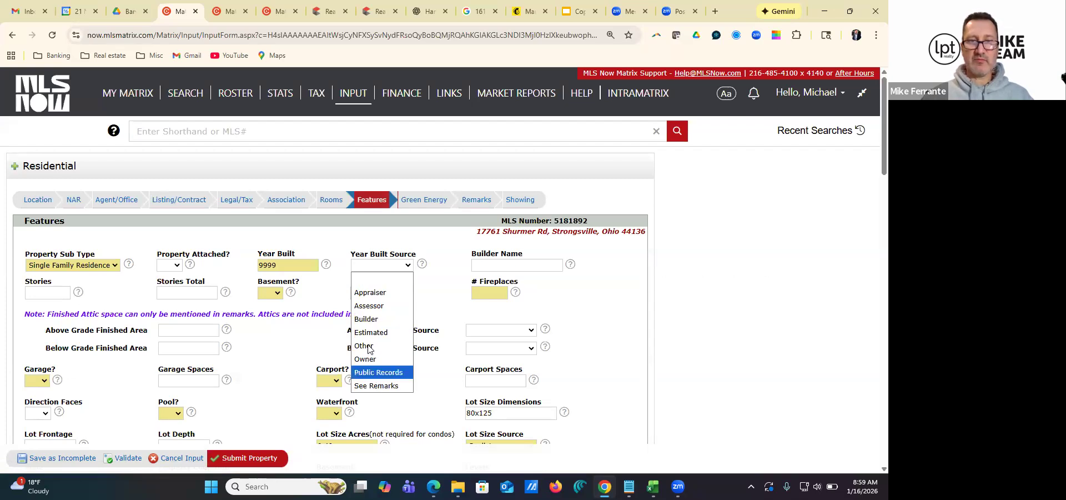
pyautogui.click(394, 284)
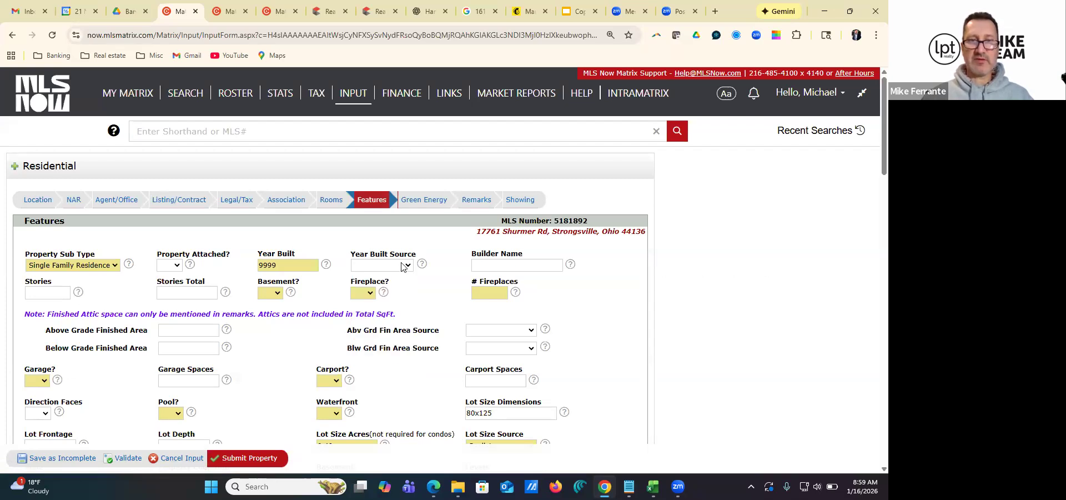
pyautogui.click(403, 271)
pyautogui.press('o')
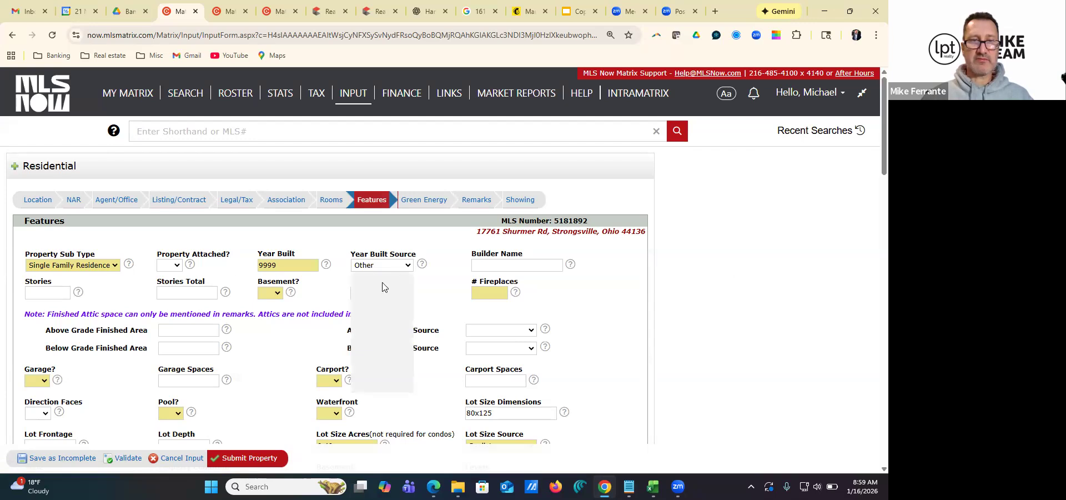
# Mark the property as not attached and enter 2 for both Stories and Stories Total
pyautogui.click(177, 266)
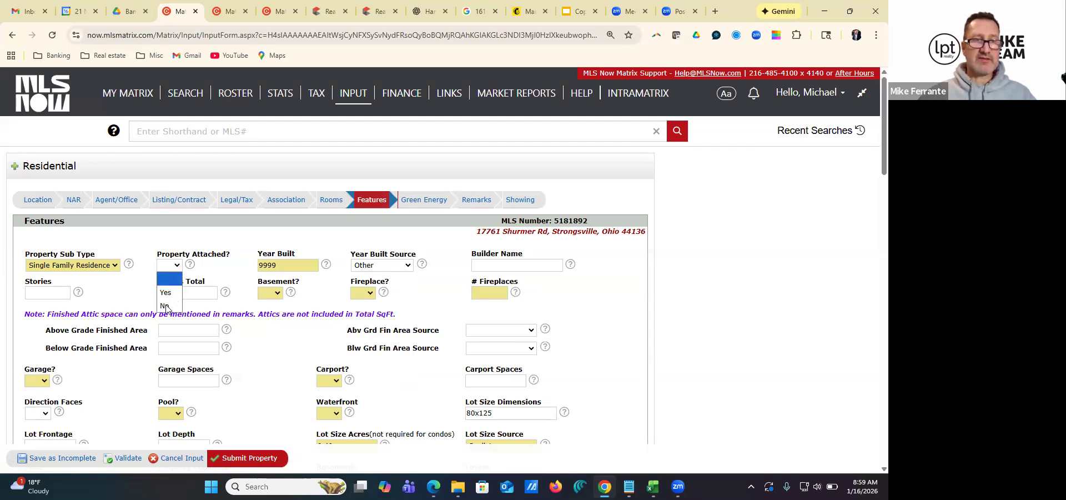
pyautogui.click(166, 307)
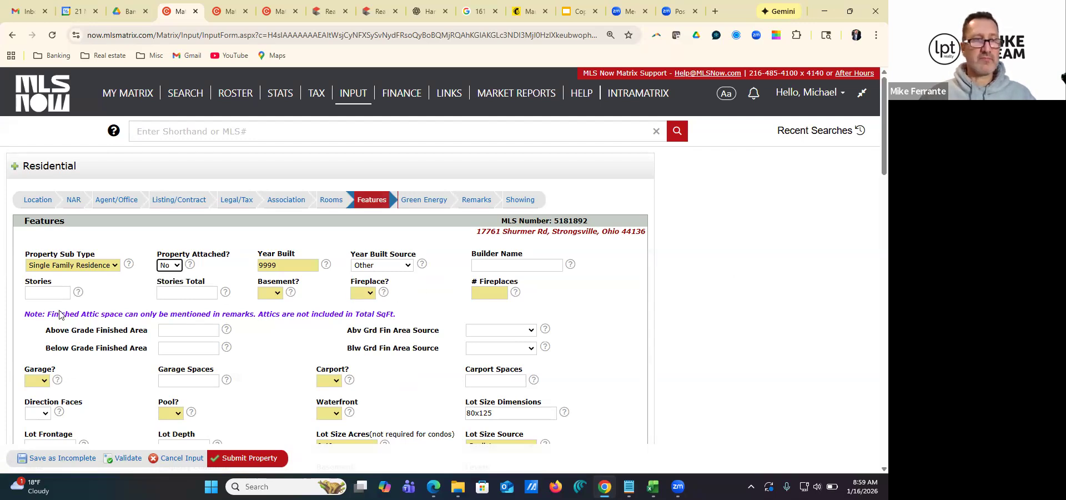
pyautogui.click(55, 293)
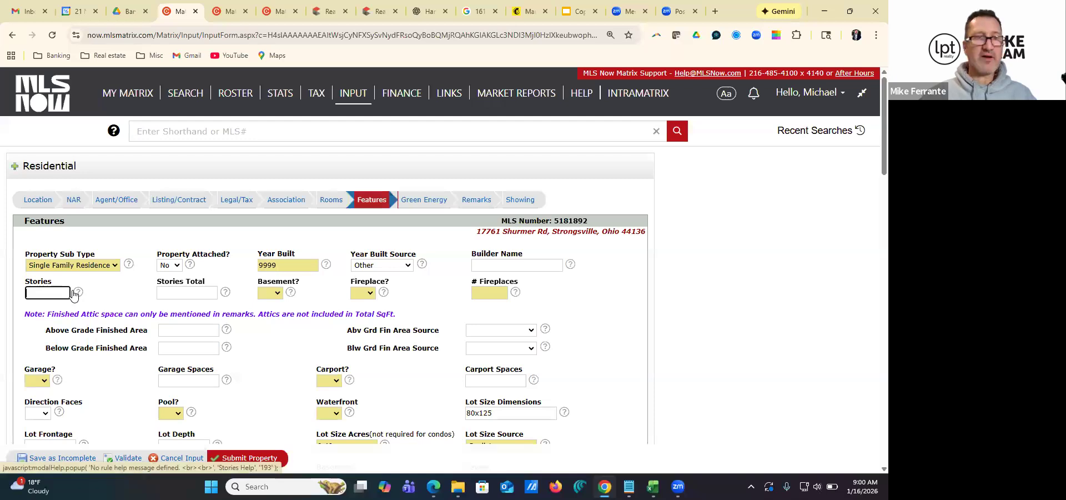
pyautogui.click(172, 292)
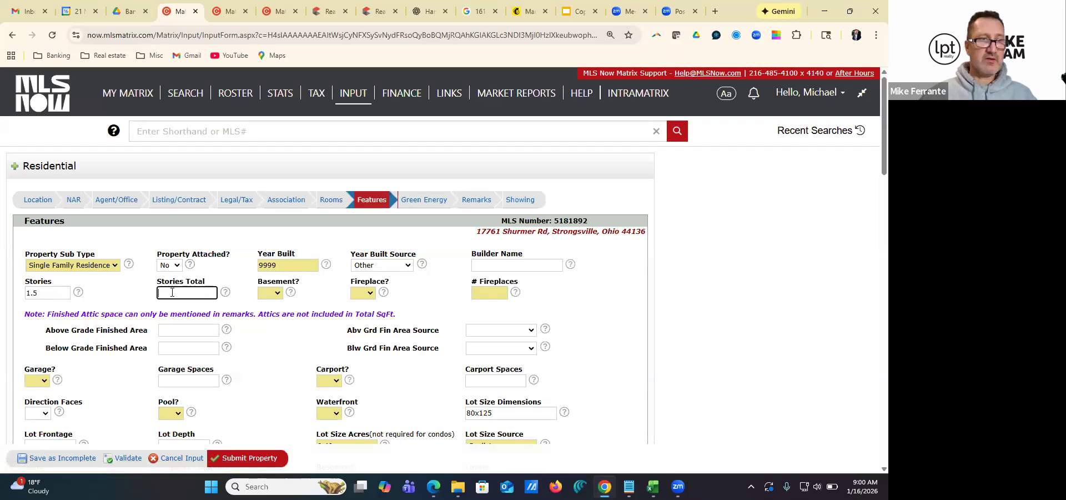
pyautogui.click(42, 294)
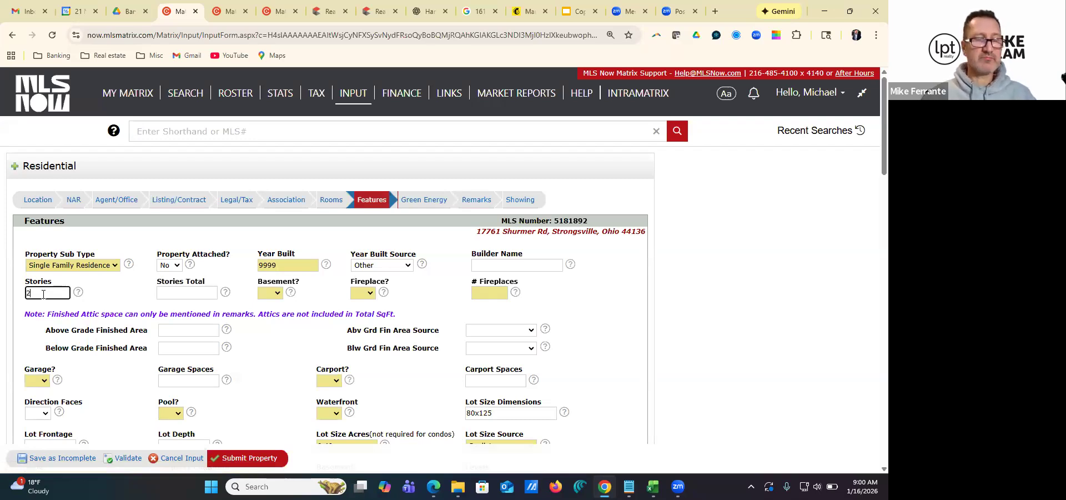
pyautogui.click(187, 293)
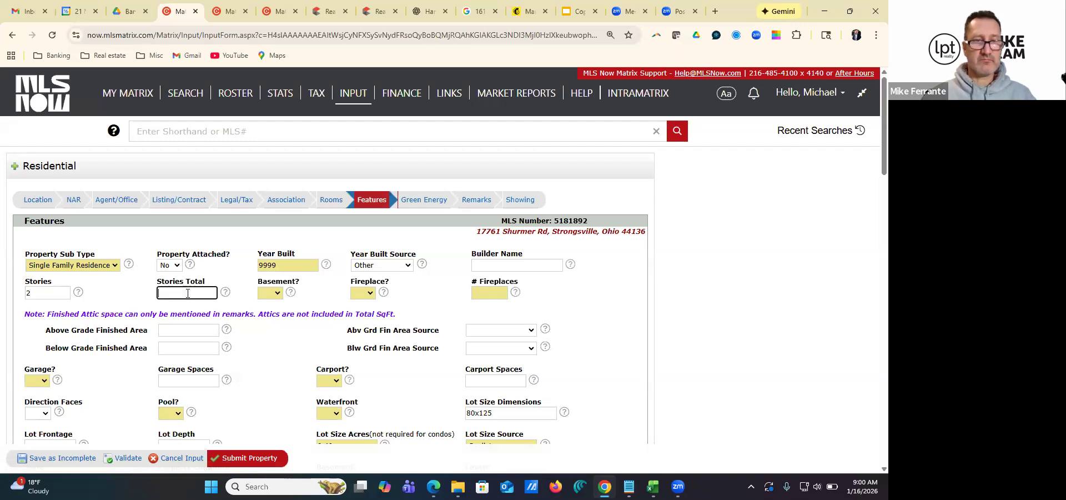
# Set Basement and Fireplace to No and enter 0 as the number of fireplaces
pyautogui.click(274, 293)
pyautogui.click(285, 330)
pyautogui.click(364, 292)
pyautogui.click(362, 333)
pyautogui.click(480, 296)
pyautogui.write('0')
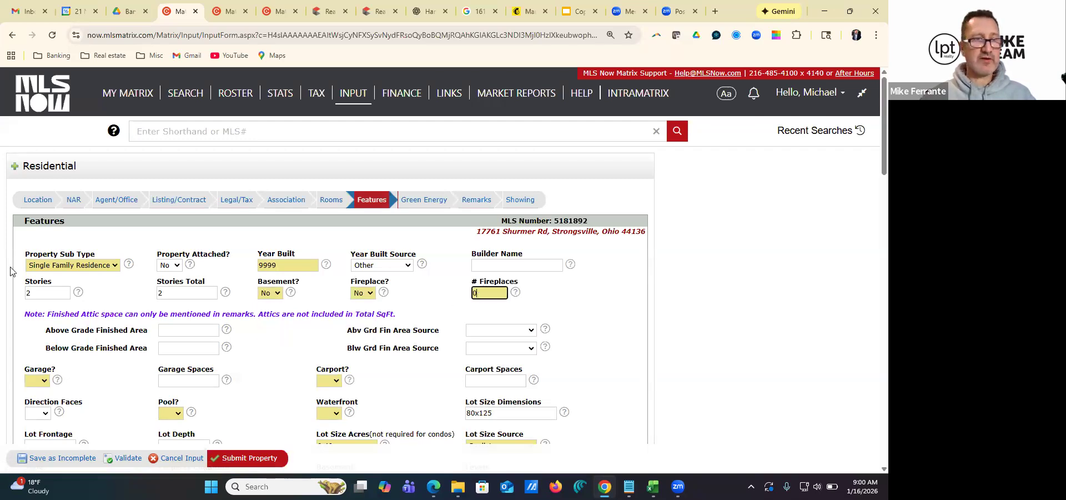
# Enter 1770 as the above grade finished area and 0 as the below grade finished area
pyautogui.click(168, 330)
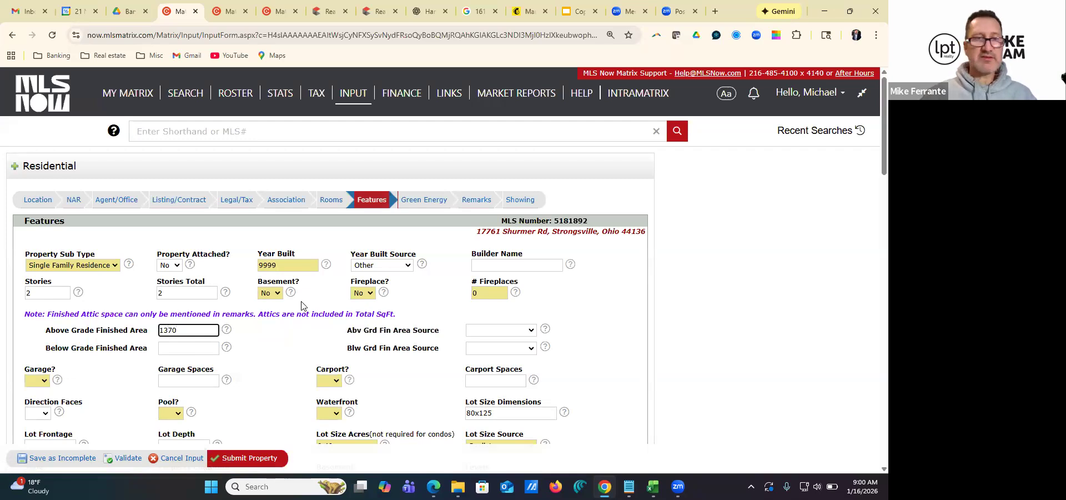
pyautogui.write('1770')
pyautogui.click(177, 341)
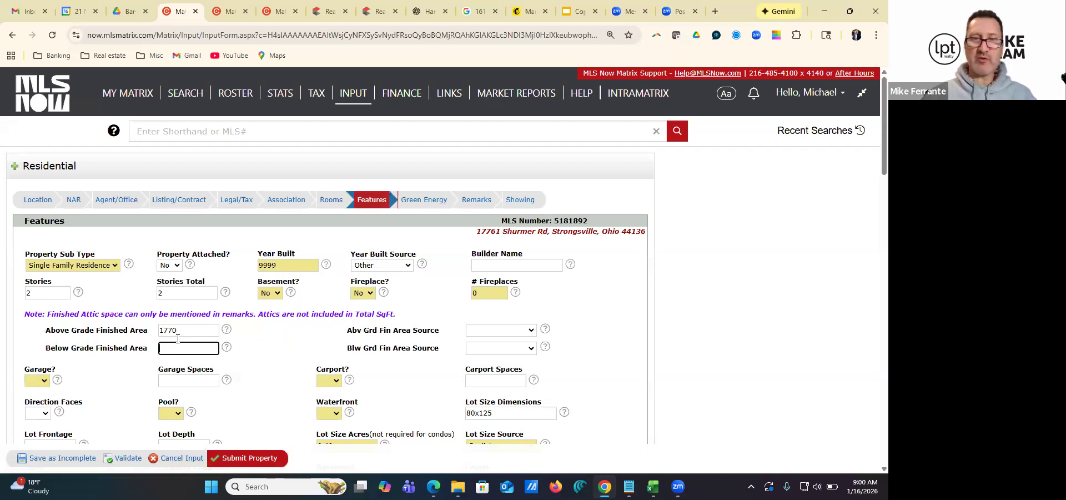
pyautogui.write('0')
# Choose Owner as the source for both the above grade and below grade finished areas
pyautogui.click(528, 333)
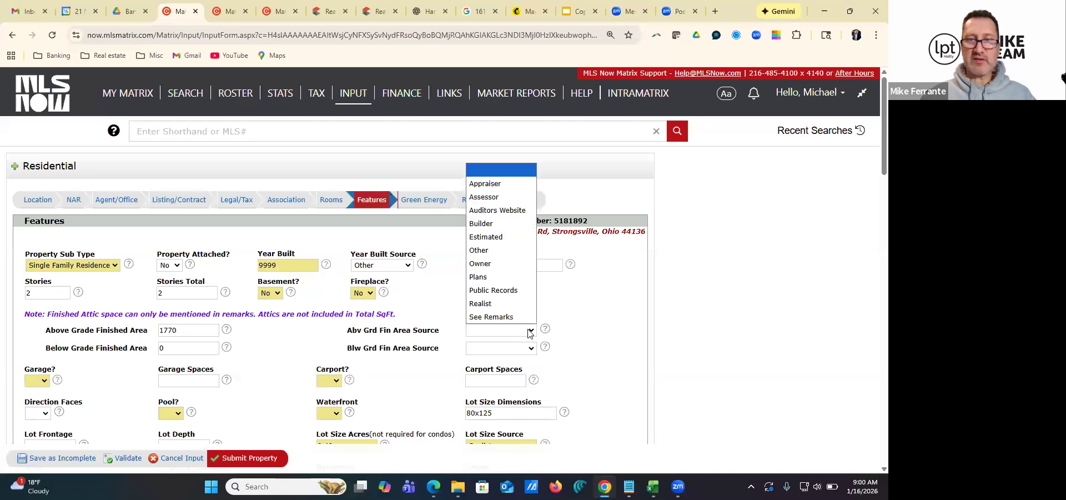
pyautogui.click(490, 264)
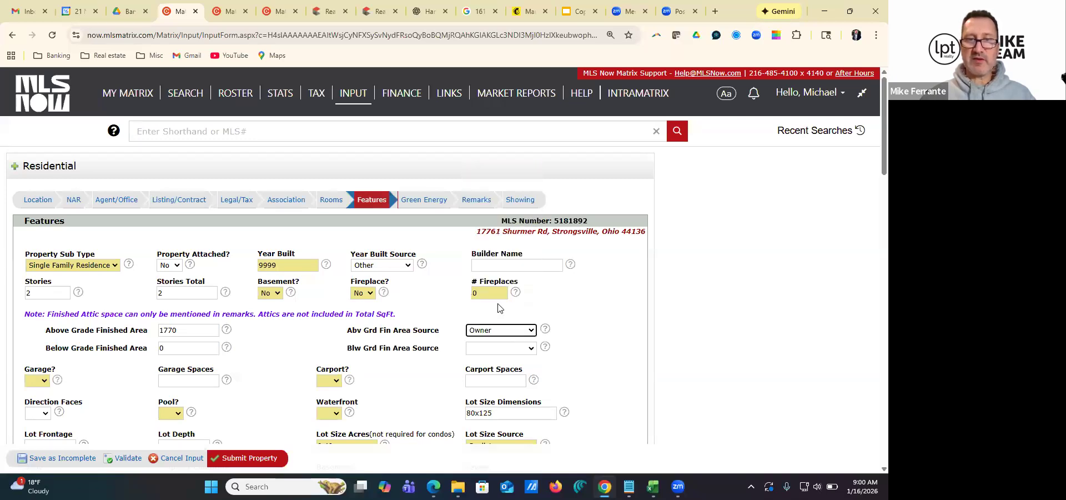
pyautogui.click(512, 348)
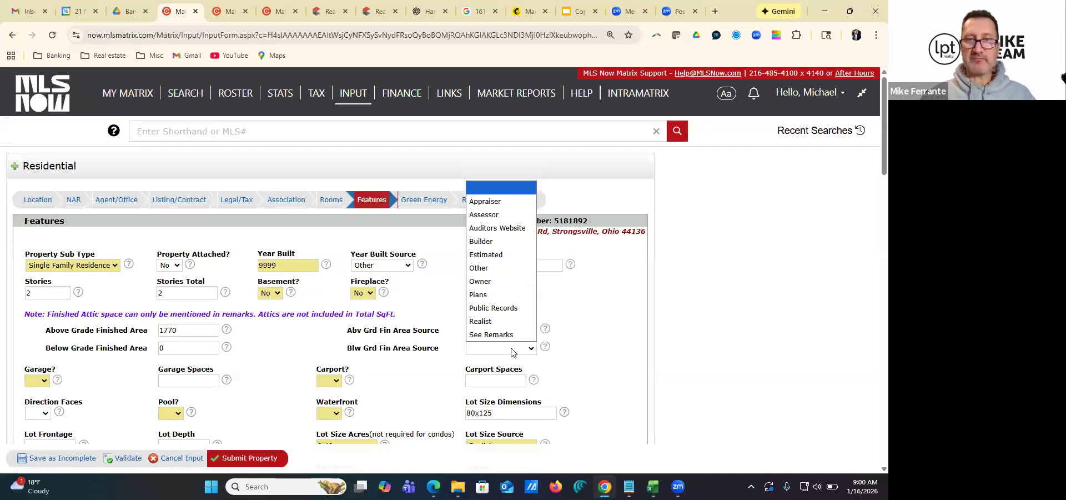
pyautogui.click(491, 289)
pyautogui.scroll(-2, 308, 343)
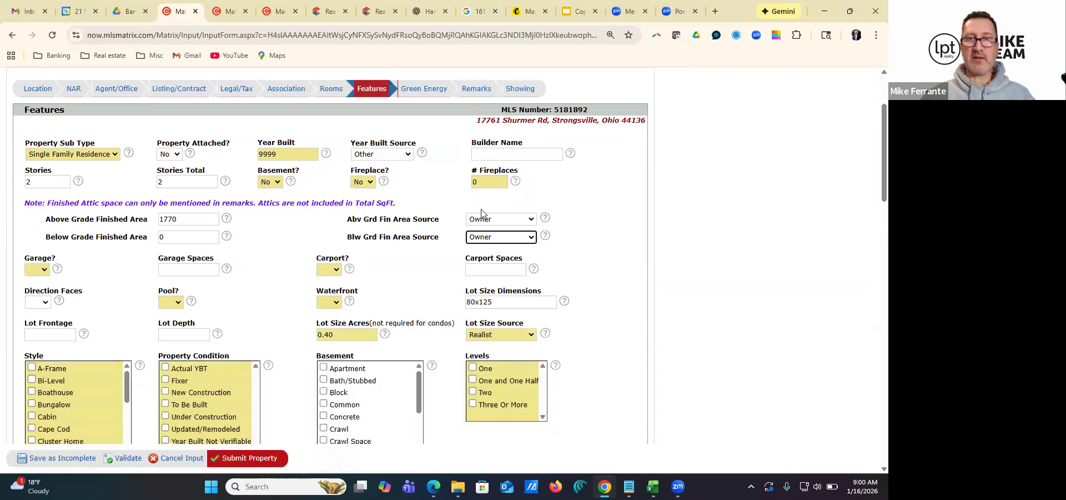
pyautogui.click(530, 220)
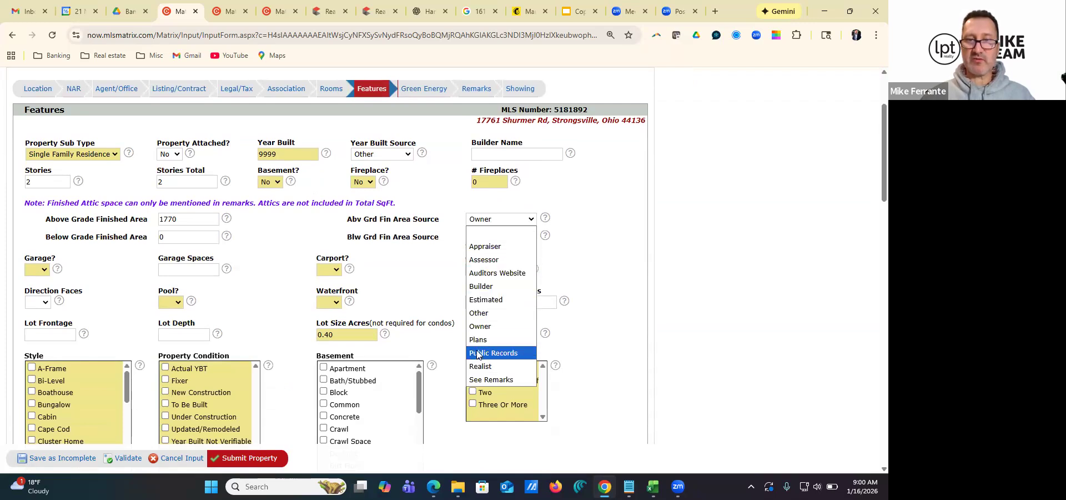
pyautogui.click(433, 292)
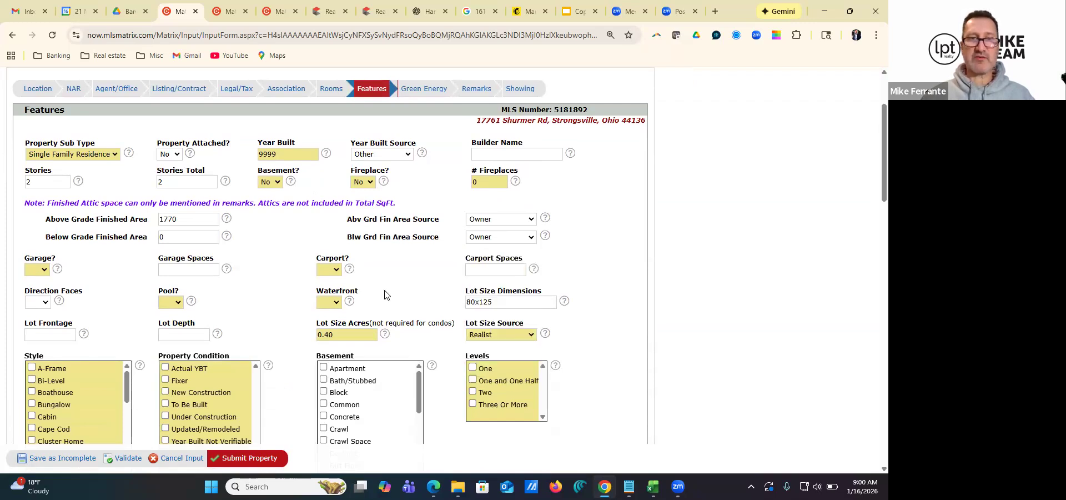
# Set Carport to No and Garage to Yes with 2 garage spaces
pyautogui.click(336, 269)
pyautogui.click(325, 309)
pyautogui.click(181, 272)
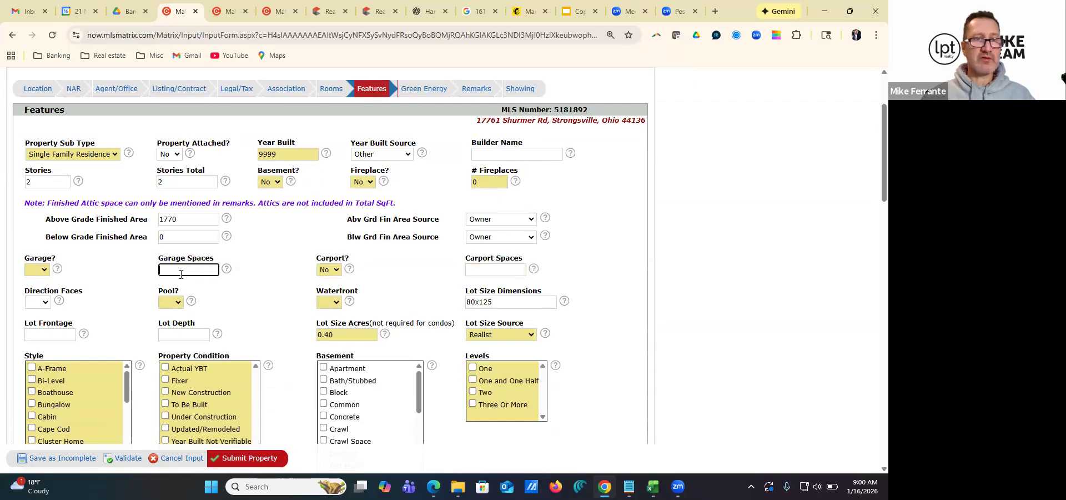
pyautogui.click(43, 270)
pyautogui.click(43, 296)
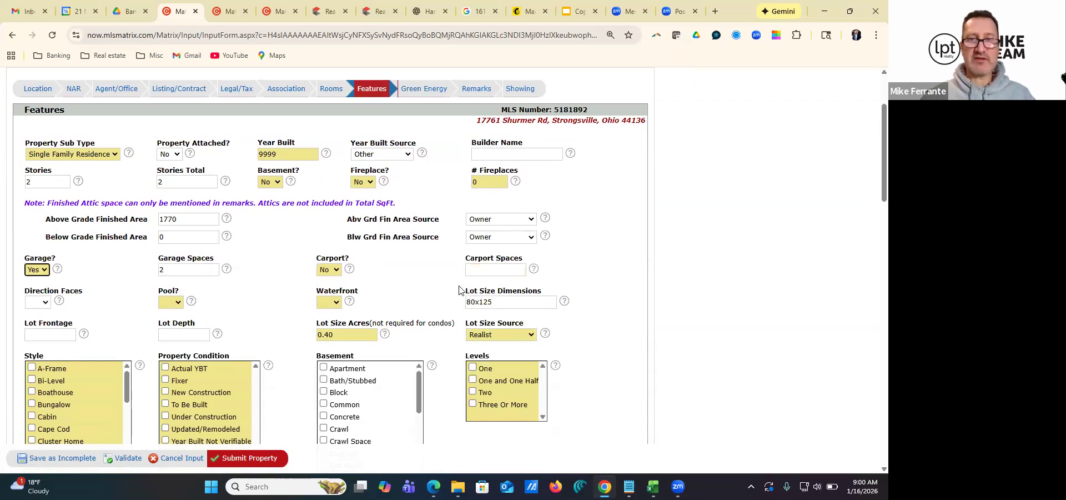
# Set the direction the property faces to N, Pool to No and Waterfront to Yes
pyautogui.scroll(-1, 247, 308)
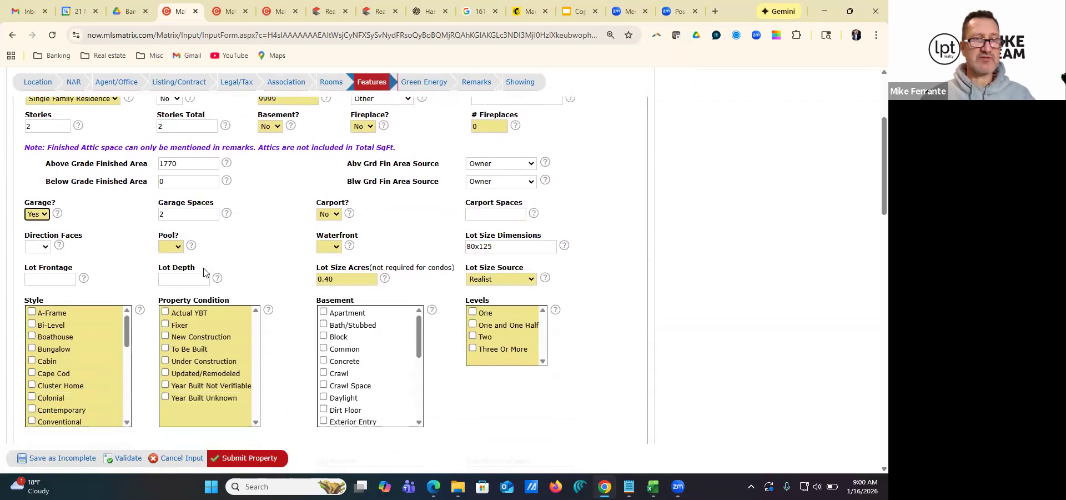
pyautogui.click(46, 247)
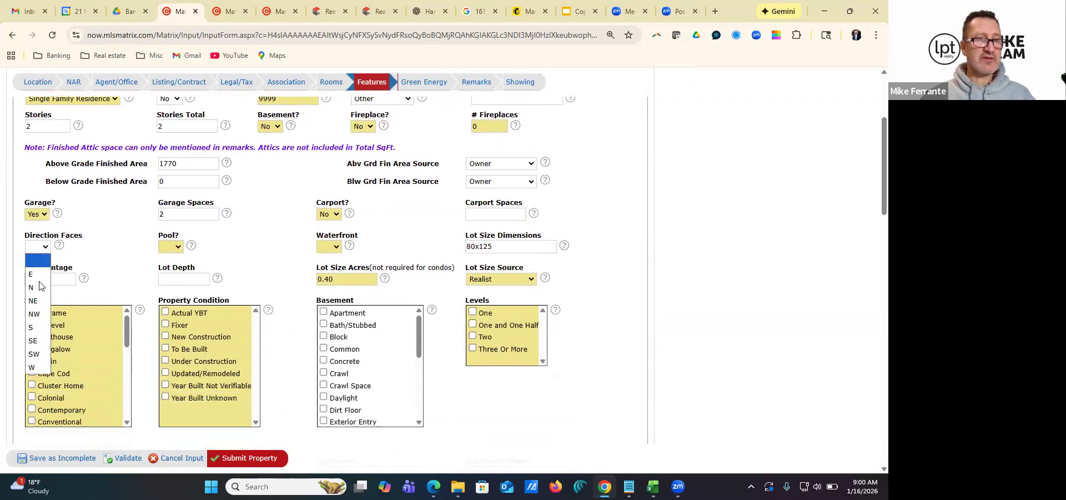
pyautogui.click(44, 264)
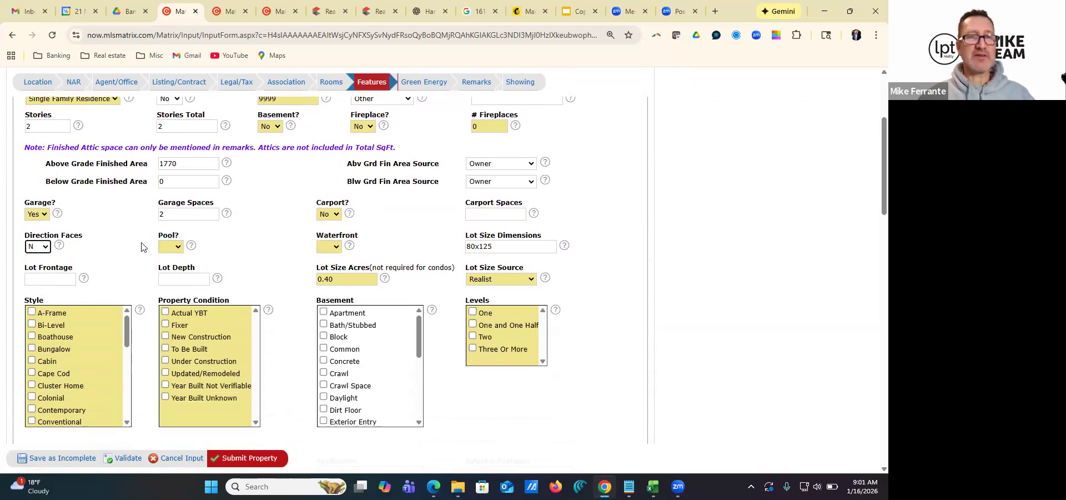
pyautogui.click(175, 247)
pyautogui.click(168, 288)
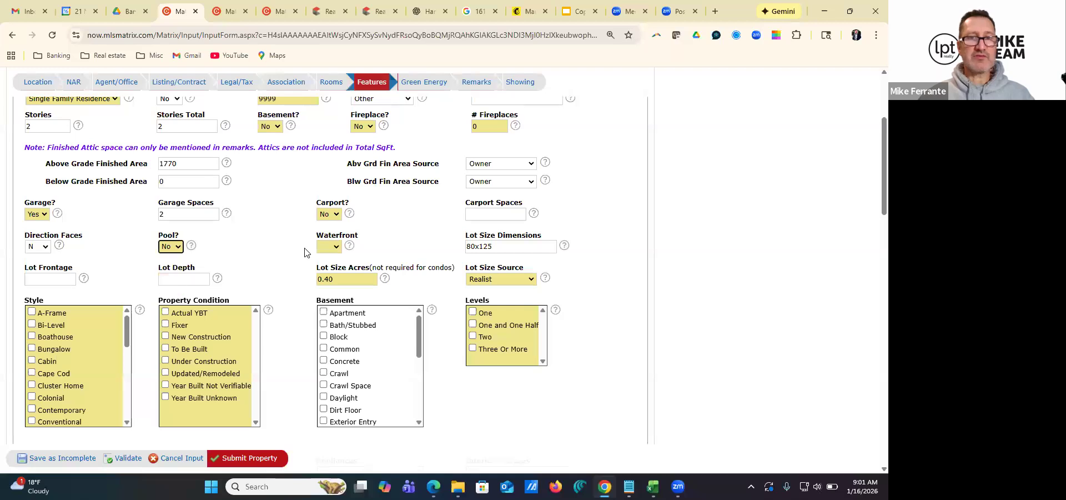
pyautogui.click(330, 247)
pyautogui.click(327, 274)
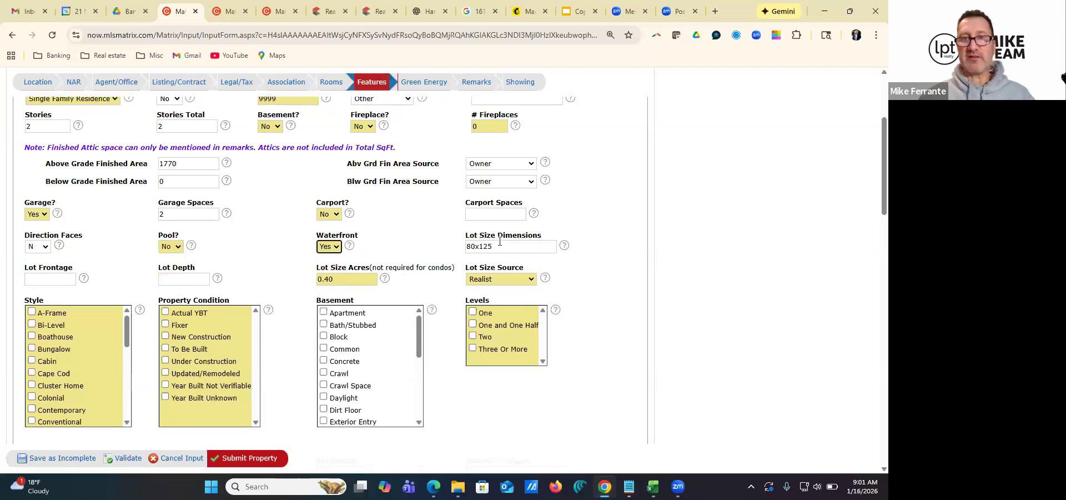
# Enter 0 carport spaces, a lot frontage of 80 and a lot depth of 125
pyautogui.click(486, 215)
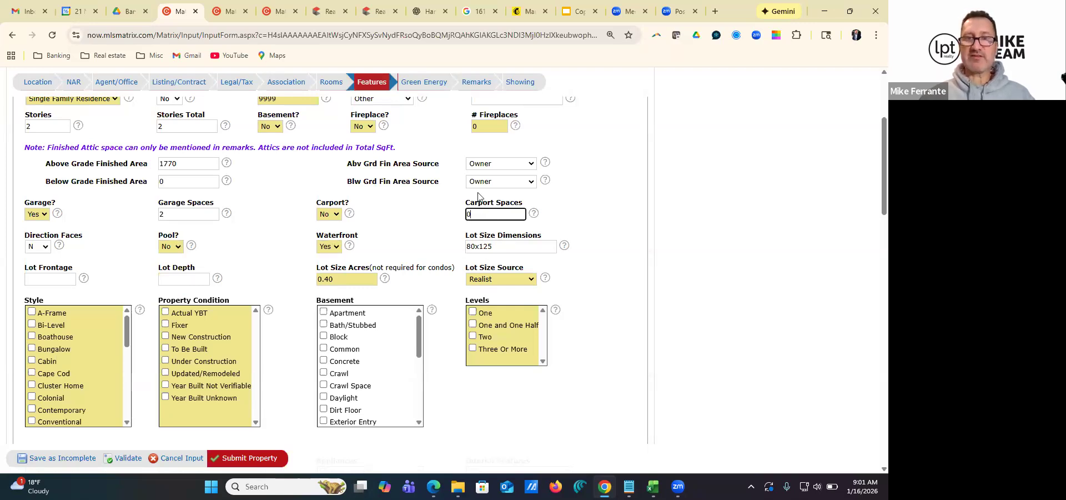
pyautogui.click(44, 279)
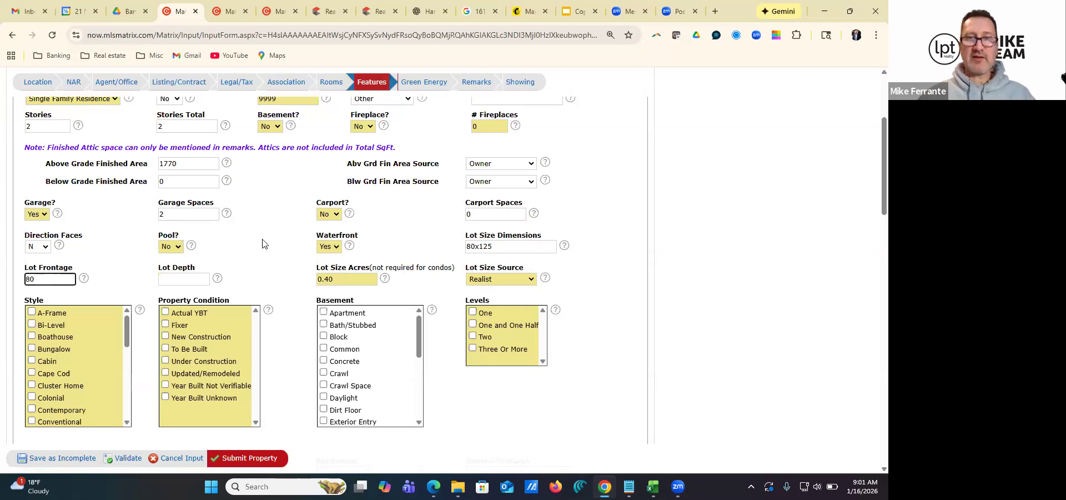
pyautogui.click(183, 280)
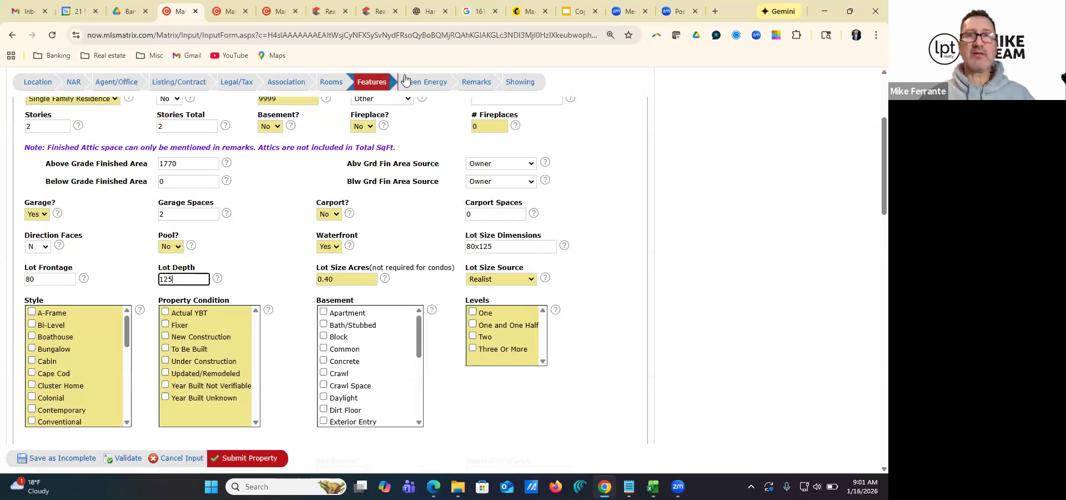
# Open the parcel map from the expired Strongsville land listing, check the parcel's lot dimensions, and close the map
pyautogui.click(228, 12)
pyautogui.click(277, 13)
pyautogui.click(181, 218)
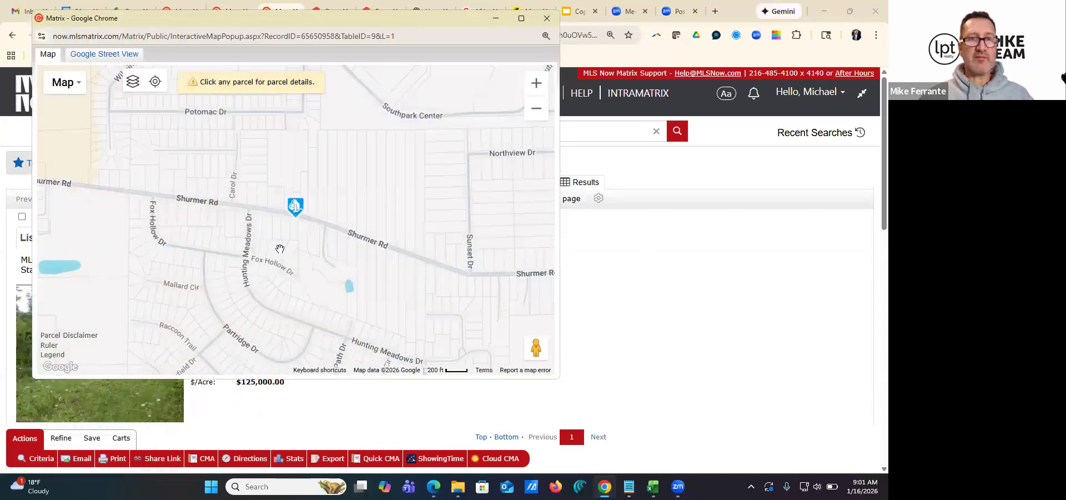
pyautogui.scroll(2, 278, 246)
pyautogui.click(340, 175)
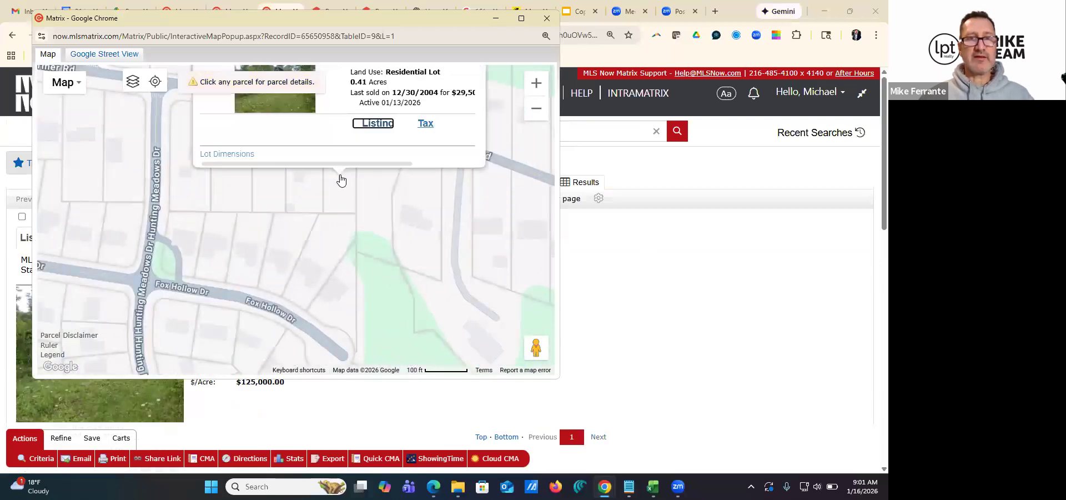
pyautogui.click(229, 254)
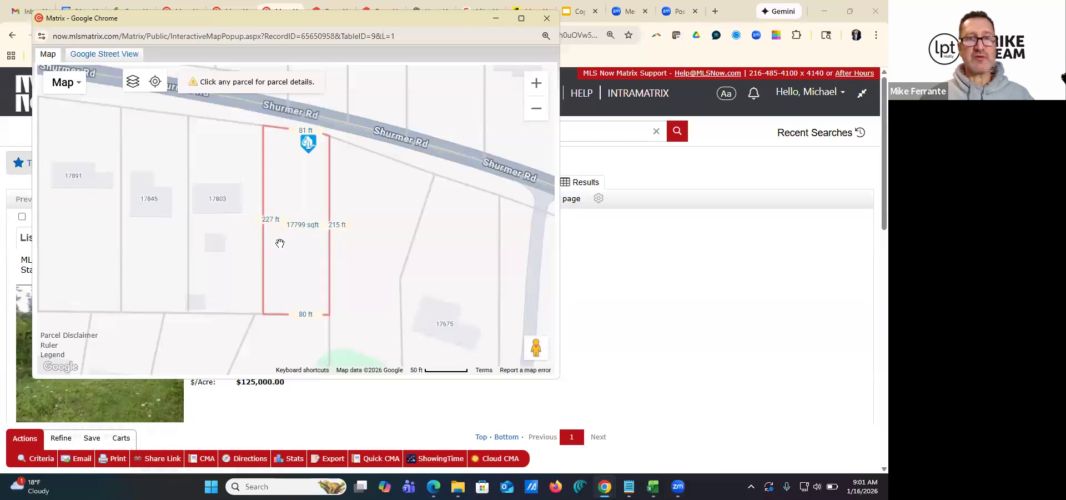
pyautogui.click(547, 18)
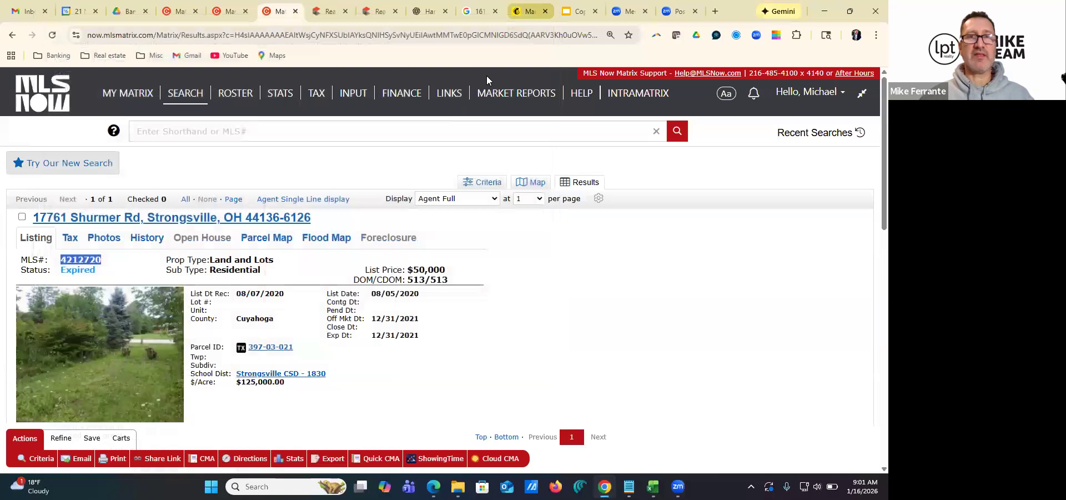
# Return to the new listing's form and correct the lot size dimensions to 80x225 and the lot depth to 225
pyautogui.click(181, 11)
pyautogui.click(494, 245)
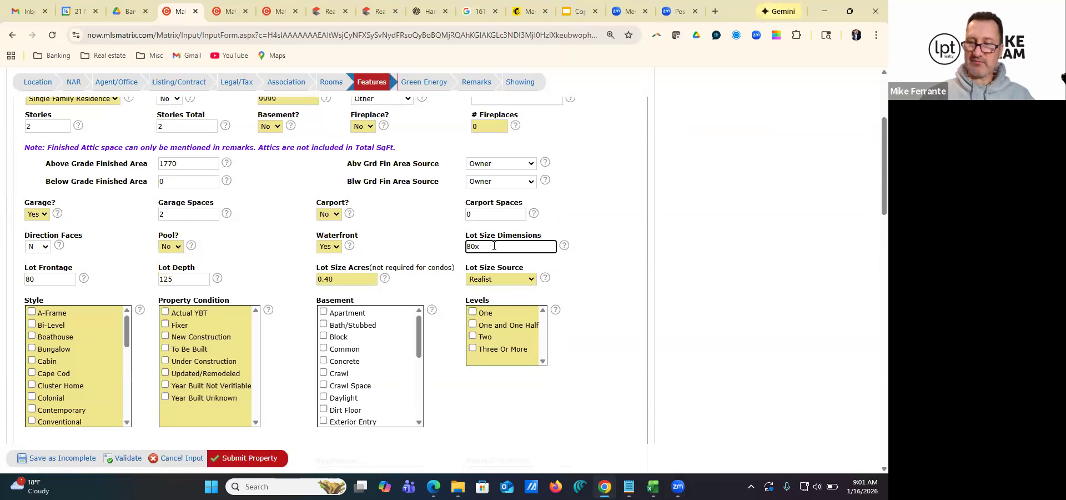
pyautogui.doubleClick(177, 280)
pyautogui.write('225')
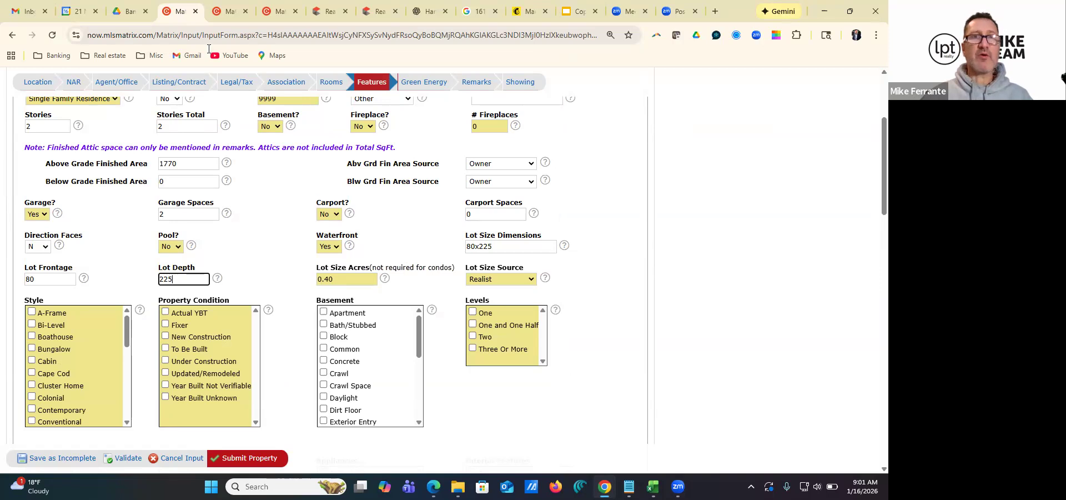
# Reopen the parcel map from the expired Strongsville land listing and display the lot dimensions of the Shurmer Road parcel again
pyautogui.click(229, 14)
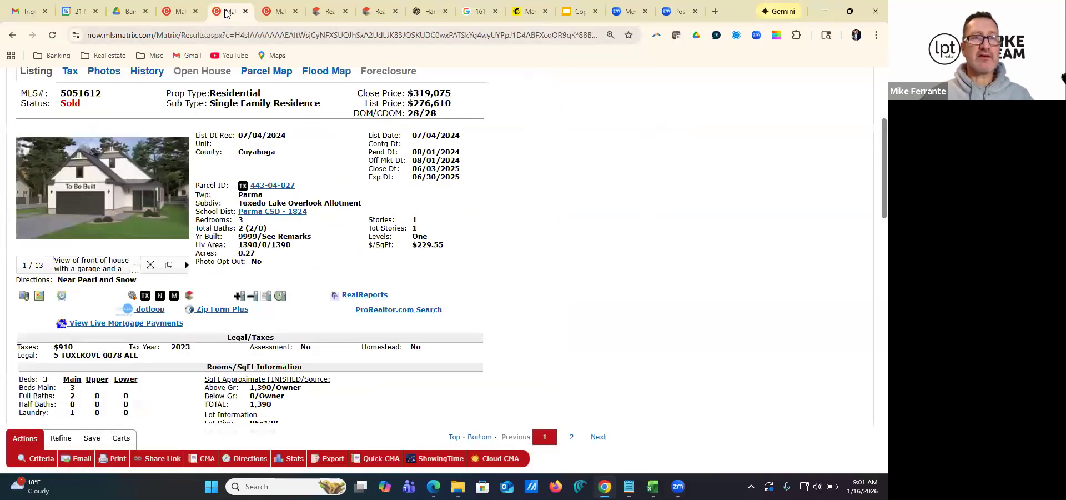
pyautogui.click(282, 16)
pyautogui.click(139, 85)
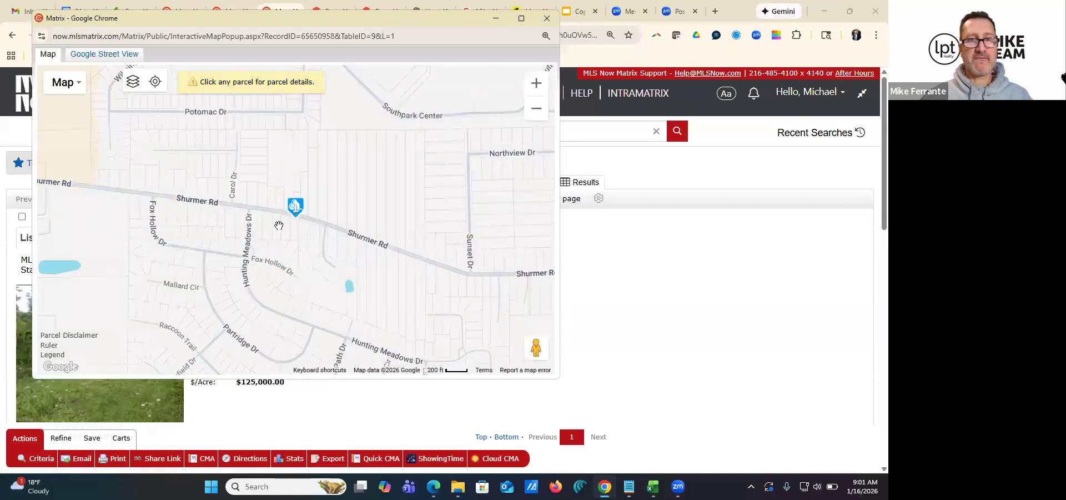
pyautogui.scroll(2, 279, 226)
pyautogui.click(308, 231)
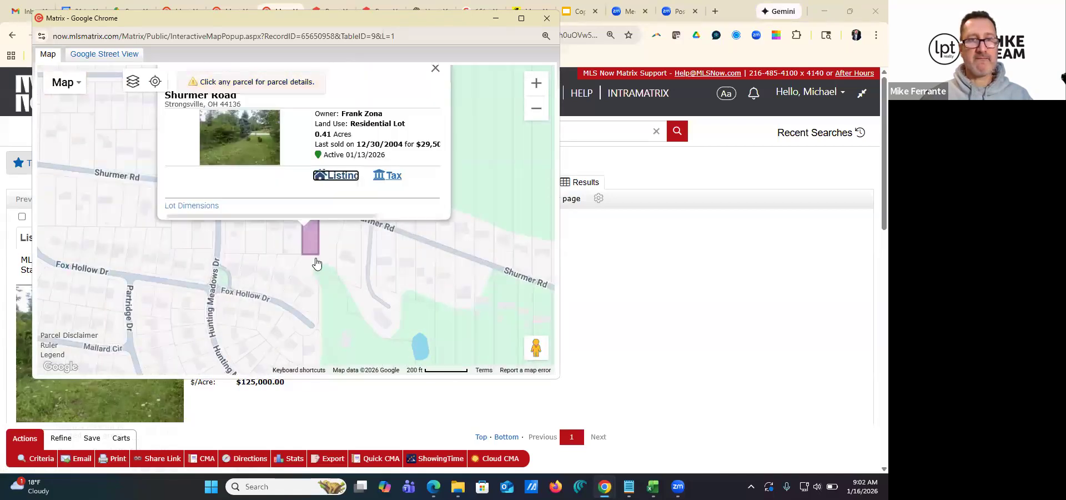
pyautogui.click(191, 254)
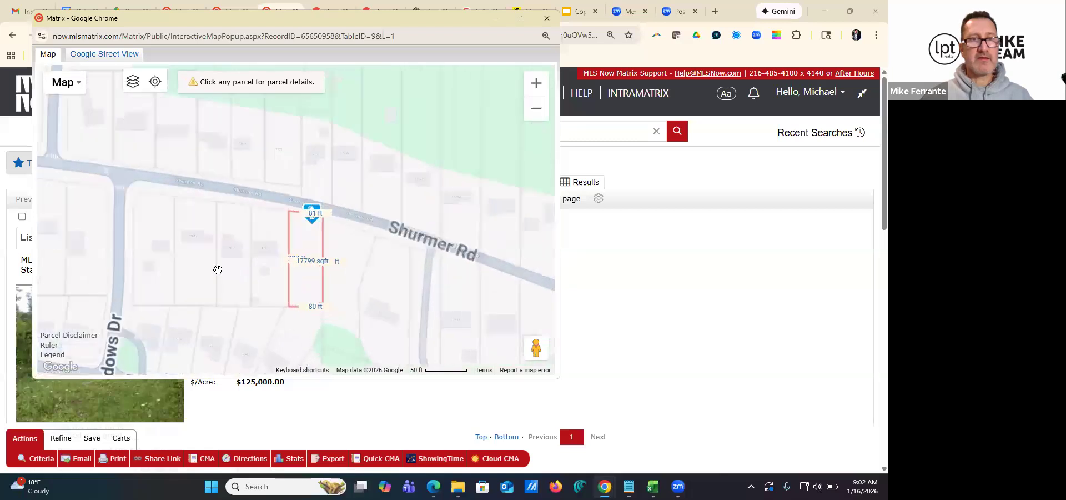
# Examine the Shurmer Road parcel's lot dimensions and parcel details on the map, including its acreage, and close the map
pyautogui.scroll(1, 300, 242)
pyautogui.scroll(1, 298, 238)
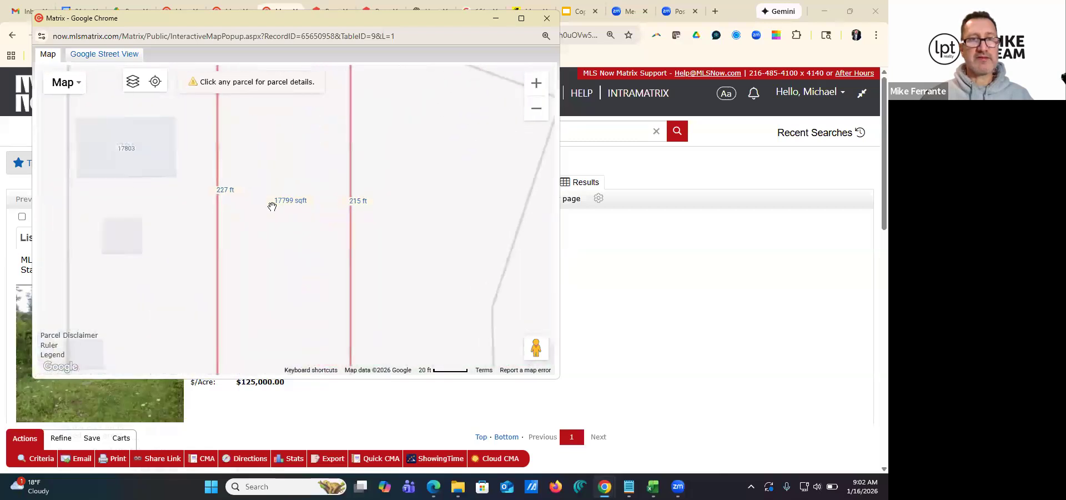
pyautogui.scroll(-2, 276, 200)
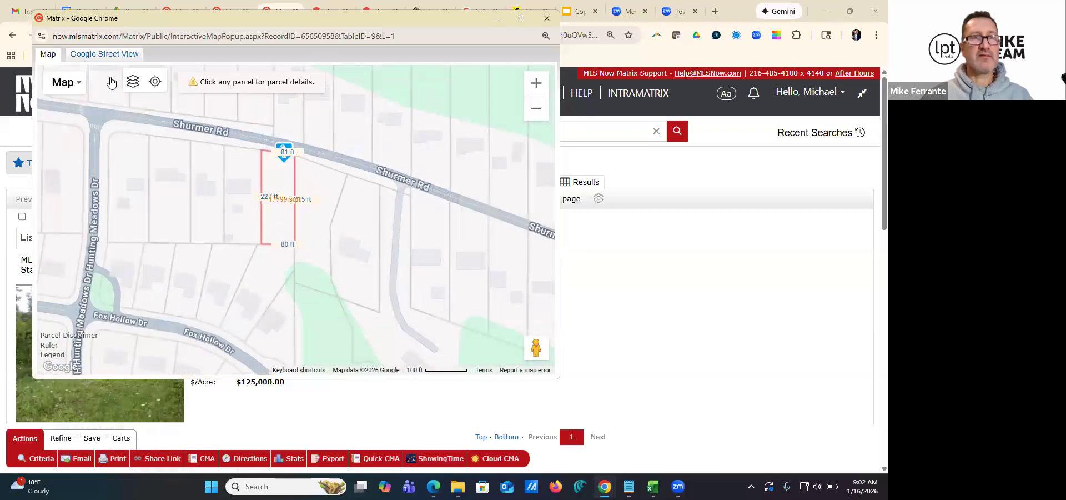
pyautogui.click(276, 205)
pyautogui.click(281, 287)
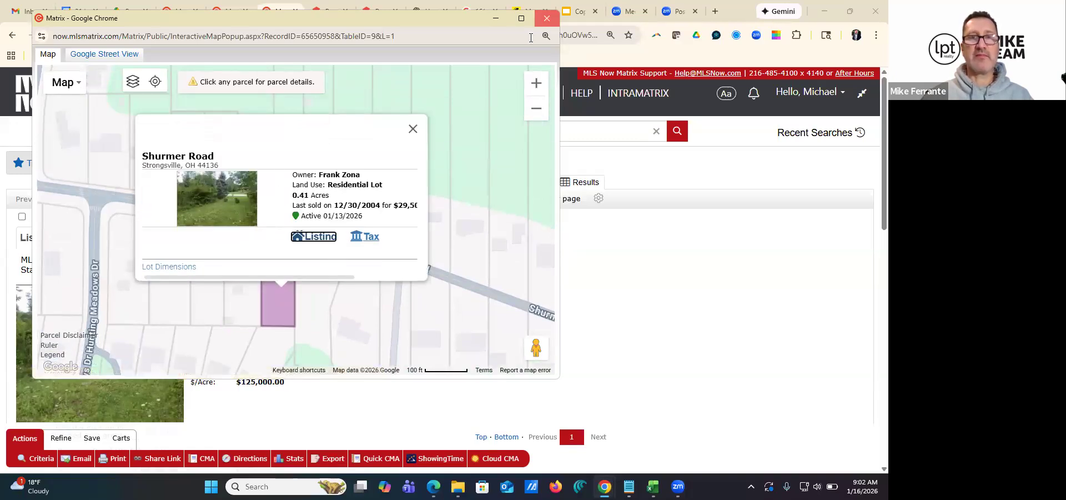
pyautogui.click(547, 21)
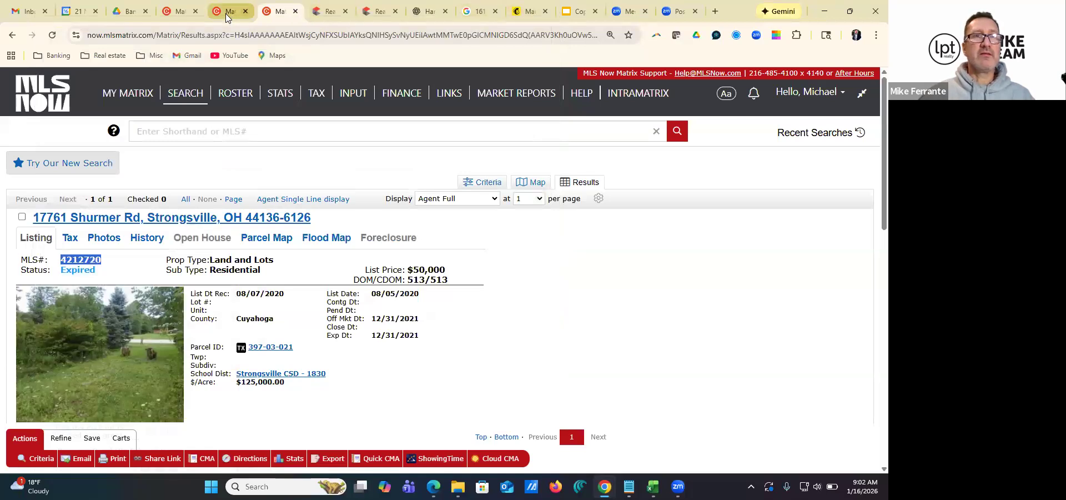
# Return to the new listing's form and enter a lot size of 0.40 acres
pyautogui.click(177, 12)
pyautogui.click(340, 282)
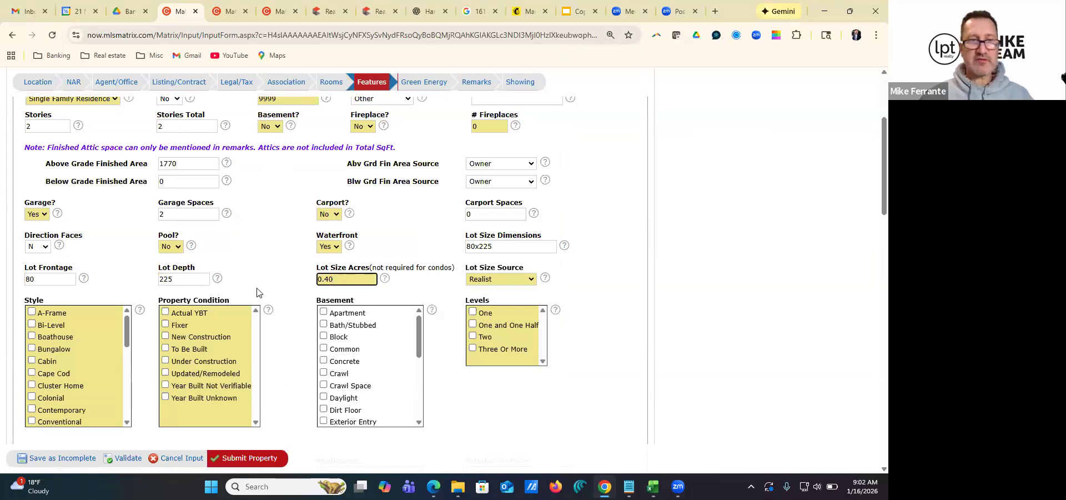
# Select Ranch and Cape Cod as the home's styles and To Be Built as the property condition
pyautogui.scroll(-2, 257, 291)
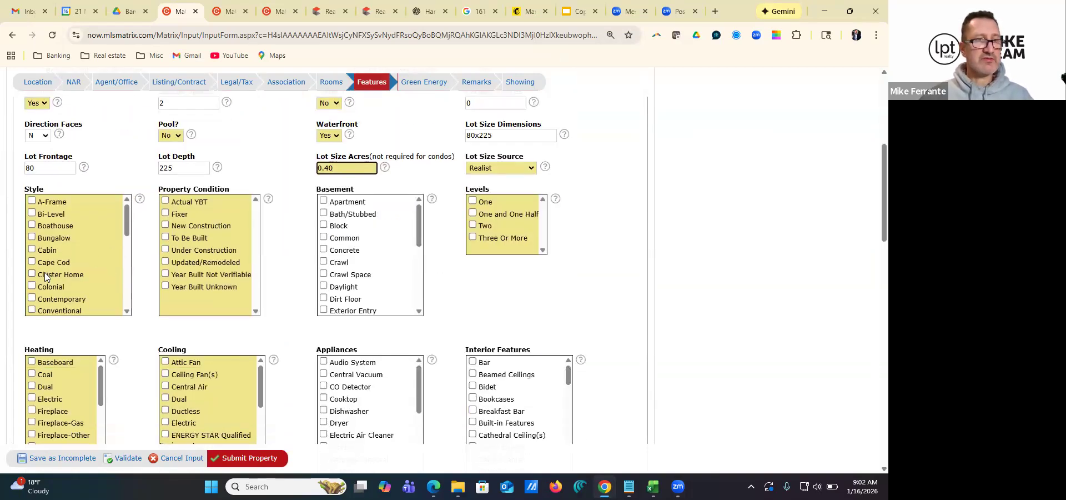
pyautogui.scroll(-1, 45, 276)
pyautogui.scroll(-2, 41, 289)
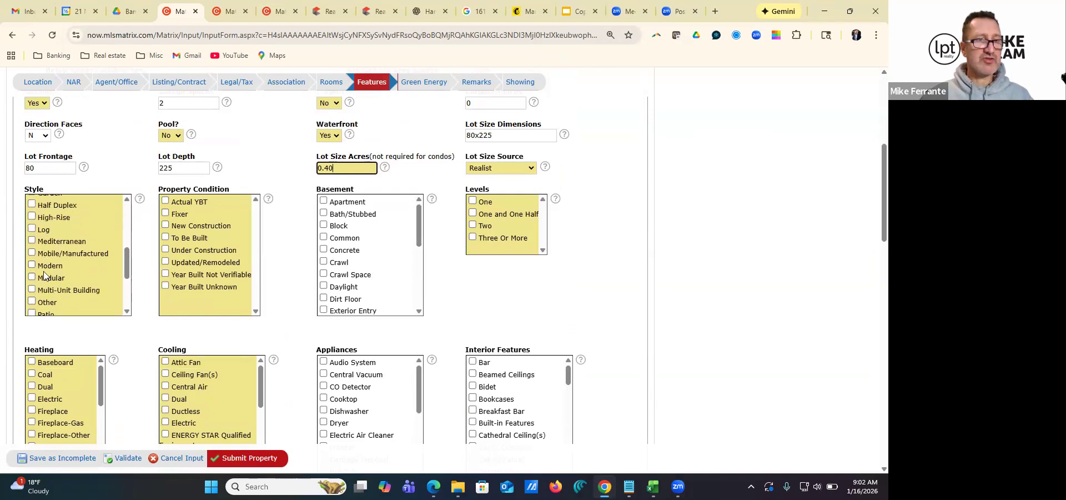
pyautogui.scroll(-1, 44, 275)
pyautogui.click(32, 270)
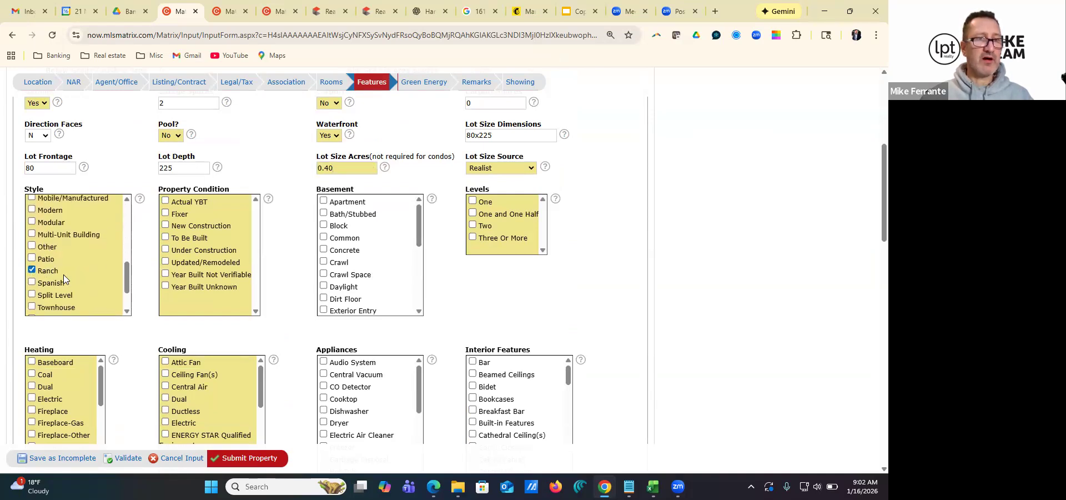
pyautogui.scroll(3, 48, 277)
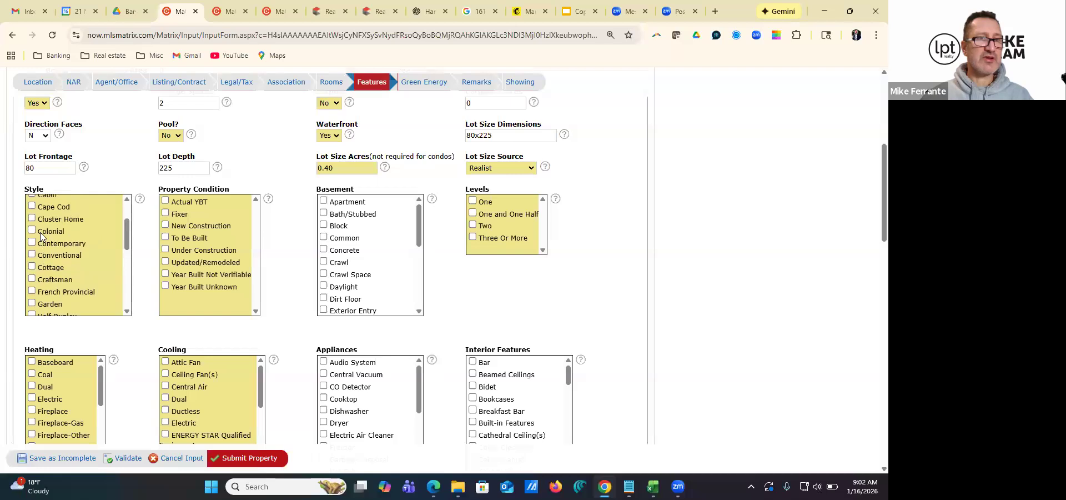
pyautogui.click(32, 207)
pyautogui.scroll(-2, 56, 265)
pyautogui.scroll(-1, 56, 264)
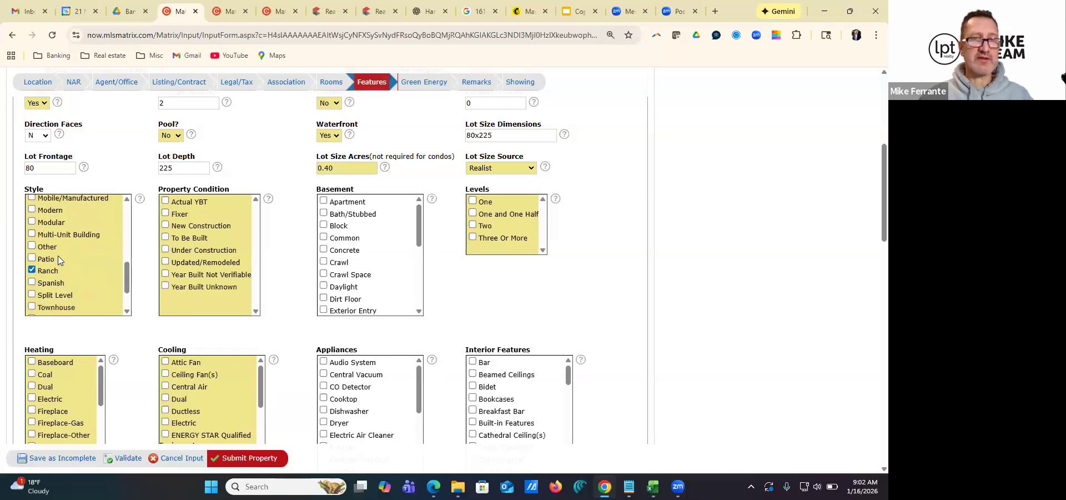
pyautogui.scroll(3, 53, 269)
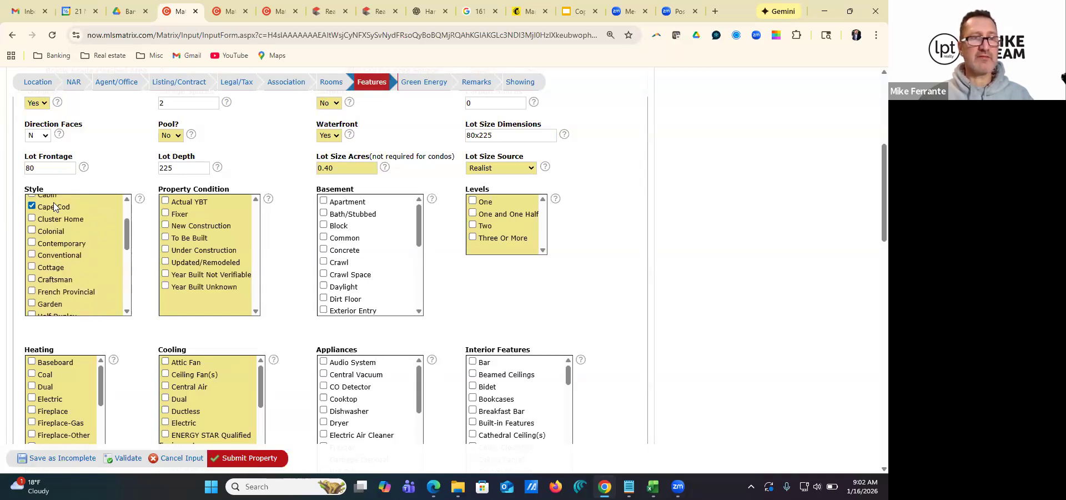
pyautogui.scroll(-2, 56, 272)
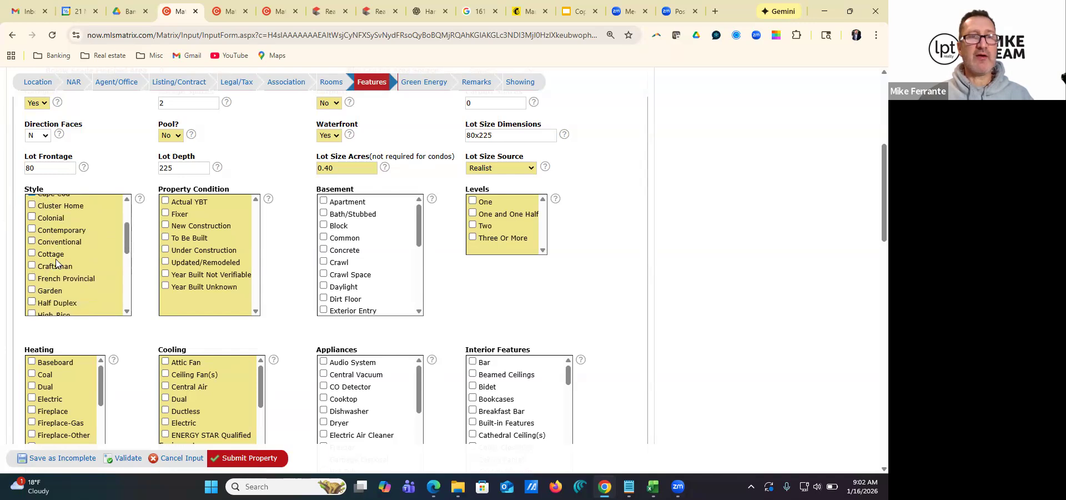
pyautogui.scroll(3, 58, 253)
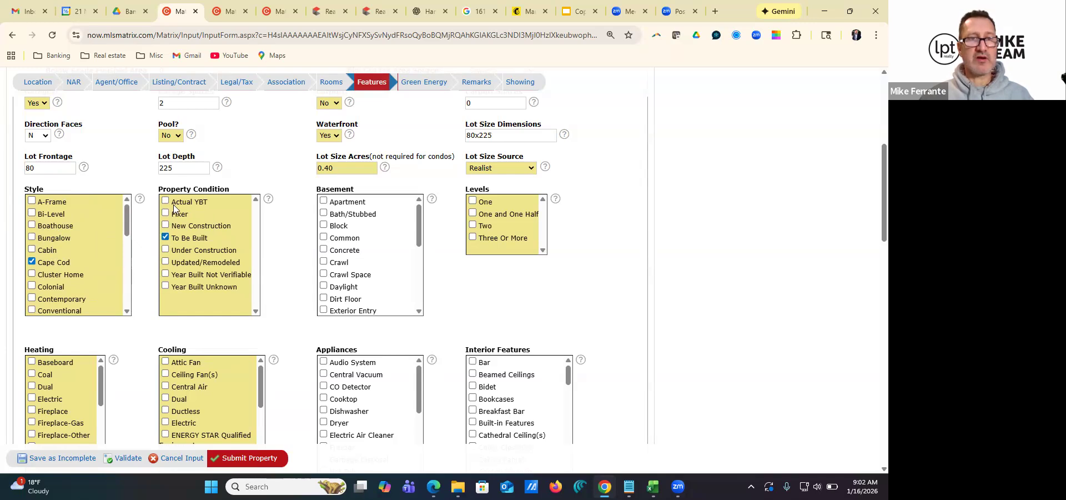
# Select Slab for the basement and mark the levels as One and One and One Half
pyautogui.scroll(-1, 338, 262)
pyautogui.scroll(-2, 337, 262)
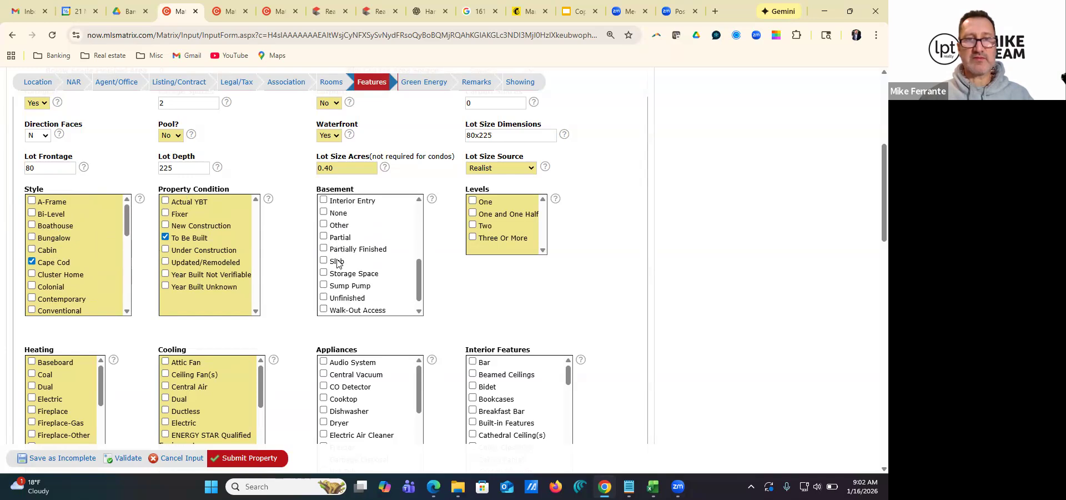
pyautogui.click(324, 249)
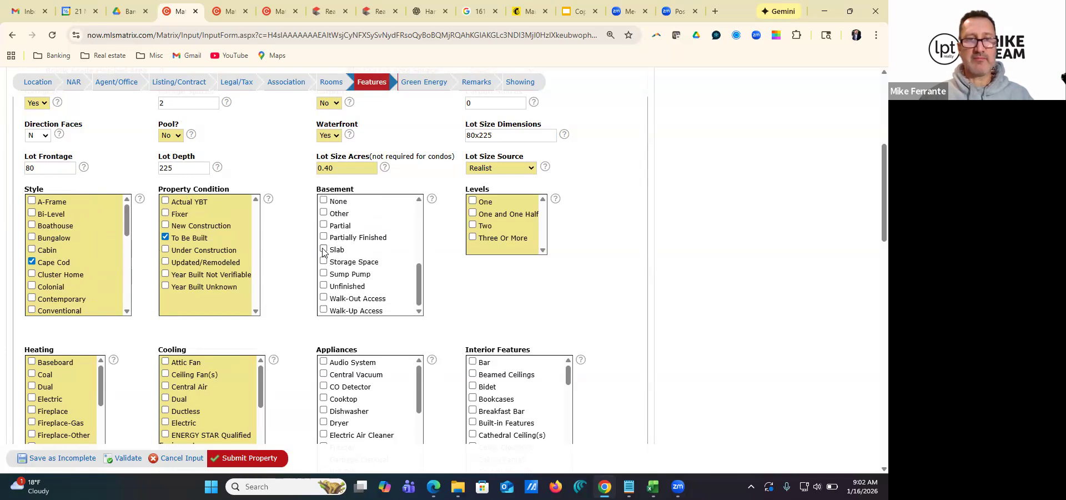
pyautogui.click(473, 200)
pyautogui.click(473, 214)
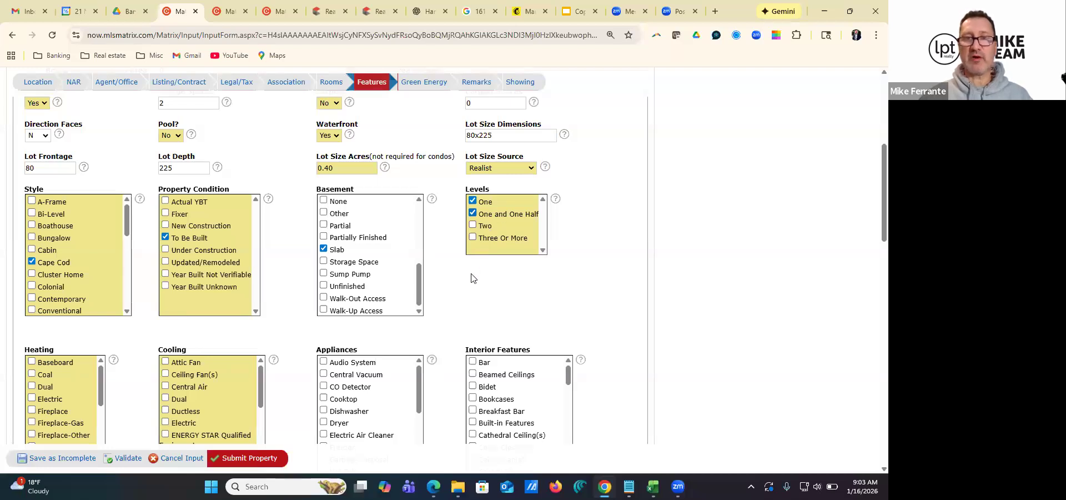
# Select Forced Air and Gas for heating, Central Air for cooling, and Dishwasher under the appliances
pyautogui.scroll(-1, 475, 272)
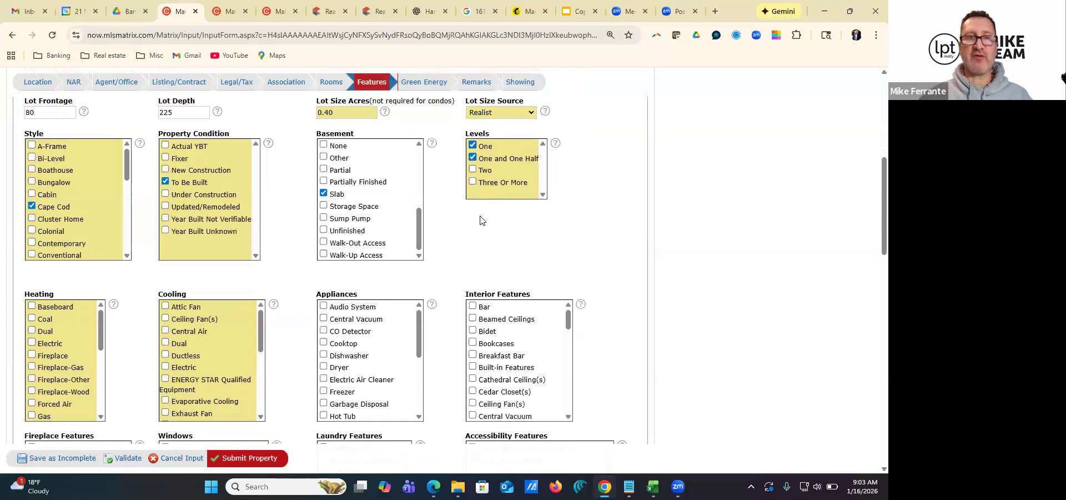
pyautogui.scroll(-2, 481, 221)
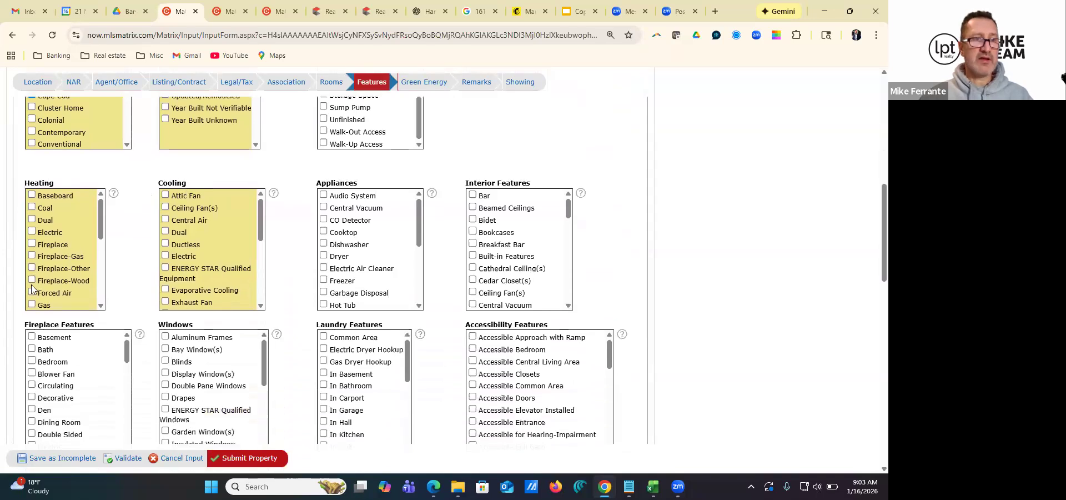
pyautogui.click(32, 292)
pyautogui.click(165, 219)
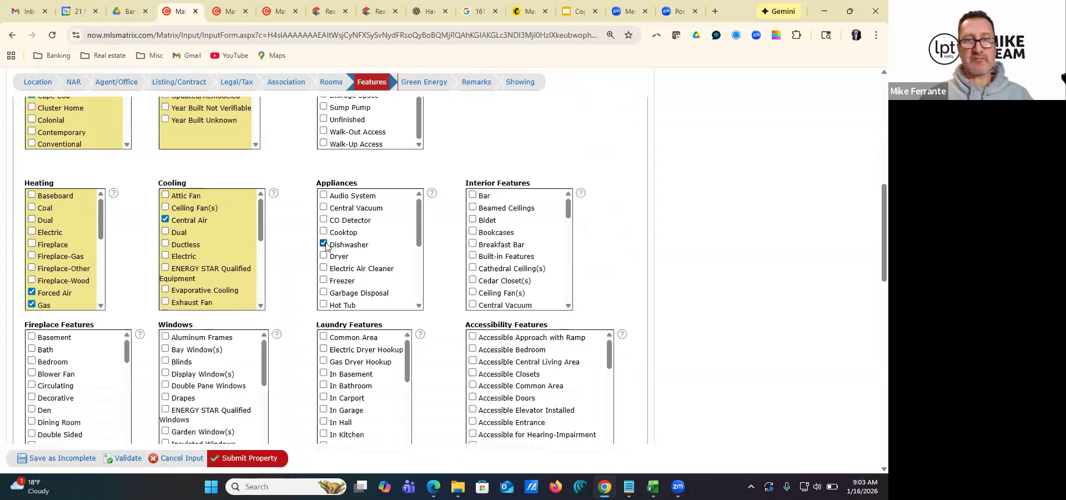
# Add Microwave to the selected appliances and check the rest of the appliance options
pyautogui.scroll(-2, 331, 276)
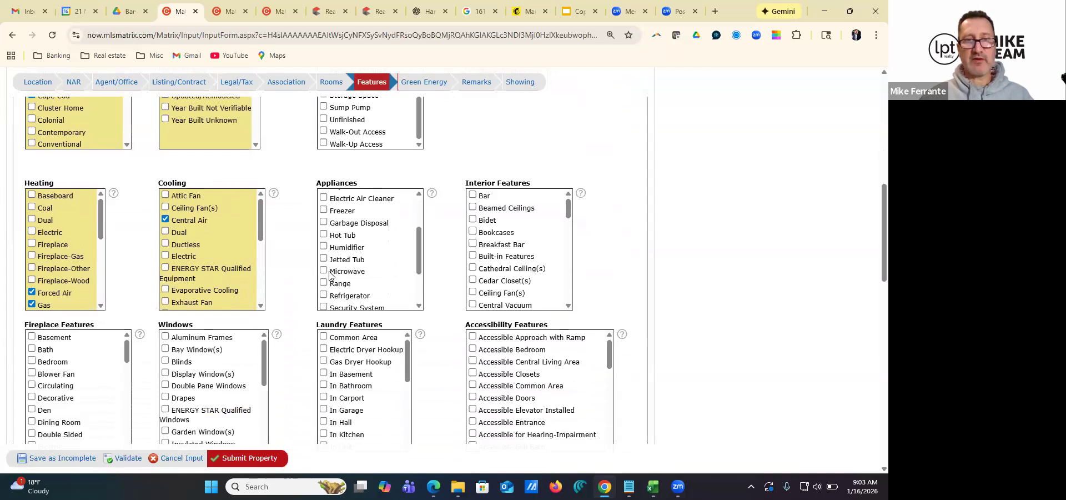
pyautogui.click(324, 230)
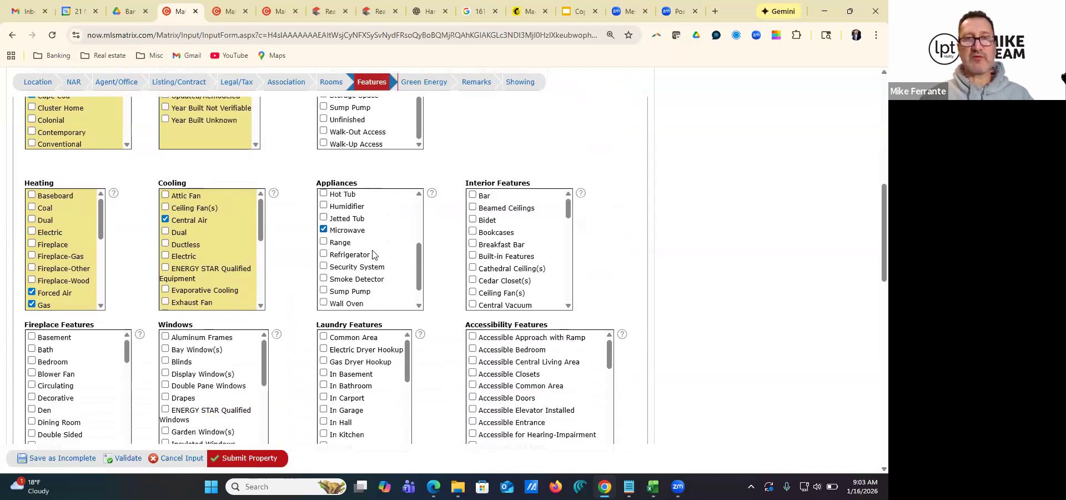
pyautogui.scroll(2, 374, 257)
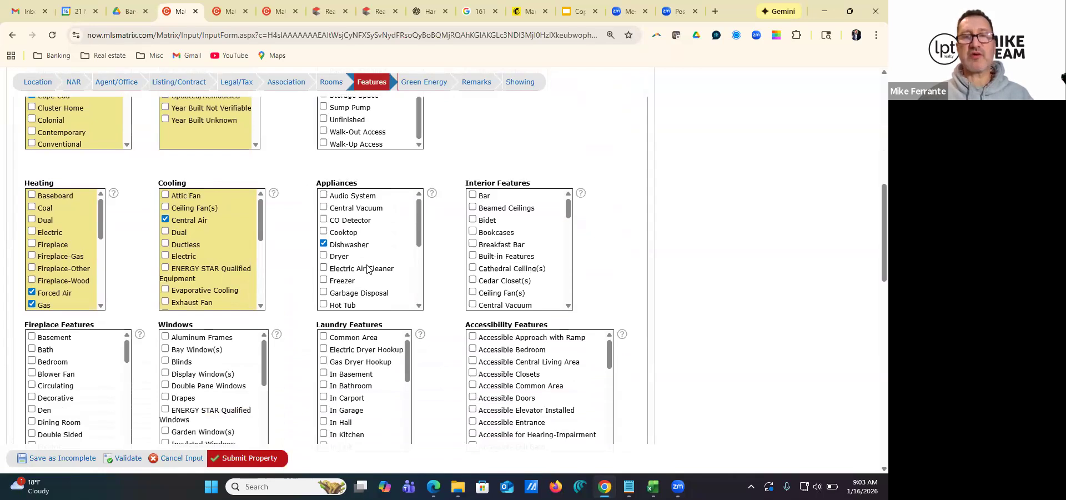
pyautogui.scroll(-1, 373, 261)
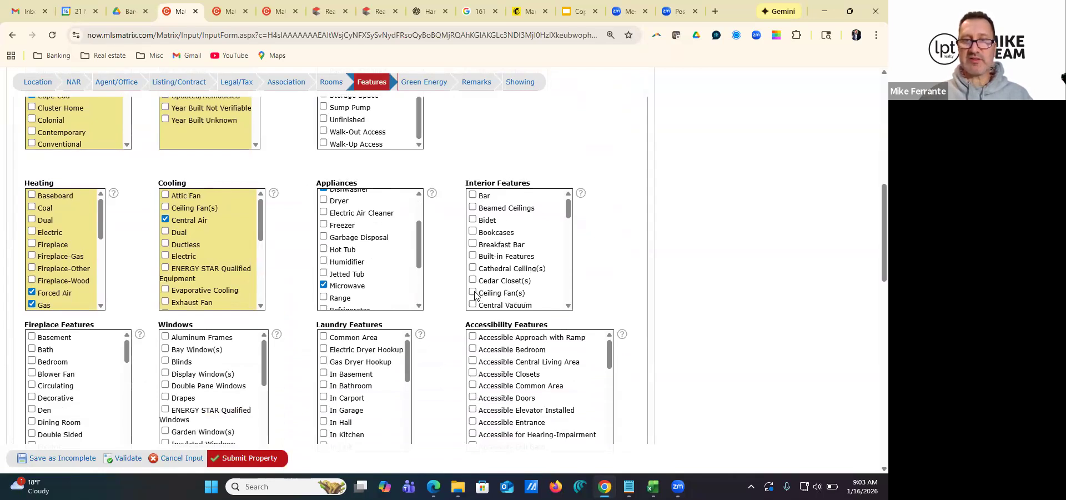
# Select Eat-in Kitchen, Granite Counters, High Ceilings and Kitchen Island as interior features
pyautogui.scroll(-3, 570, 300)
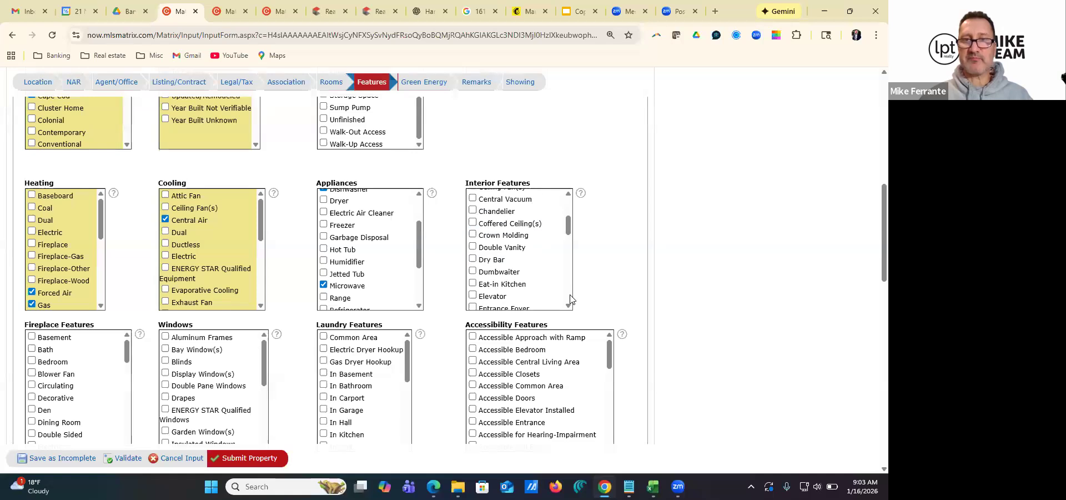
pyautogui.scroll(-3, 570, 300)
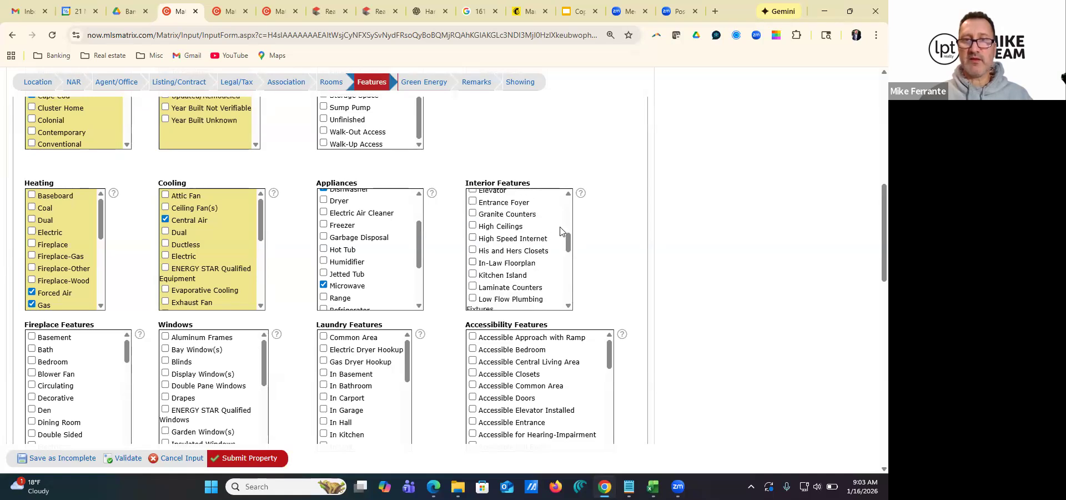
pyautogui.scroll(3, 567, 227)
pyautogui.click(473, 283)
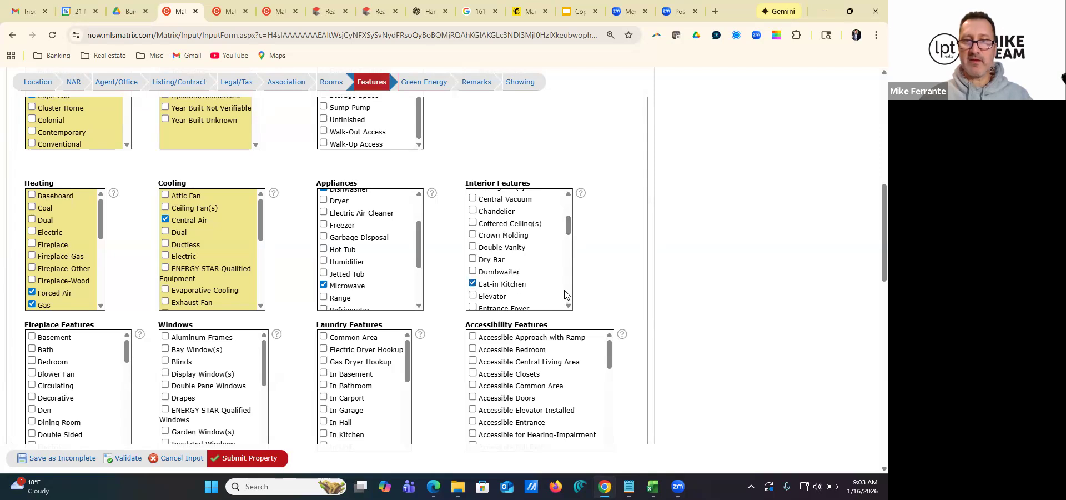
pyautogui.scroll(-3, 569, 294)
pyautogui.click(473, 213)
pyautogui.click(473, 226)
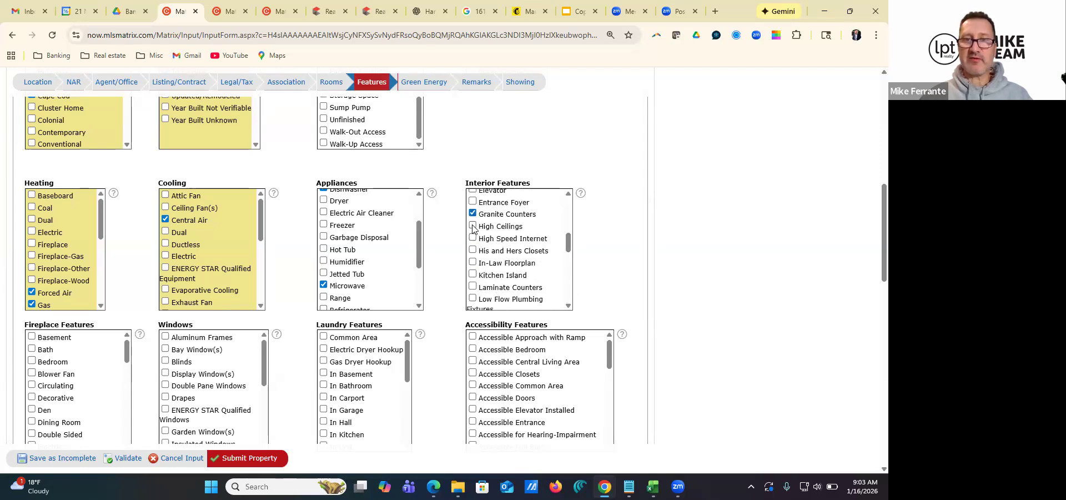
pyautogui.click(473, 275)
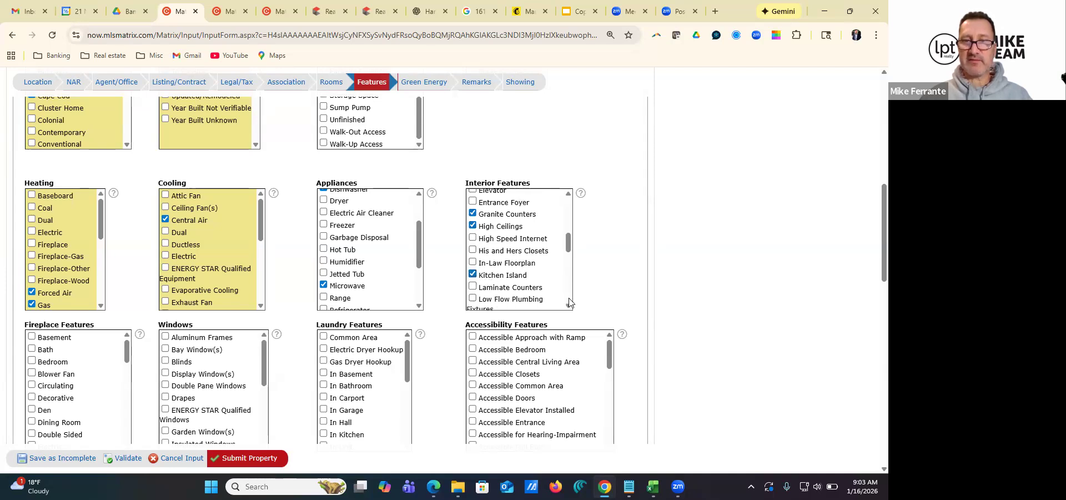
# Add Vaulted Ceiling(s) and two further interior features listed between Low Flow Plumbing Fixtures and See Remarks
pyautogui.scroll(-3, 569, 302)
pyautogui.click(473, 238)
pyautogui.click(472, 276)
pyautogui.scroll(-3, 568, 302)
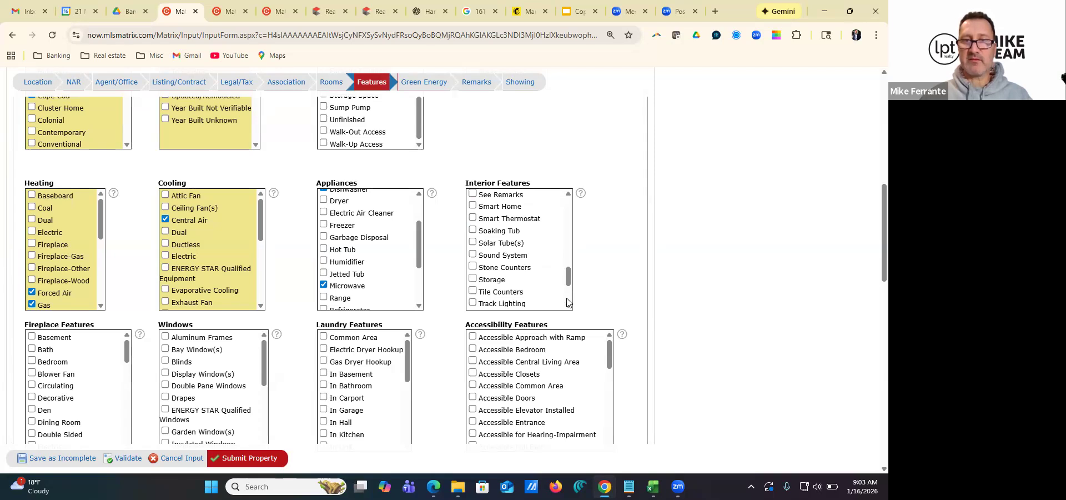
pyautogui.scroll(-3, 569, 300)
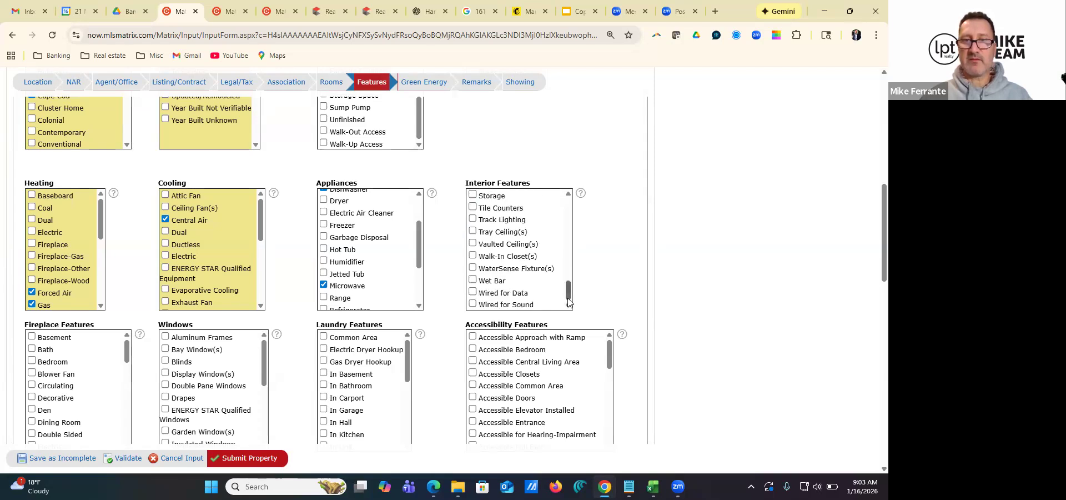
pyautogui.click(473, 243)
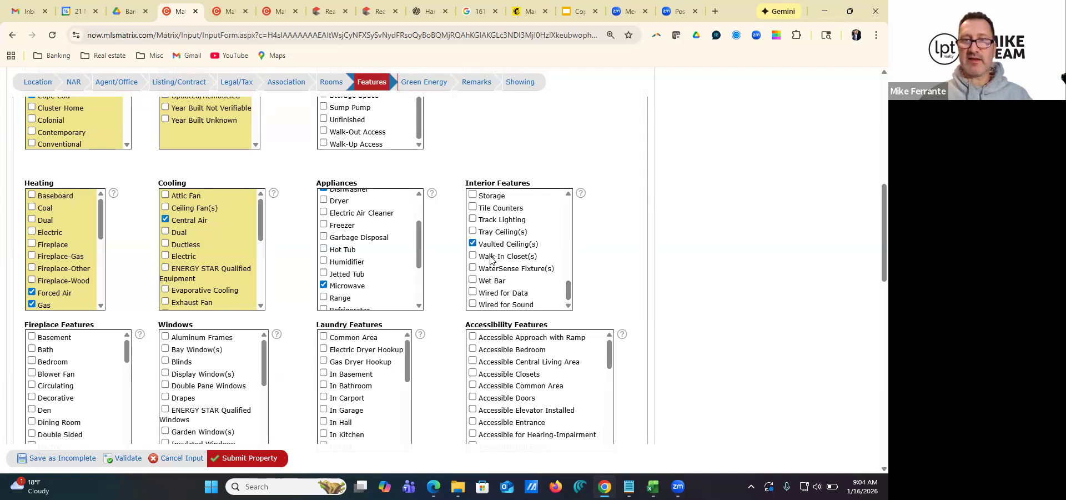
# Set the fireplace features to None
pyautogui.scroll(-1, 154, 317)
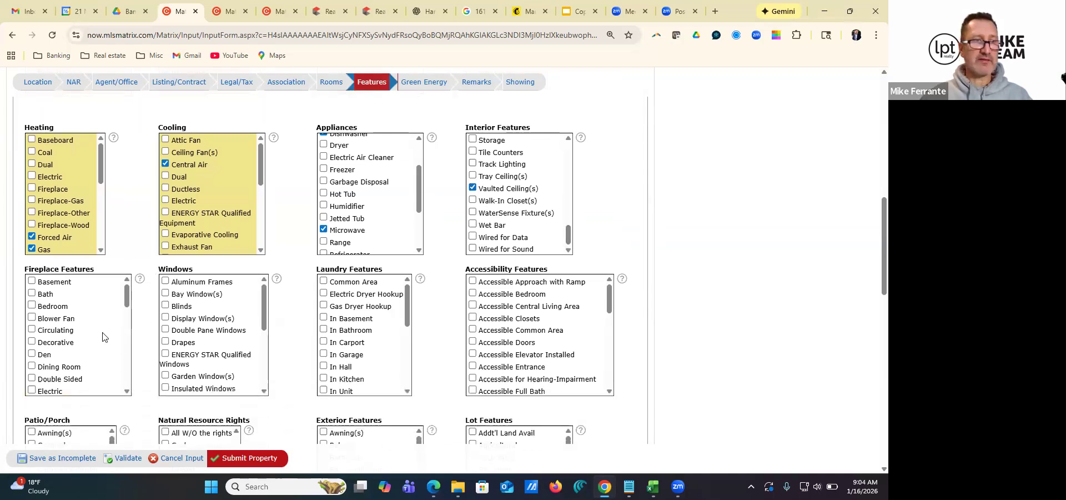
pyautogui.scroll(-2, 47, 358)
pyautogui.scroll(-4, 48, 359)
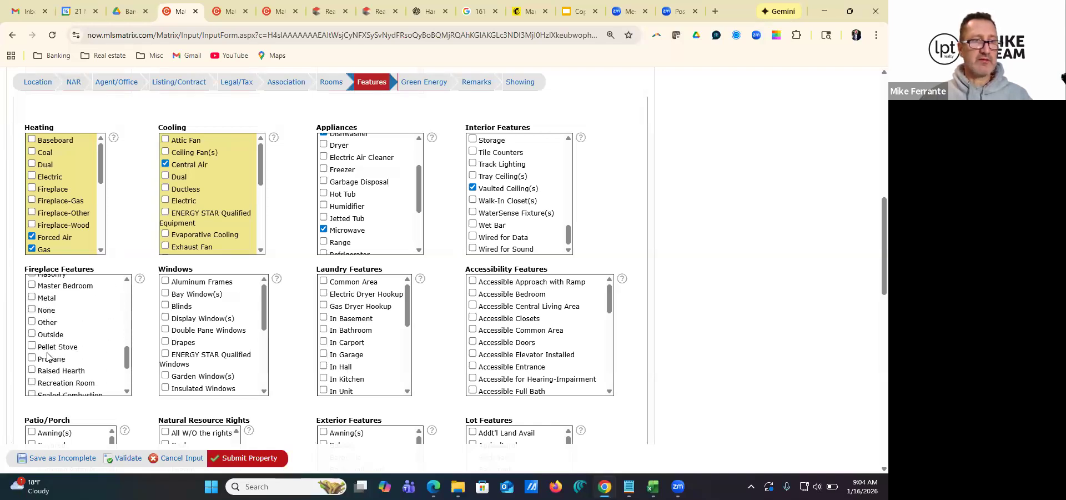
pyautogui.click(32, 310)
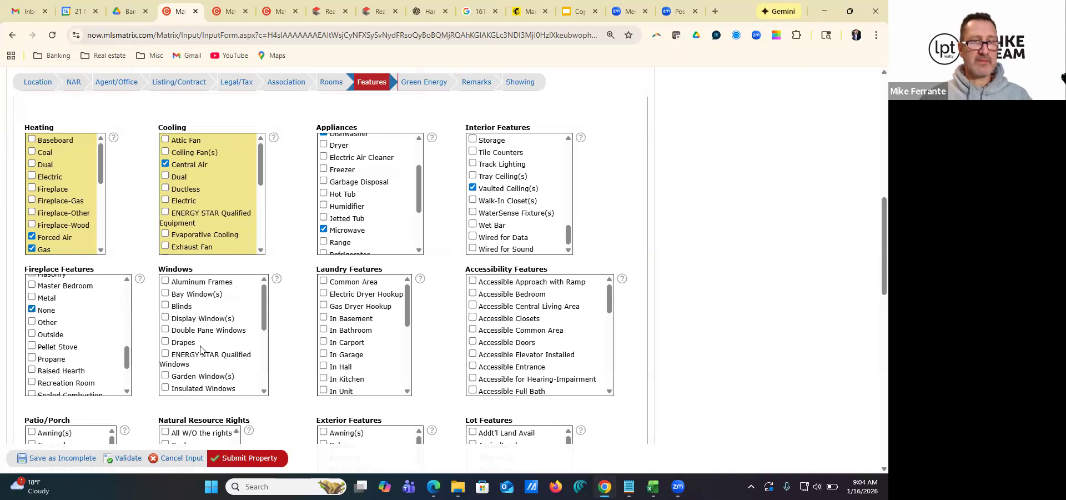
# Check the window options, then select Laundry Room and Main Level as laundry features
pyautogui.scroll(-4, 198, 341)
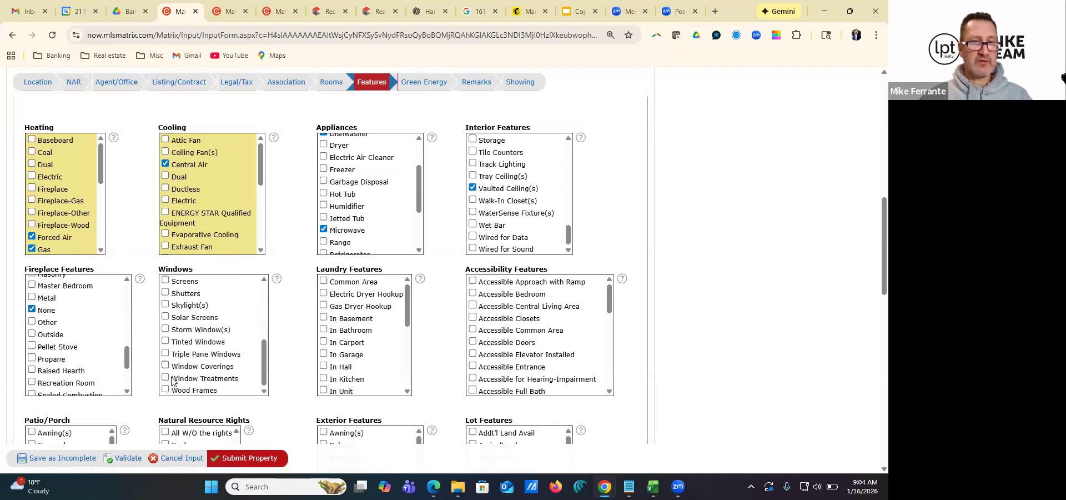
pyautogui.scroll(5, 207, 355)
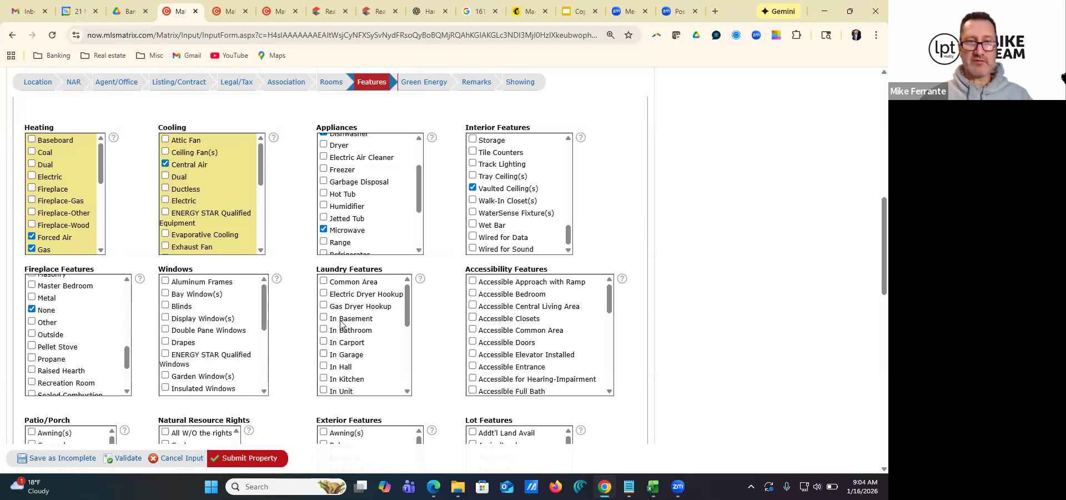
pyautogui.scroll(-2, 351, 362)
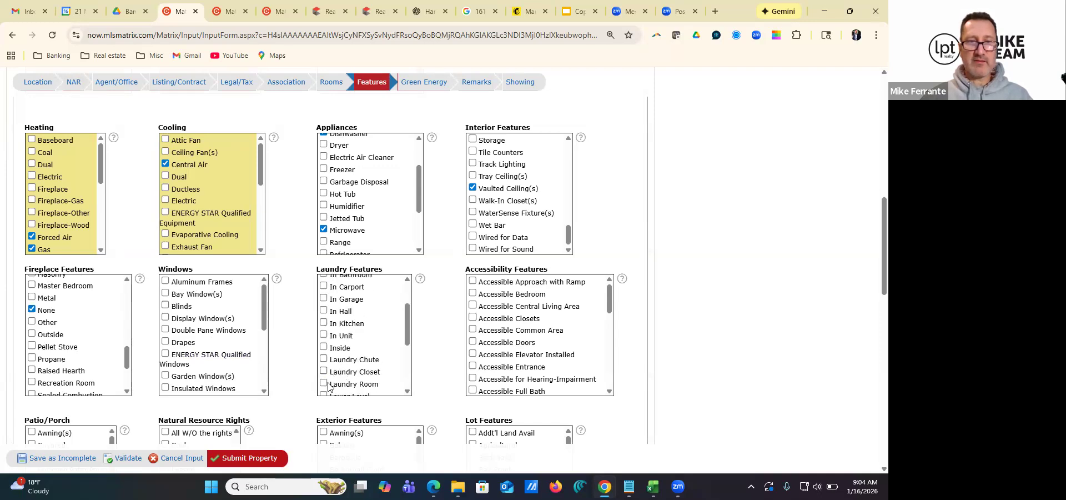
pyautogui.scroll(3, 346, 359)
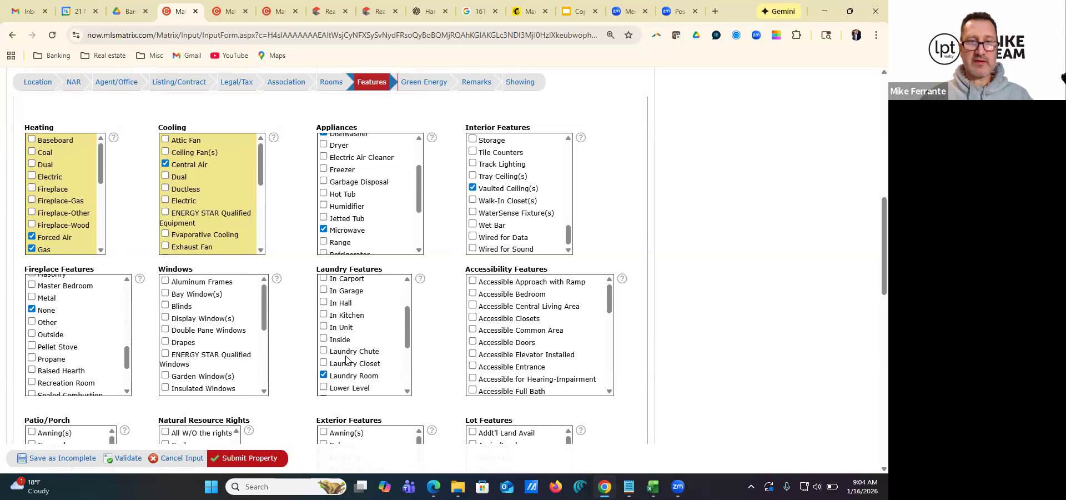
pyautogui.scroll(1, 346, 358)
pyautogui.scroll(-3, 388, 364)
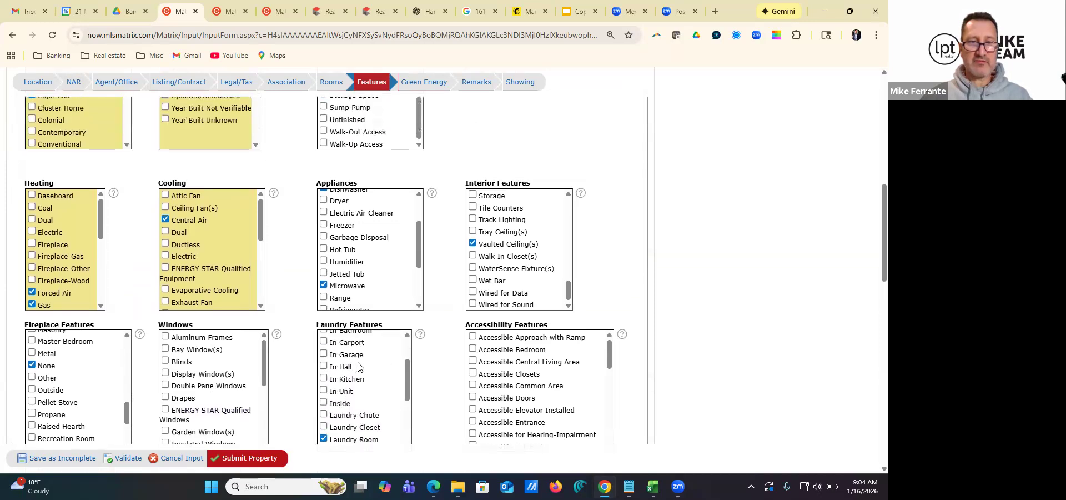
pyautogui.click(323, 409)
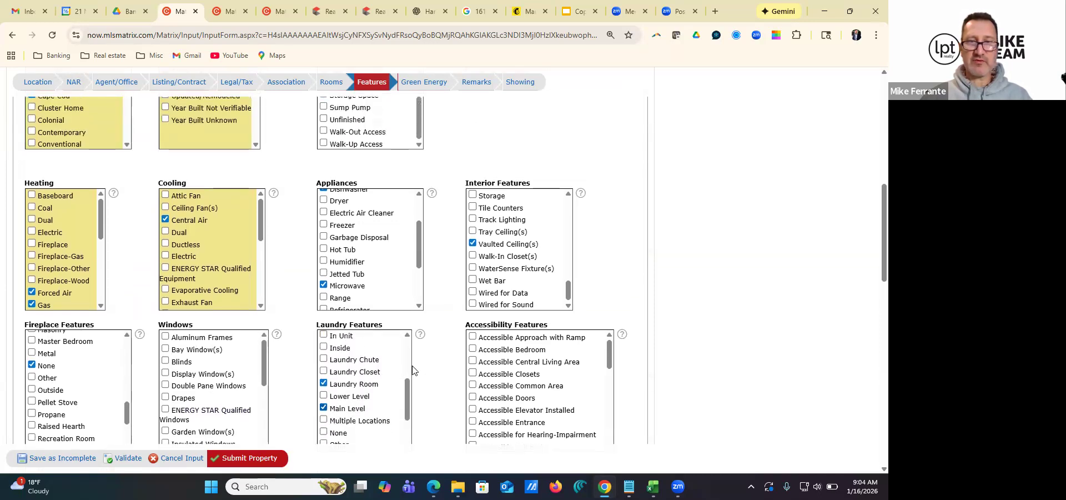
# Select Patio and Porch as the patio/porch features
pyautogui.scroll(-3, 438, 333)
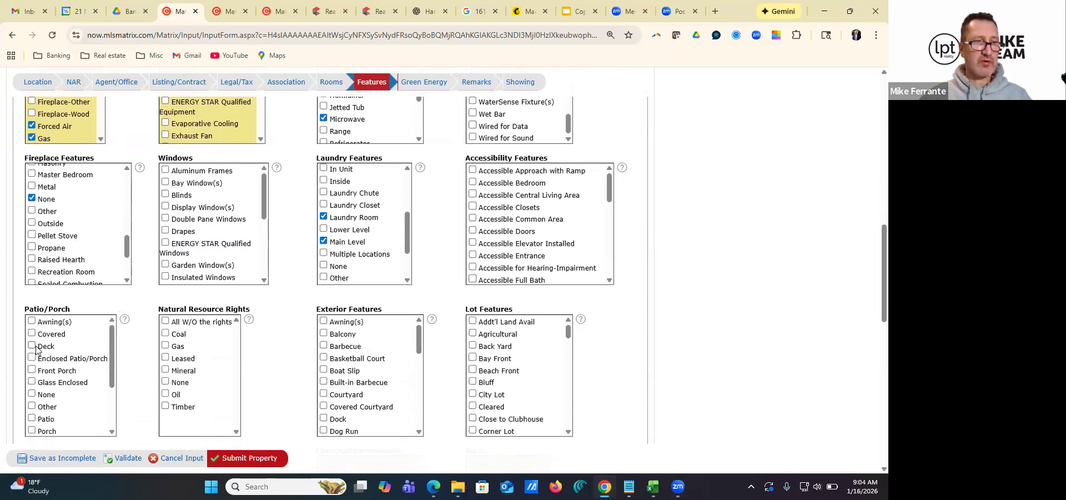
pyautogui.click(33, 420)
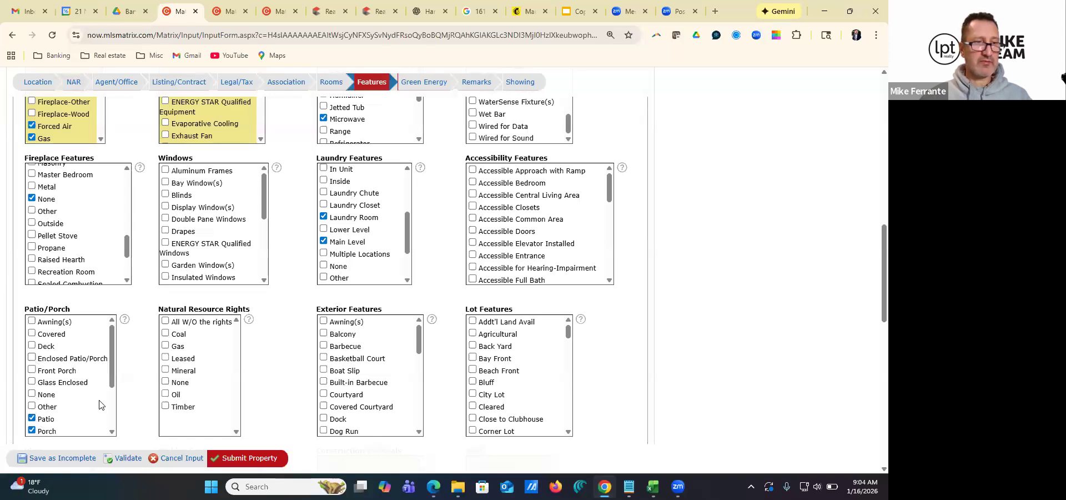
pyautogui.scroll(-1, 138, 393)
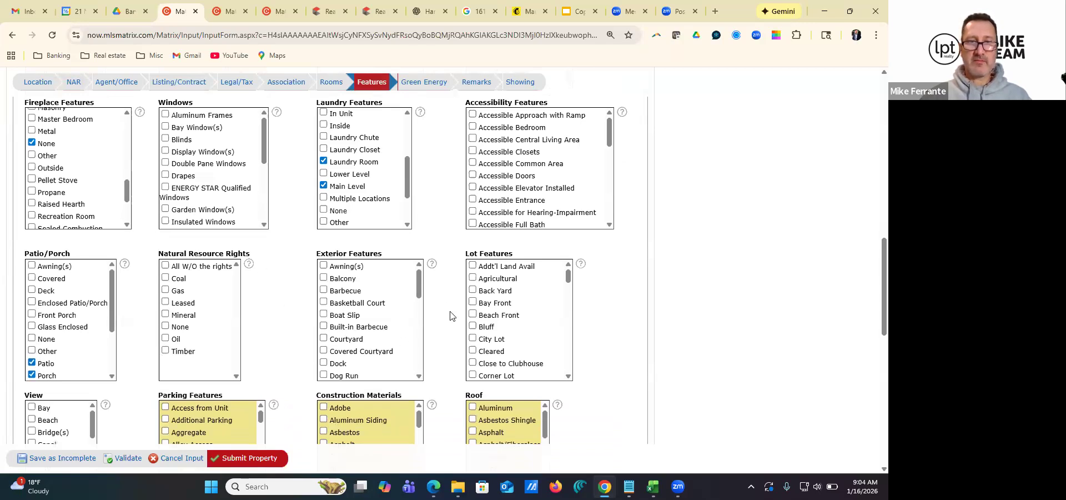
# Select Water and Creek/Stream as the property's views
pyautogui.scroll(-4, 448, 321)
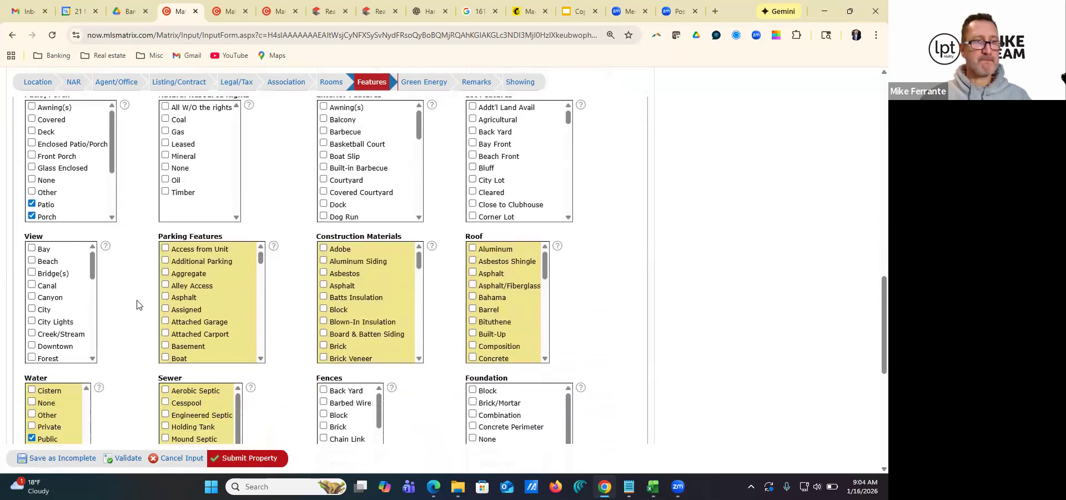
pyautogui.scroll(-5, 64, 258)
pyautogui.click(41, 295)
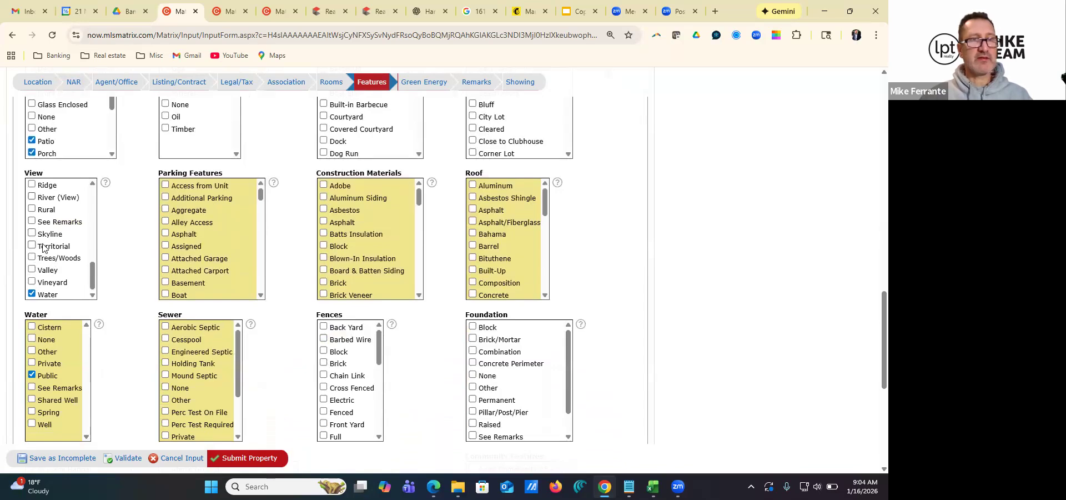
pyautogui.scroll(1, 62, 236)
pyautogui.scroll(5, 62, 236)
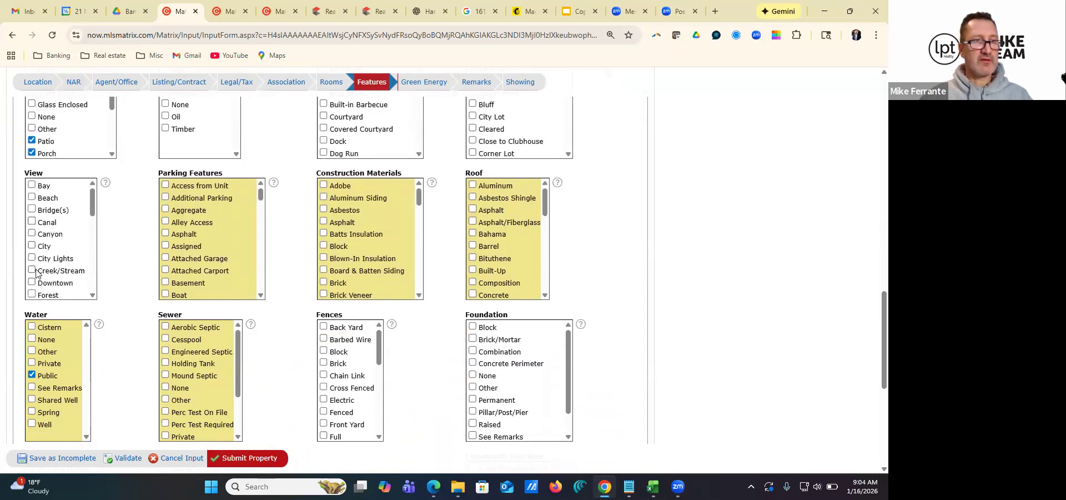
pyautogui.click(33, 271)
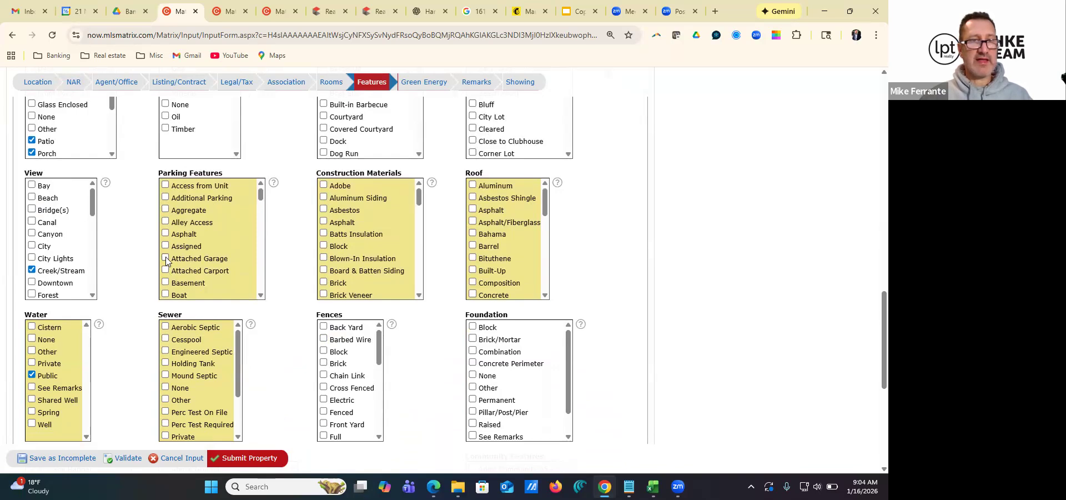
# Select Driveway as a parking feature and Vinyl Siding as the construction material
pyautogui.scroll(-2, 178, 253)
pyautogui.scroll(-2, 178, 254)
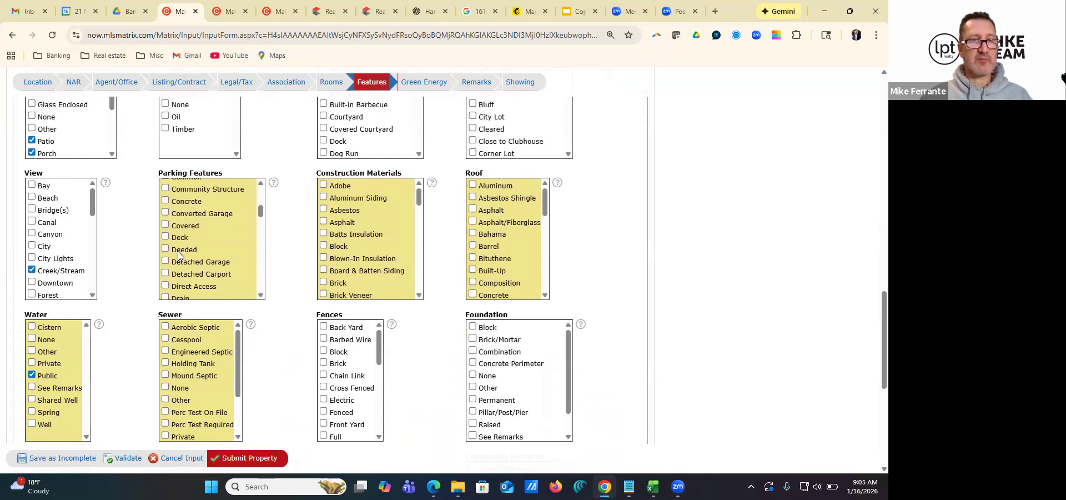
pyautogui.click(166, 269)
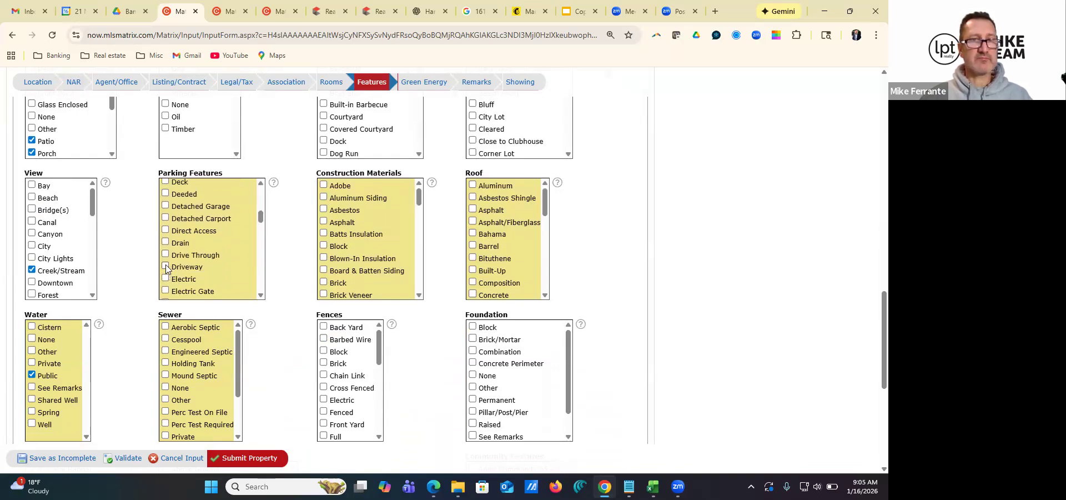
pyautogui.scroll(-8, 340, 247)
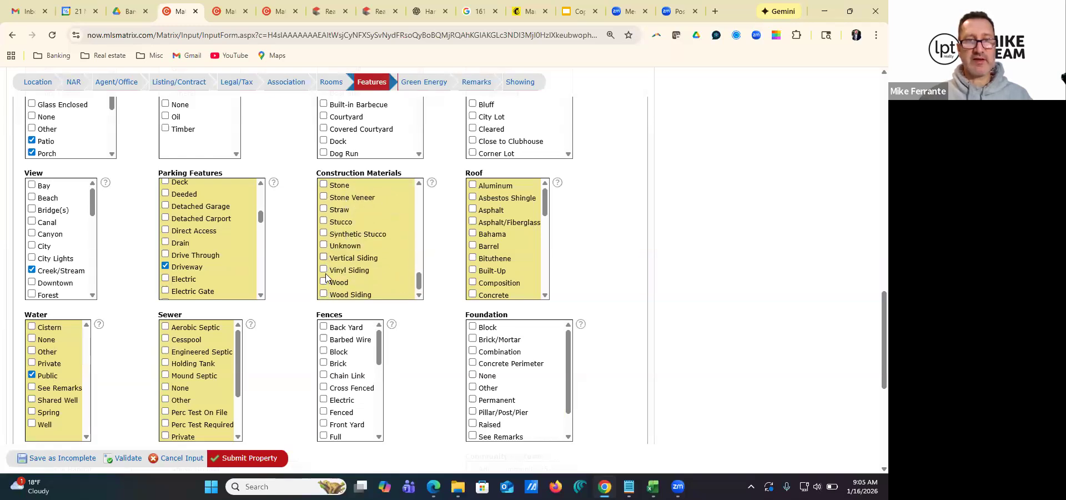
pyautogui.click(324, 270)
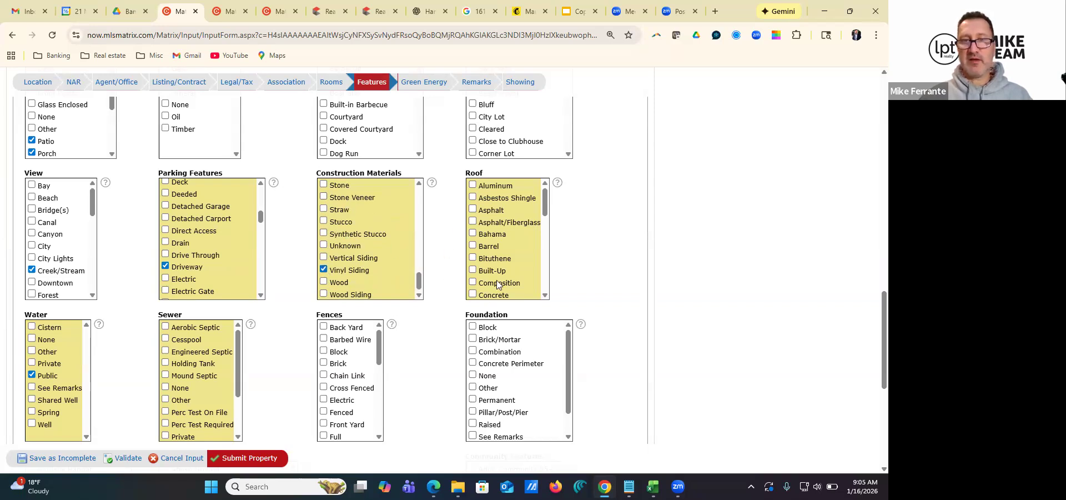
# Select the roof type and set the sewer to Public
pyautogui.scroll(-4, 511, 262)
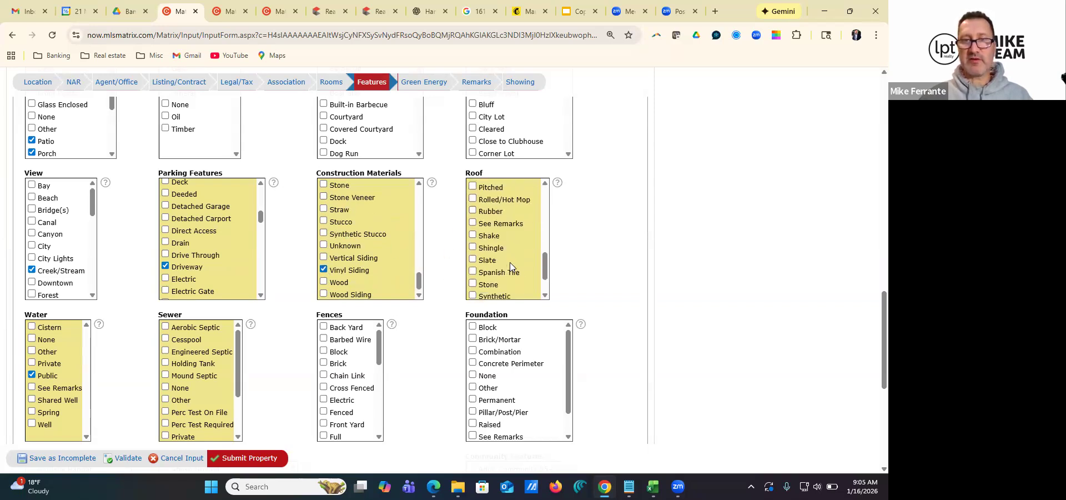
pyautogui.scroll(1, 510, 262)
pyautogui.click(472, 194)
pyautogui.scroll(-2, 129, 255)
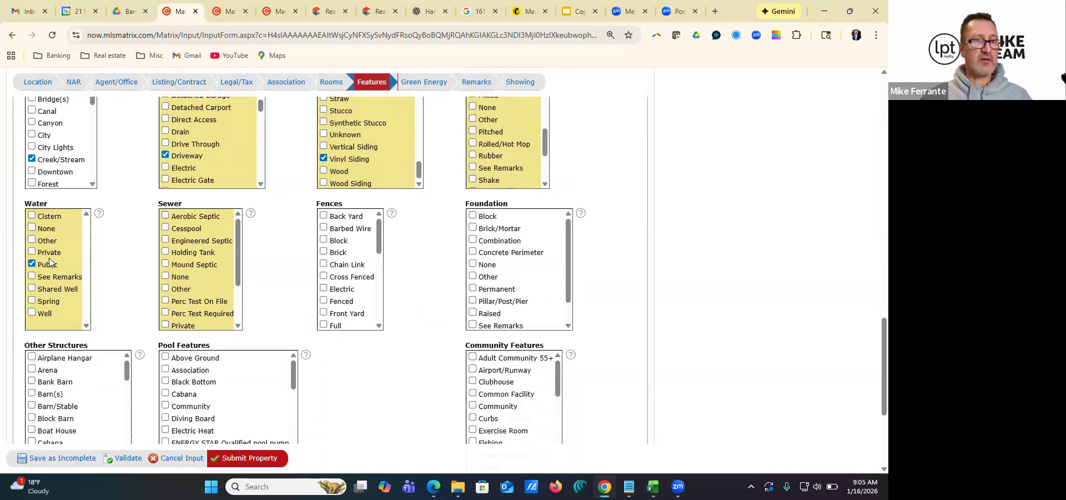
pyautogui.scroll(-2, 199, 269)
pyautogui.click(165, 276)
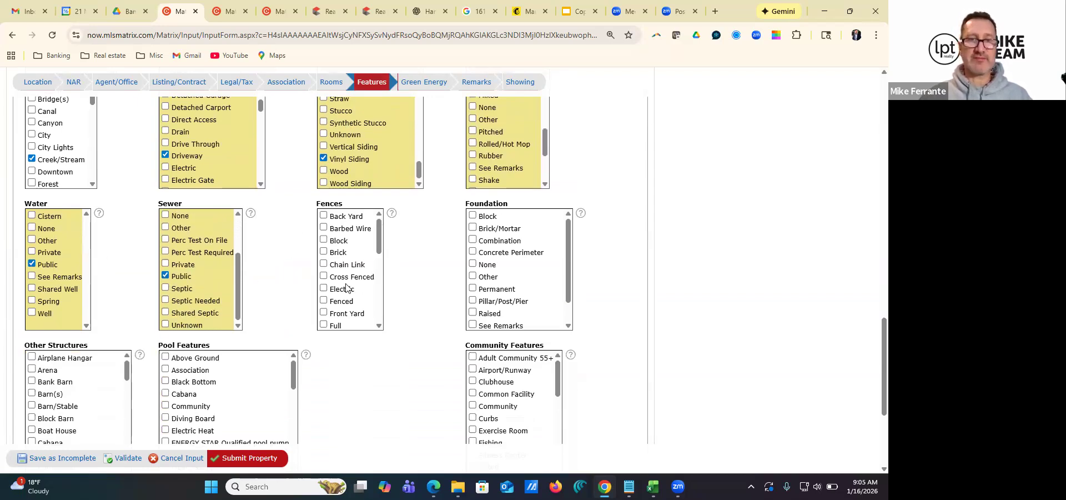
# Select Concrete Perimeter and Slab as the foundation types
pyautogui.scroll(-2, 525, 282)
pyautogui.scroll(2, 525, 282)
pyautogui.click(473, 254)
pyautogui.scroll(-1, 508, 298)
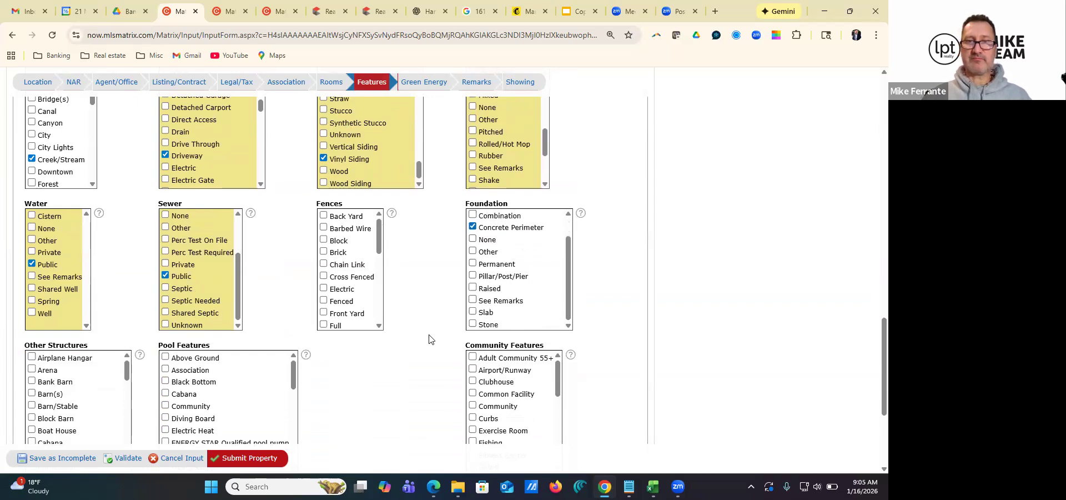
pyautogui.scroll(-1, 422, 327)
pyautogui.click(474, 257)
# Select Medical Service, Park, Playground, Restaurant and Shopping/Mall as community features
pyautogui.scroll(-2, 409, 322)
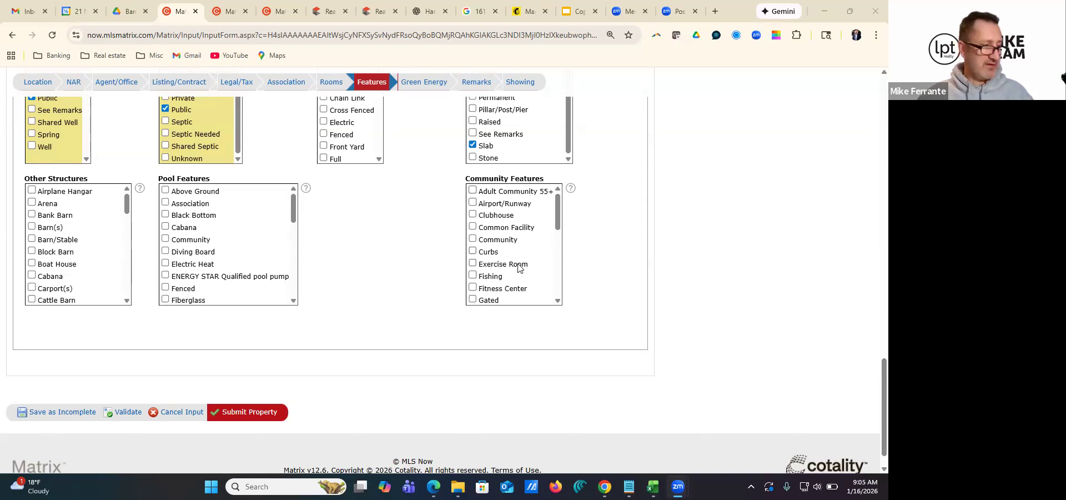
pyautogui.scroll(-1, 514, 276)
pyautogui.scroll(-1, 503, 261)
pyautogui.click(473, 249)
pyautogui.scroll(-1, 478, 256)
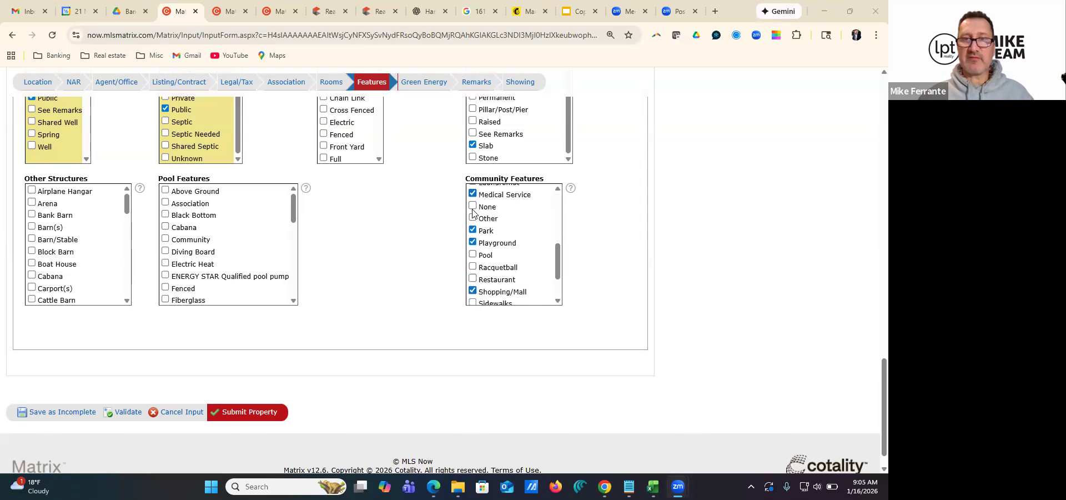
pyautogui.click(473, 279)
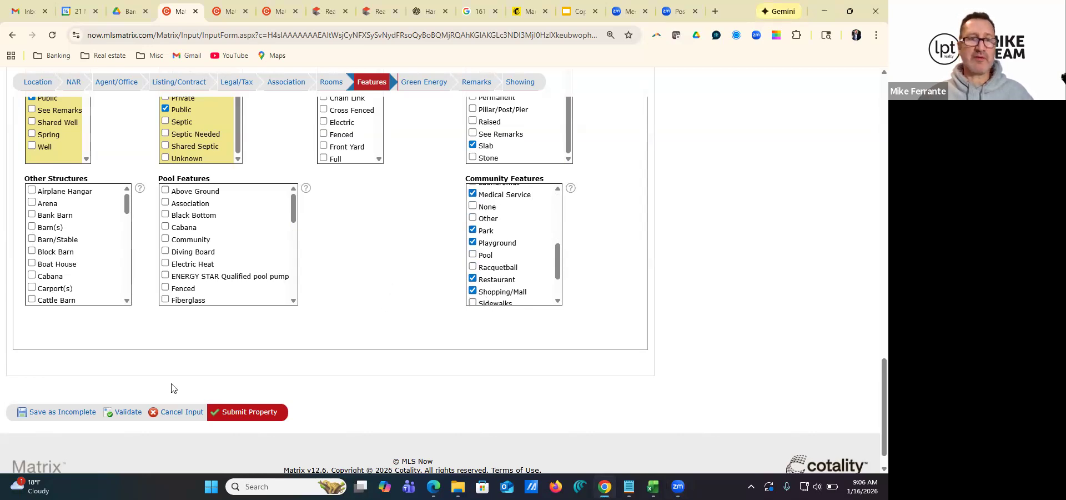
# Save the listing as incomplete and reopen it for editing to review the Green Energy options
pyautogui.click(58, 414)
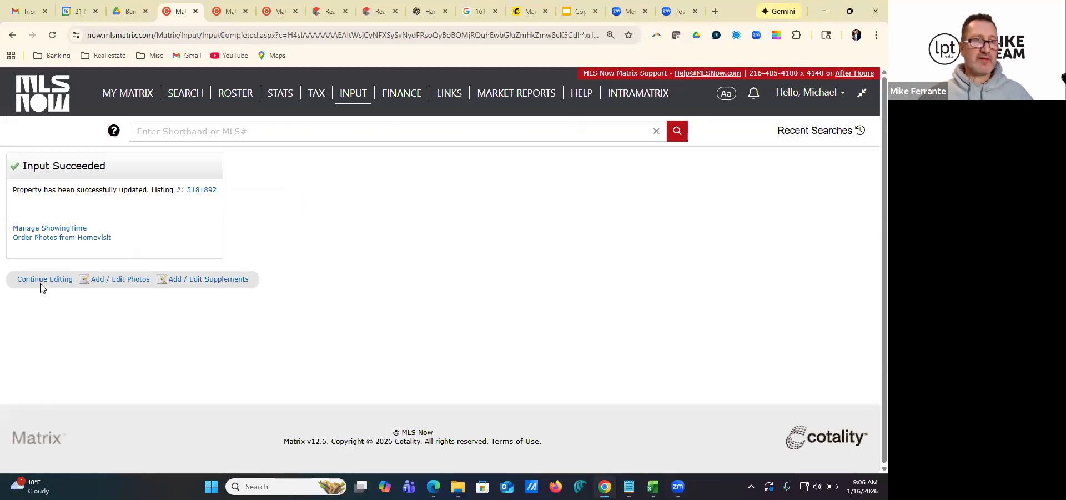
pyautogui.doubleClick(44, 281)
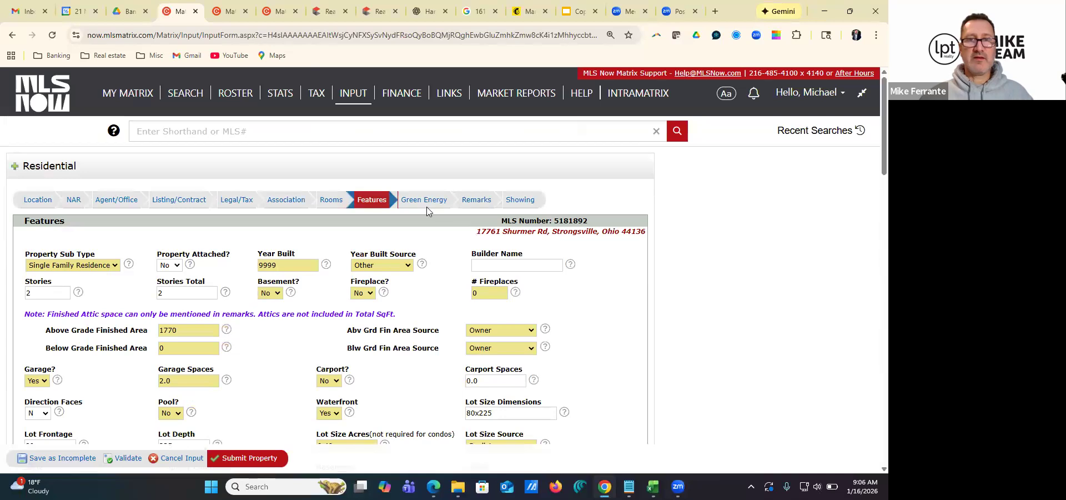
pyautogui.click(425, 211)
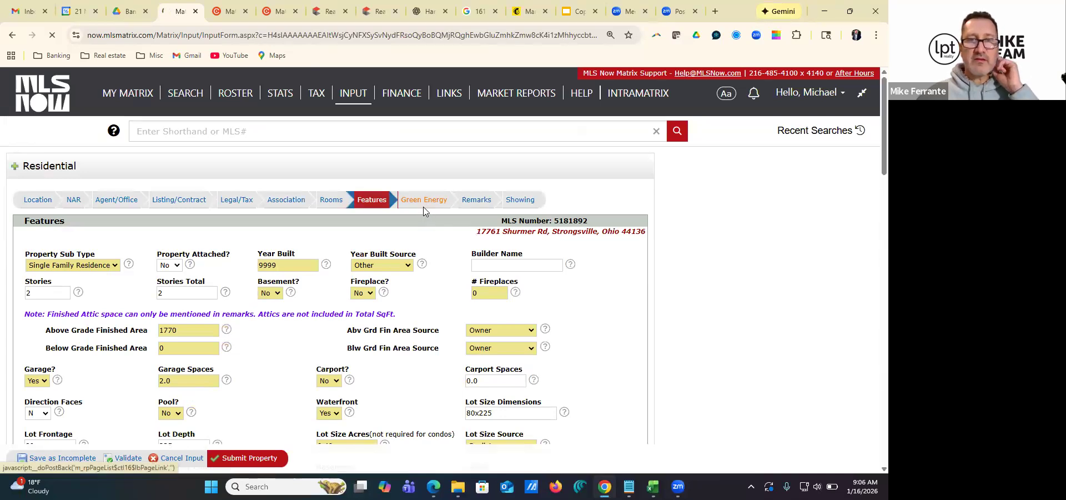
pyautogui.scroll(-3, 160, 264)
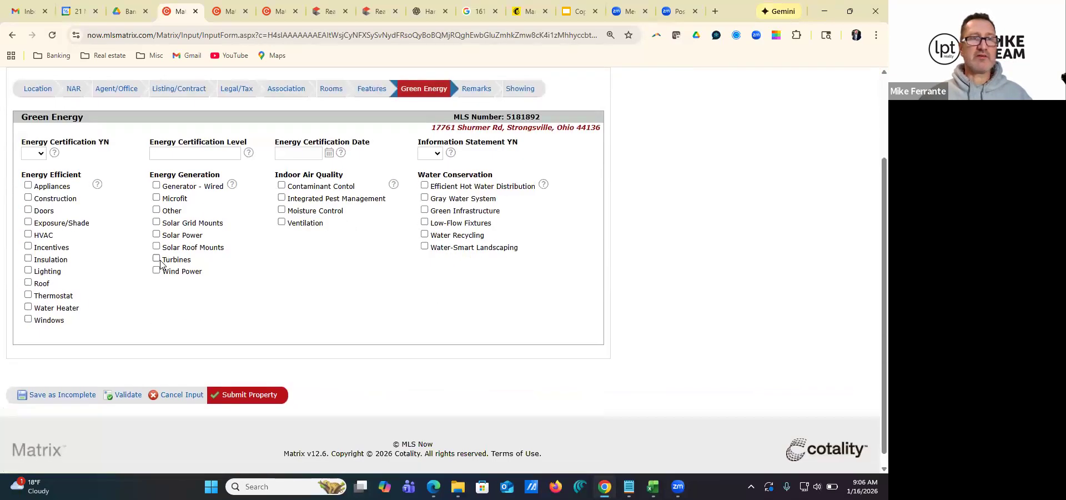
pyautogui.scroll(3, 160, 264)
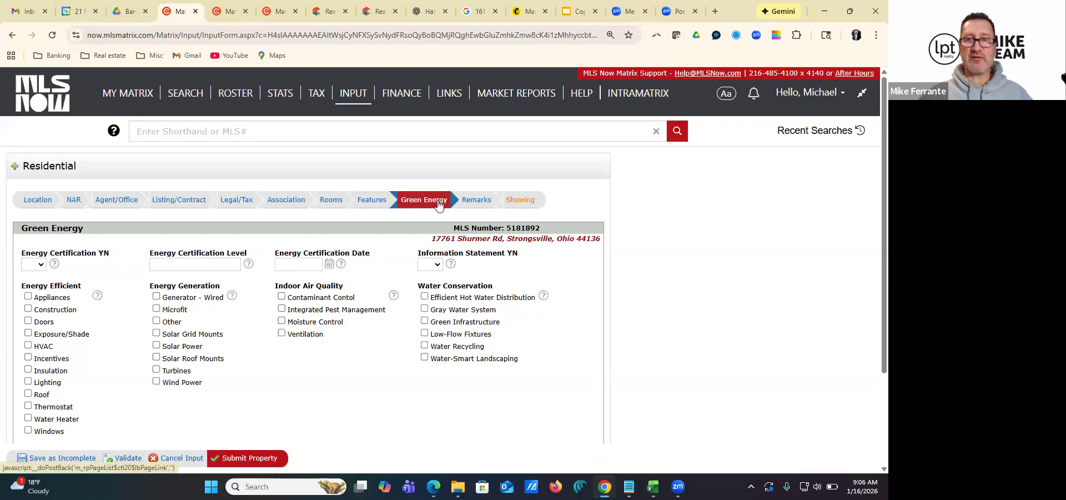
# In the Showing section, set the contact type to Listing Agent and enter the remarks "Notify agent and walk lot with caution"
pyautogui.click(522, 202)
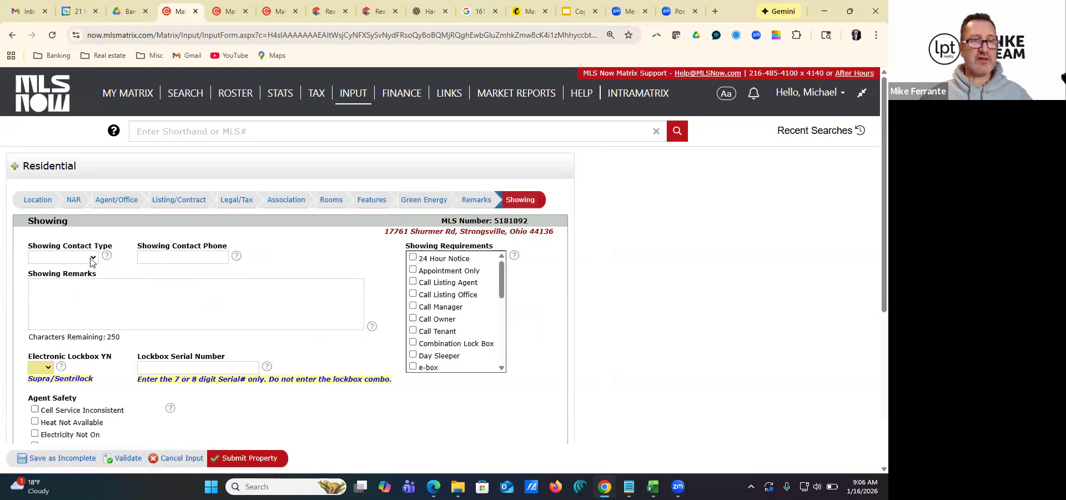
pyautogui.click(91, 257)
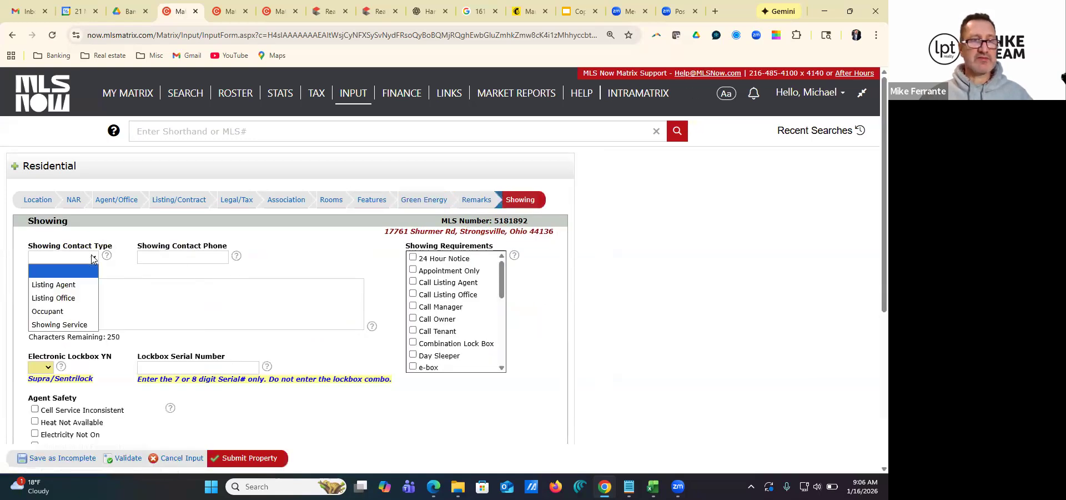
pyautogui.click(66, 283)
pyautogui.click(88, 285)
pyautogui.write('Notify agent and walk lot with caution')
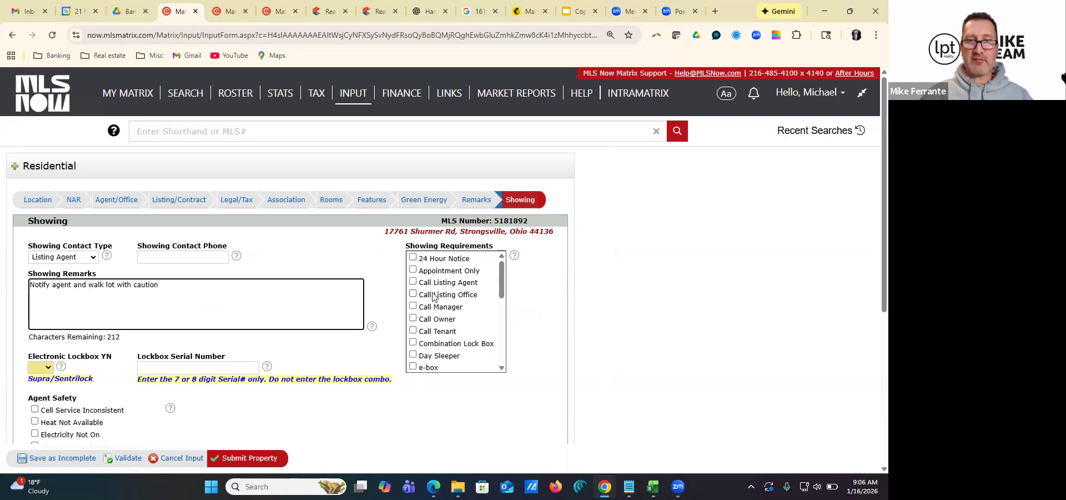
# Select Call Listing Agent as a showing requirement and check the remaining requirement options
pyautogui.click(413, 281)
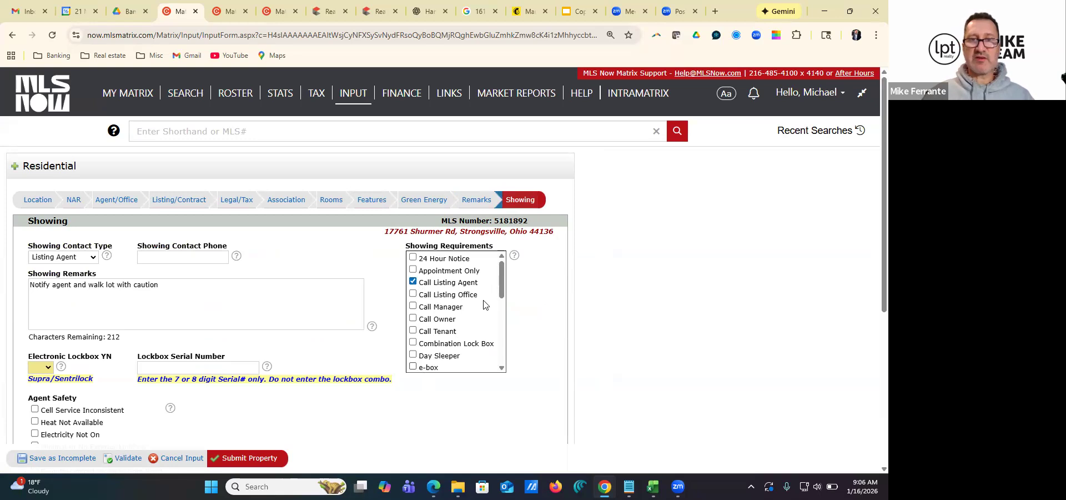
pyautogui.scroll(-8, 442, 344)
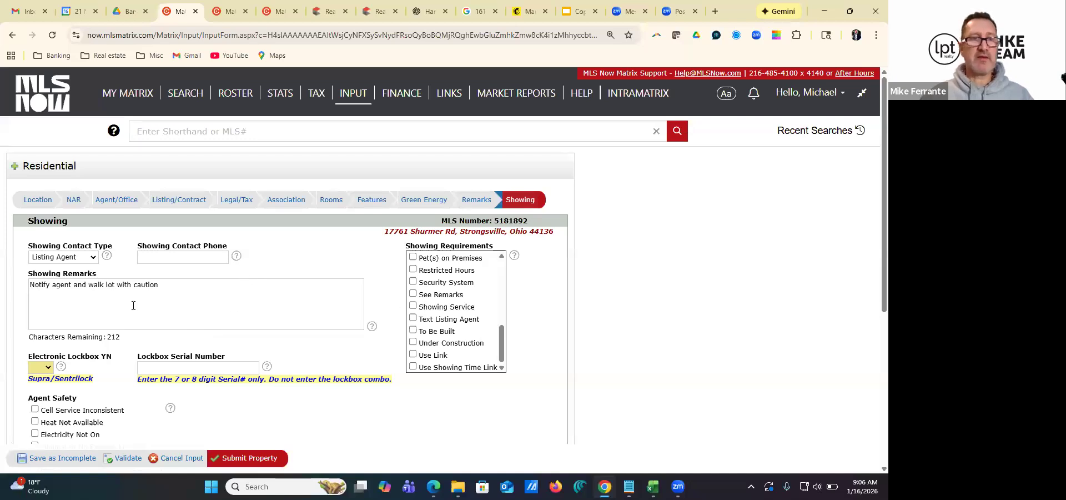
pyautogui.scroll(-1, 278, 290)
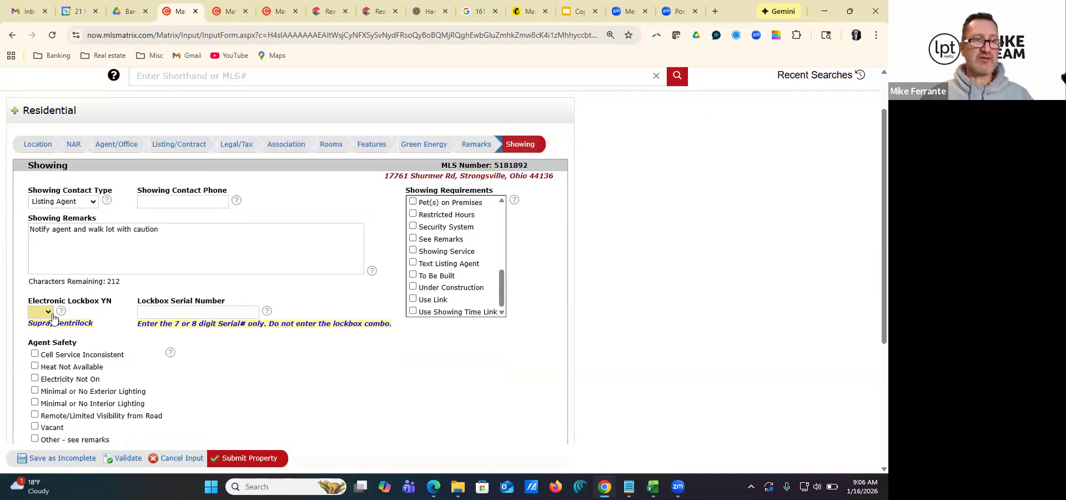
# Set Electronic Lockbox to No, flag the property as Vacant under Agent Safety, and review the public portal distribution settings
pyautogui.click(47, 314)
pyautogui.click(36, 346)
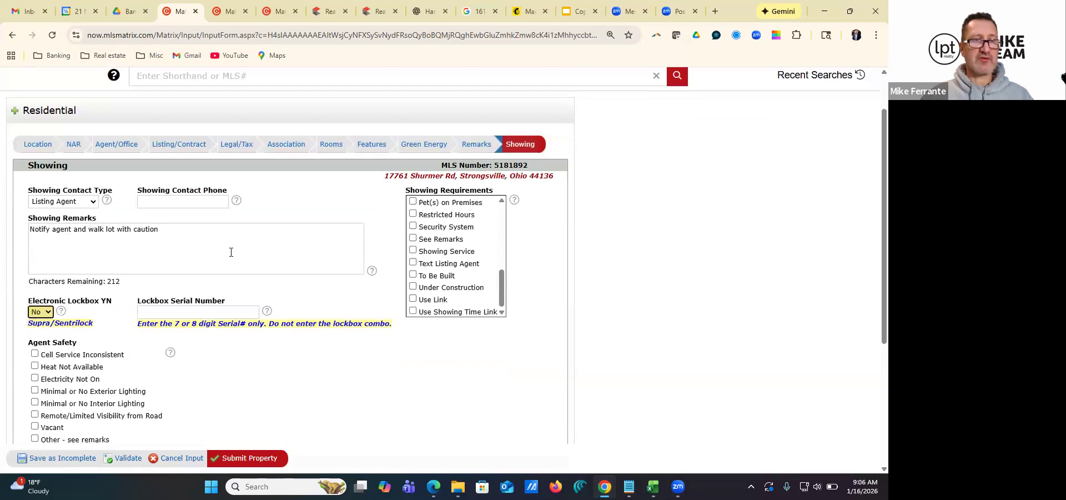
pyautogui.scroll(-2, 89, 293)
pyautogui.click(34, 315)
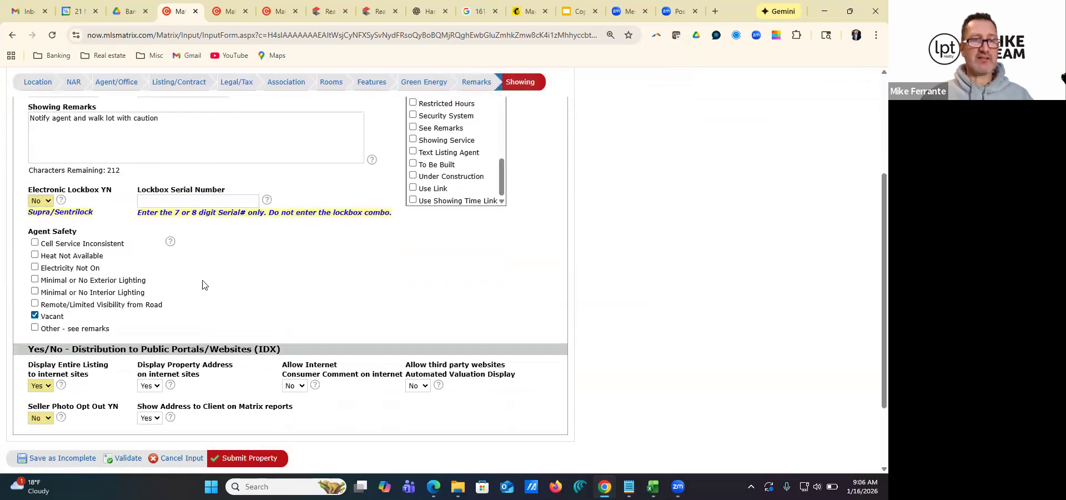
pyautogui.scroll(-1, 83, 262)
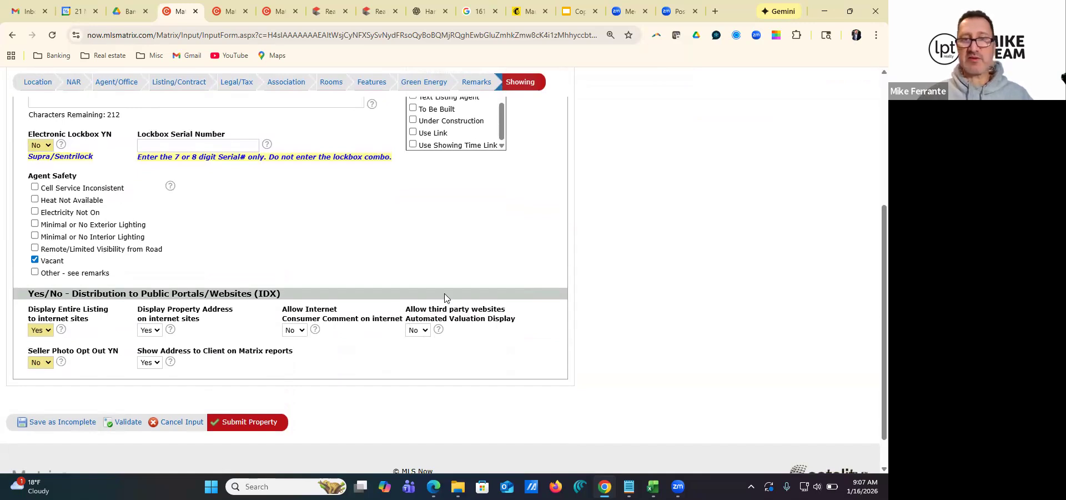
pyautogui.scroll(5, 383, 306)
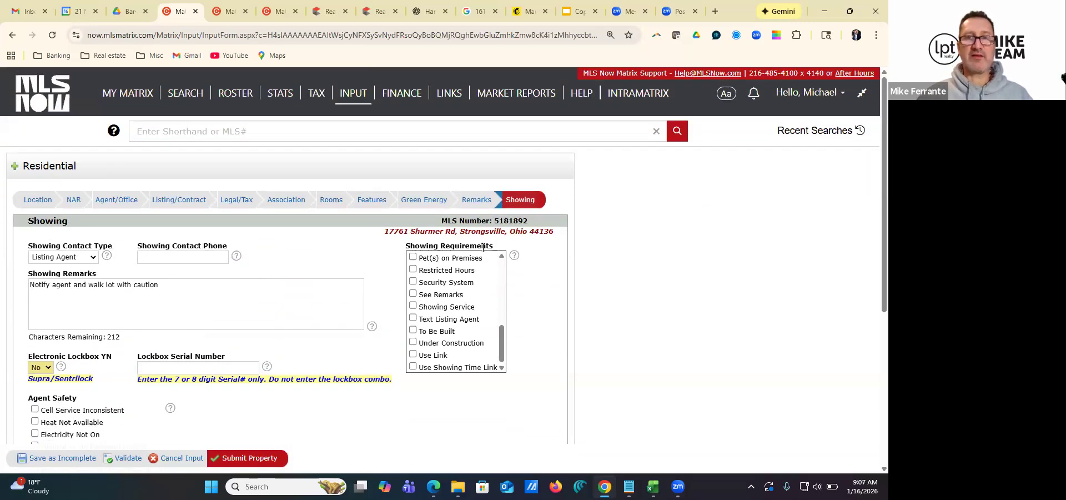
# Open the listing's Remarks section and begin the Directions with the word "Between"
pyautogui.click(475, 201)
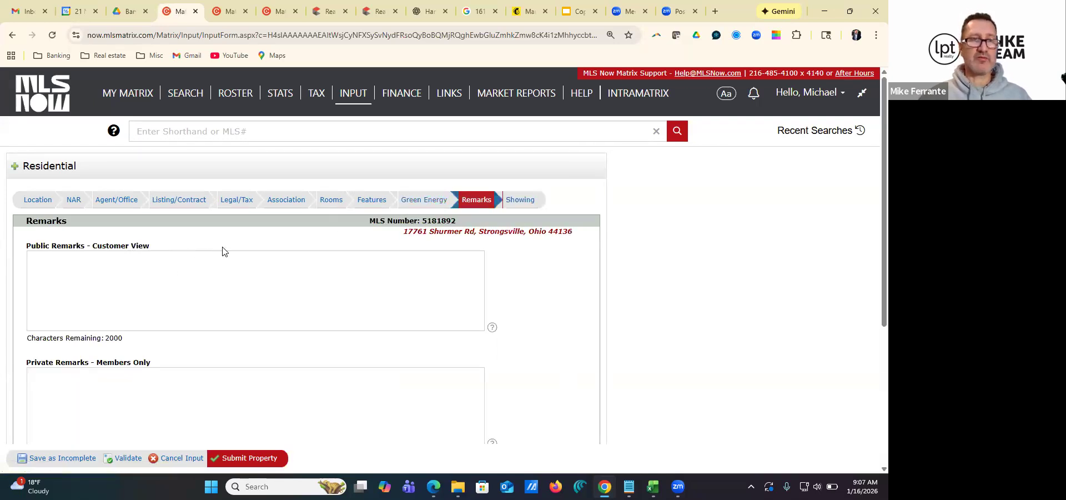
pyautogui.scroll(-5, 222, 251)
pyautogui.click(95, 271)
pyautogui.scroll(3, 155, 271)
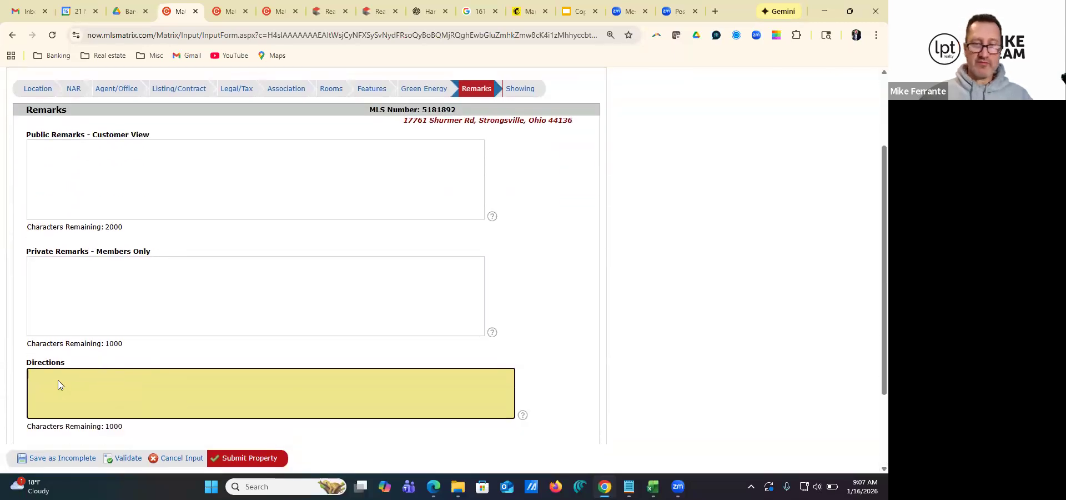
pyautogui.write('Between')
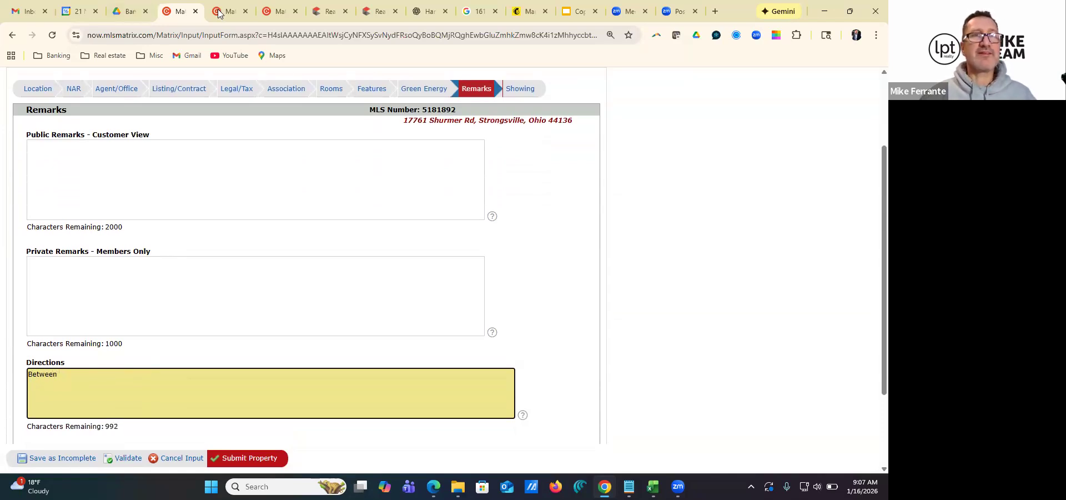
# Check the cross streets around the lot on the parcel map of the expired land listing
pyautogui.click(281, 11)
pyautogui.click(266, 238)
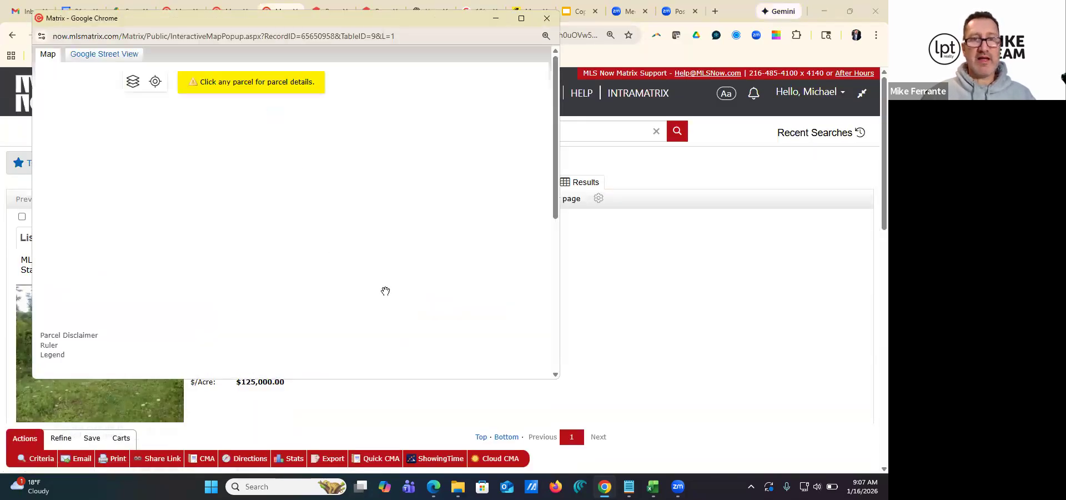
pyautogui.scroll(-1, 454, 273)
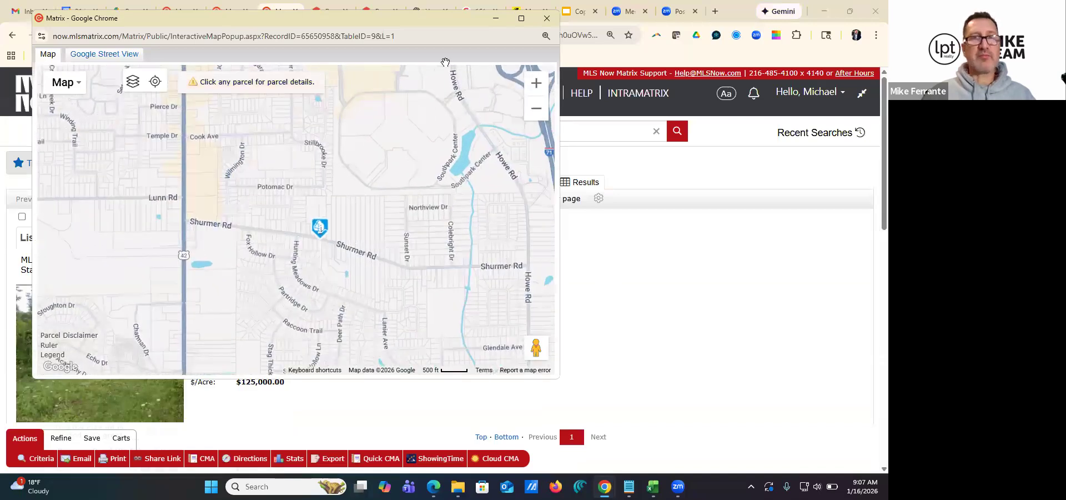
pyautogui.click(547, 18)
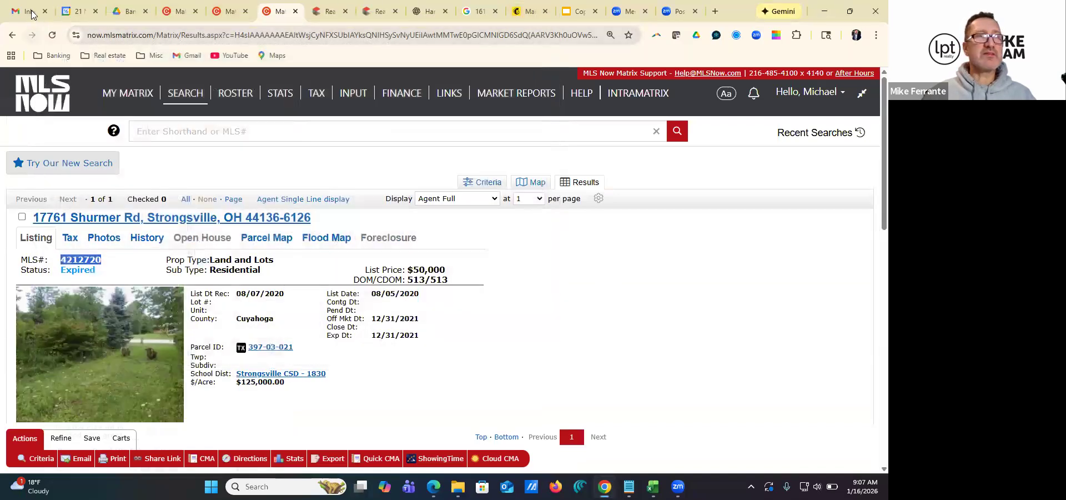
# Return to the listing form and complete the Directions as "Between Howe and Pearl, south side of the street"
pyautogui.click(180, 11)
pyautogui.write('Howe and Pearl, south side of the street')
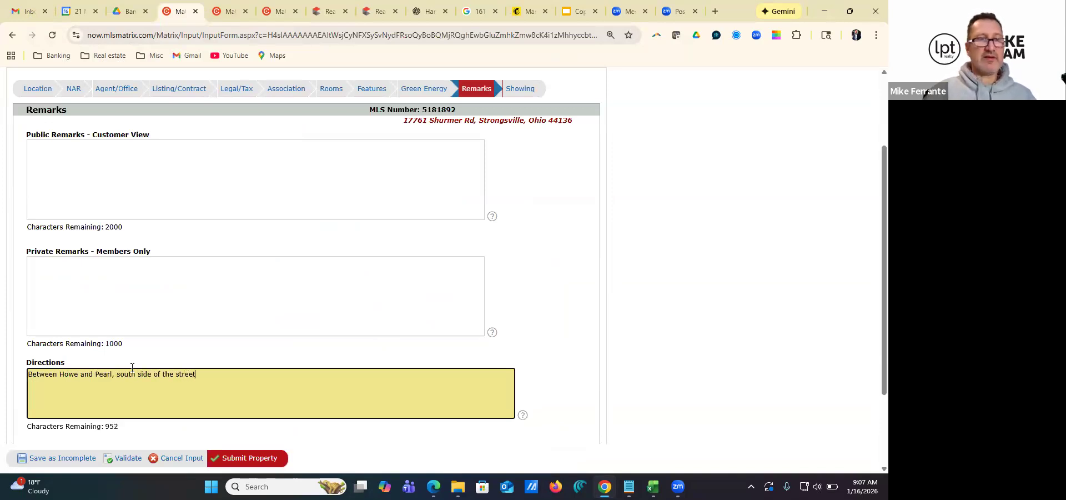
# Enter "Offers to email above." in the members-only Private Remarks
pyautogui.click(103, 278)
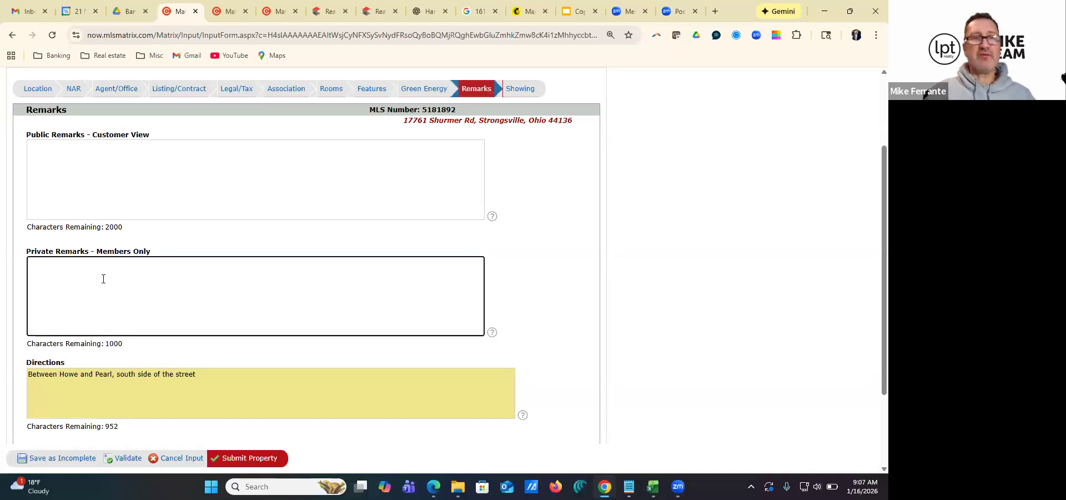
pyautogui.write('Offers to email above.')
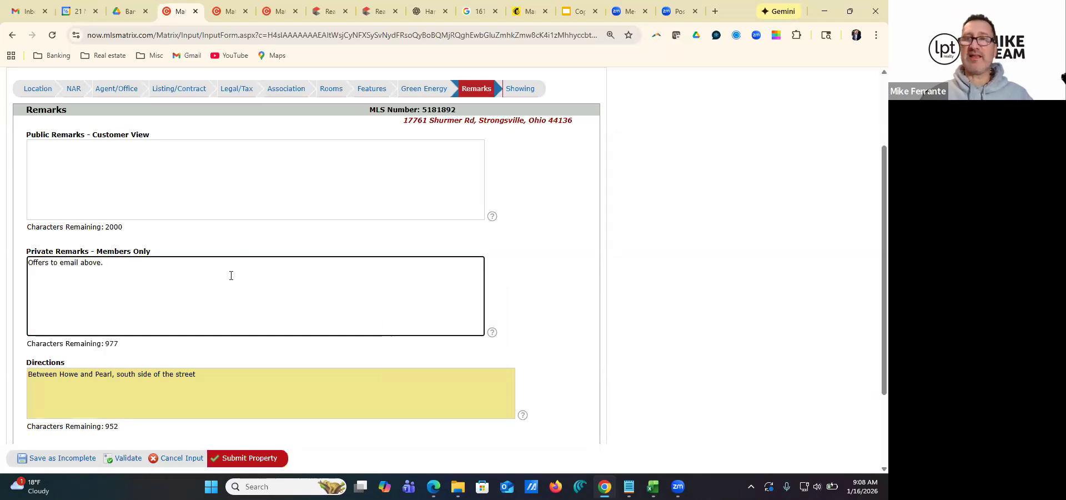
# Activate the customer-view Public Remarks field for text entry
pyautogui.click(49, 153)
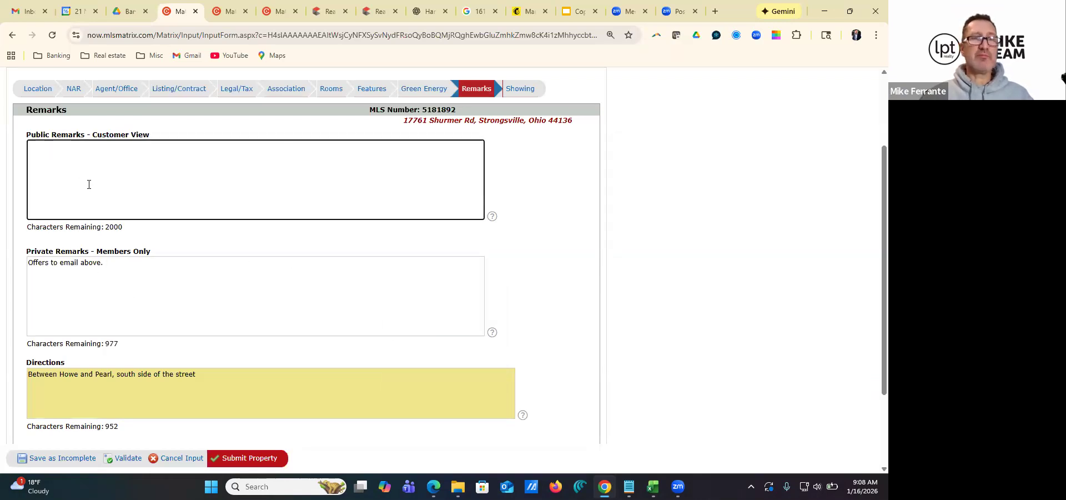
pyautogui.scroll(2, 155, 278)
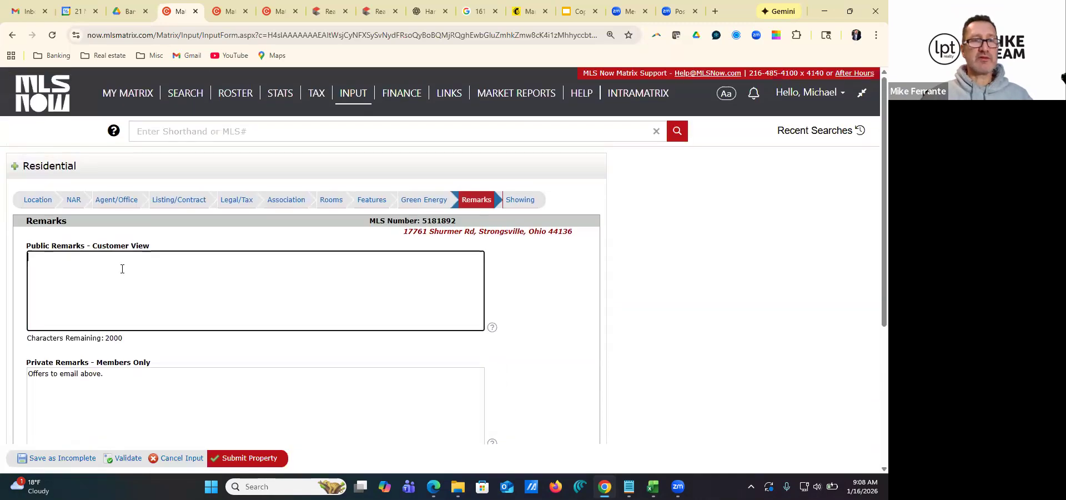
pyautogui.scroll(-1, 112, 256)
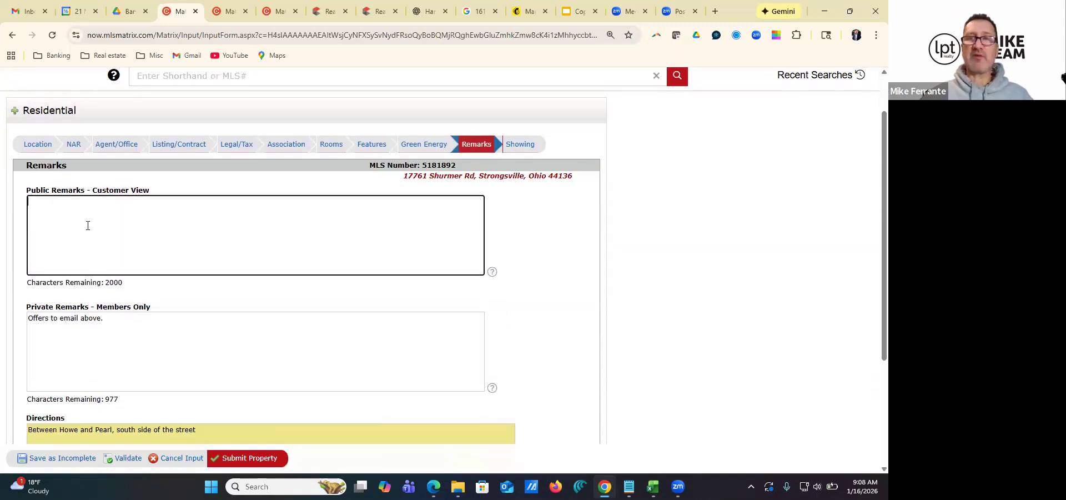
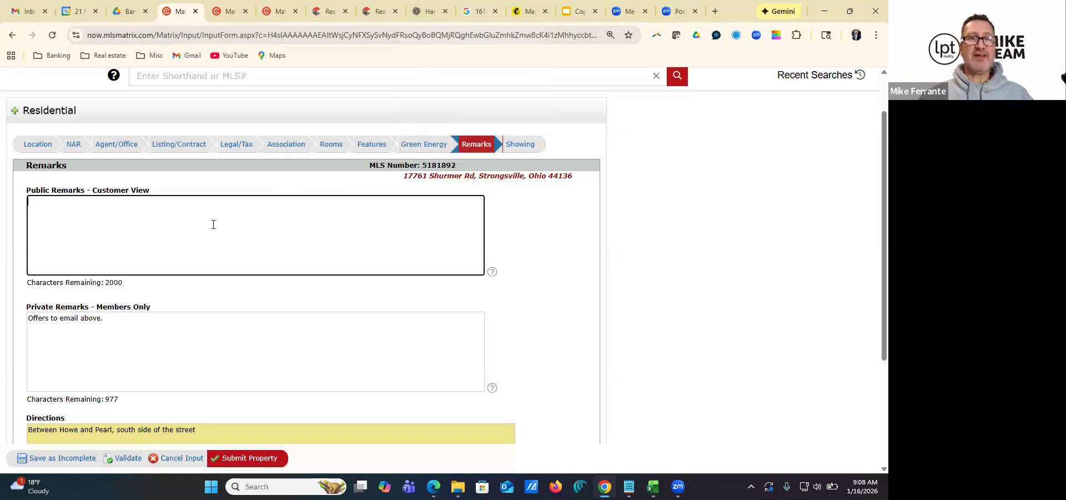
# Save the Strongsville listing as incomplete
pyautogui.click(66, 457)
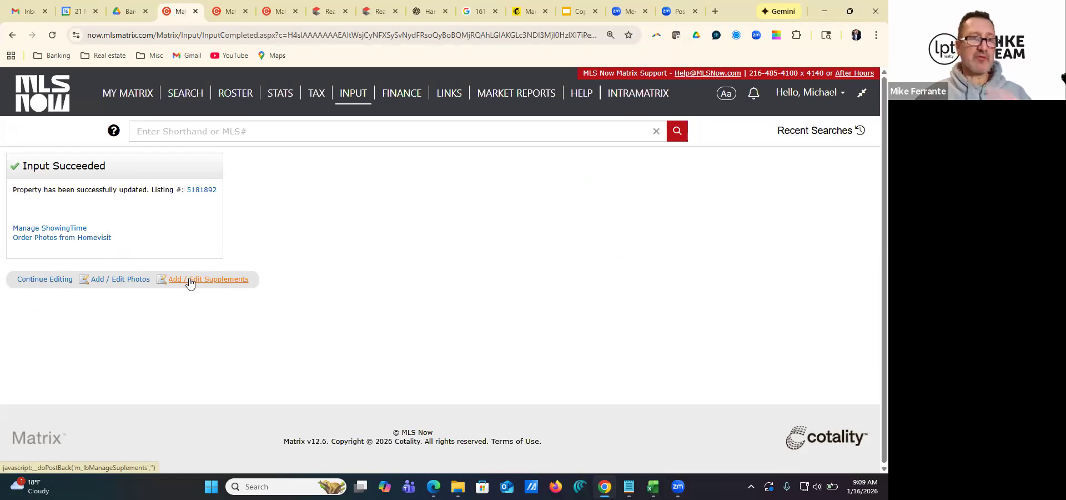
pyautogui.click(132, 280)
pyautogui.scroll(-2, 234, 223)
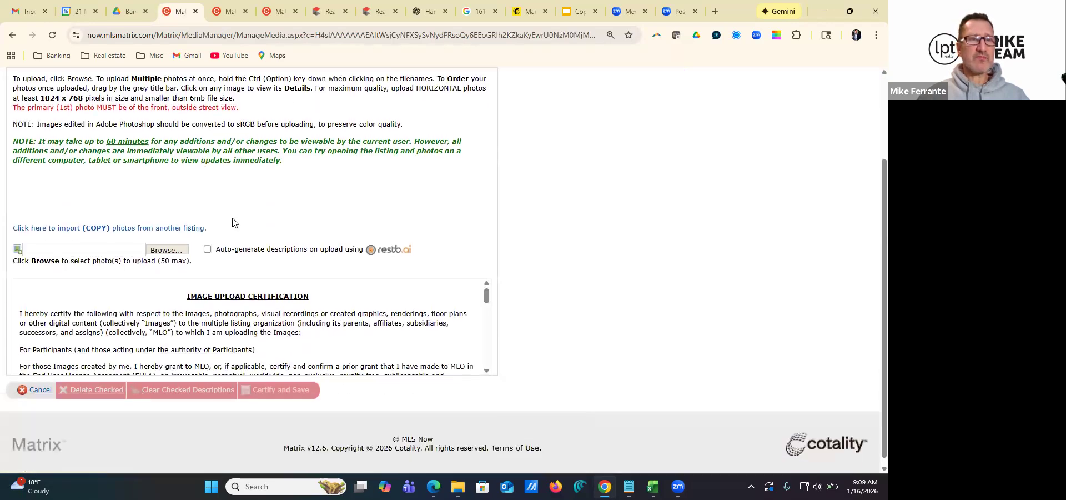
pyautogui.click(166, 250)
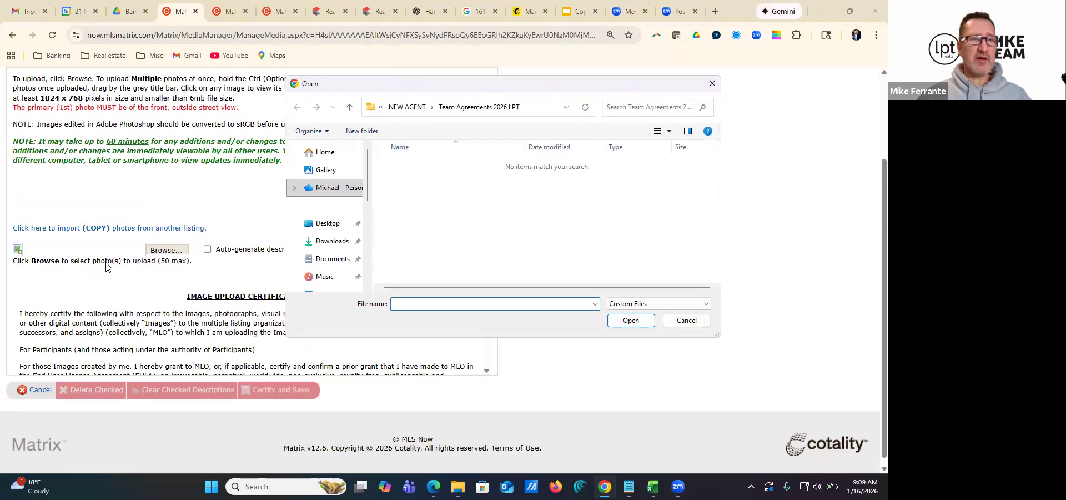
pyautogui.click(685, 320)
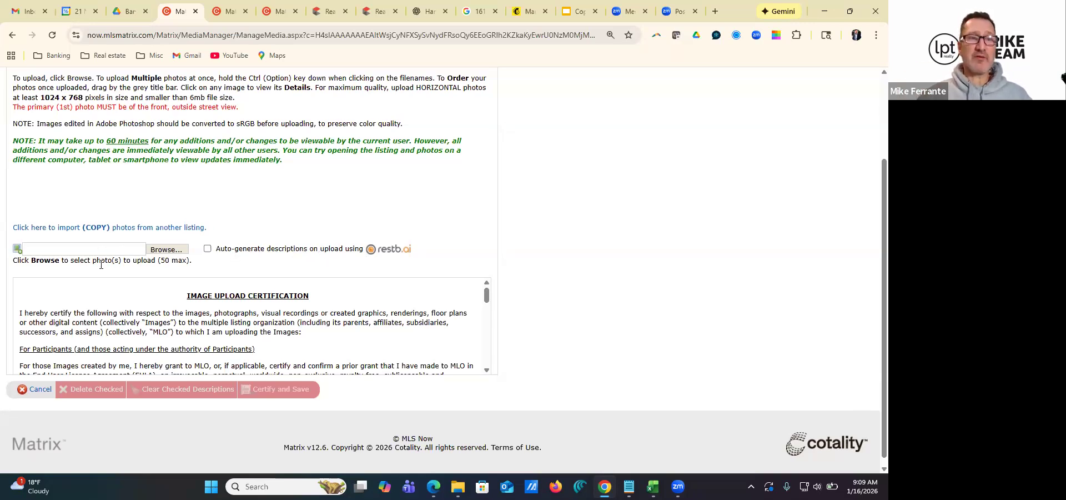
pyautogui.scroll(-1, 124, 240)
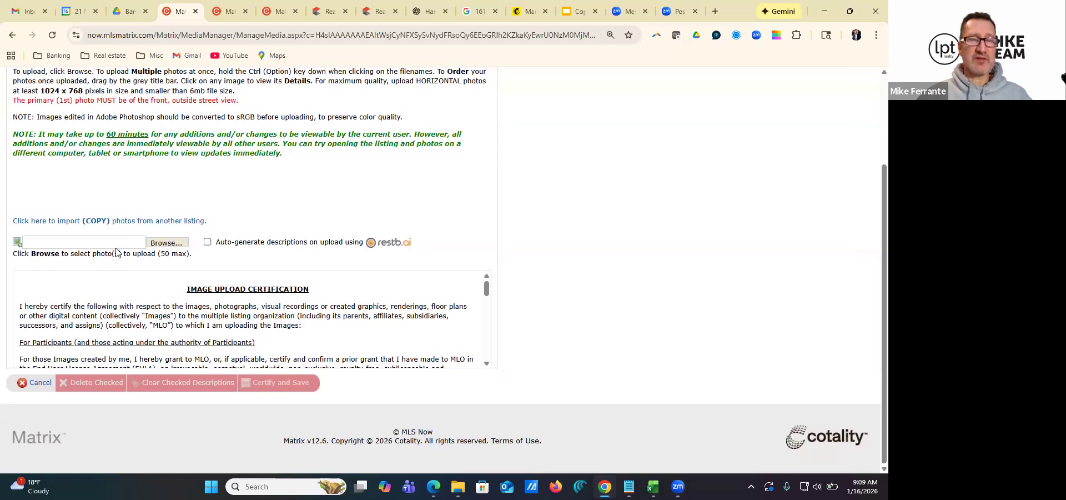
pyautogui.click(40, 383)
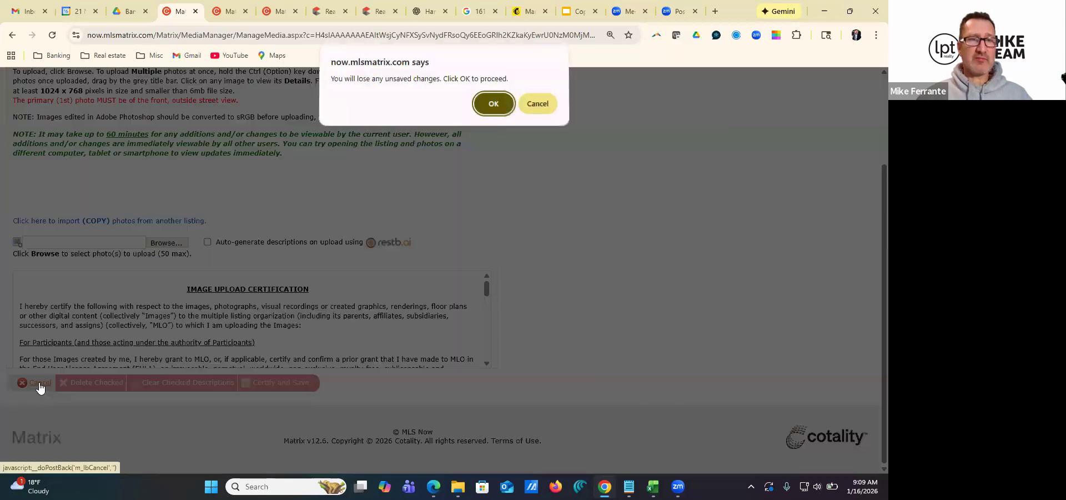
pyautogui.click(492, 108)
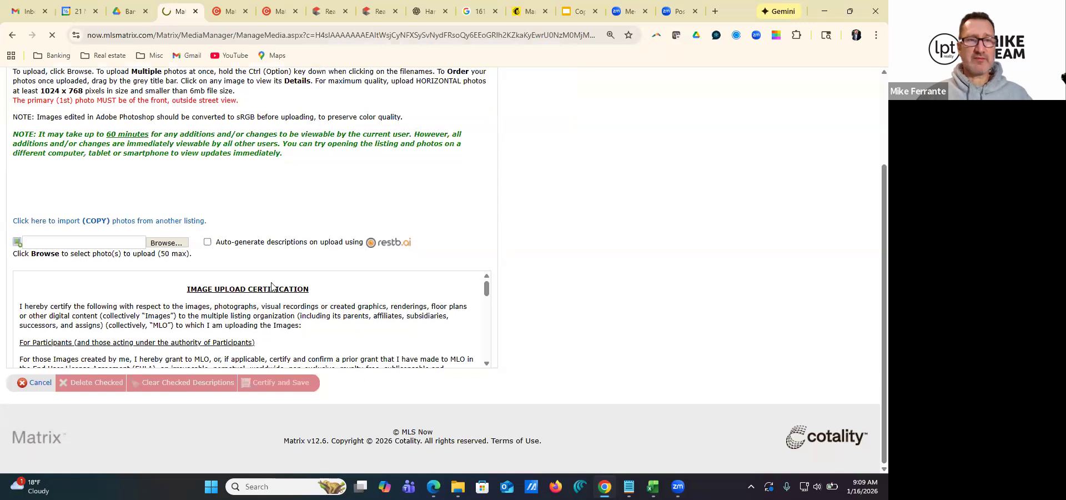
# Start a photo upload for the listing and browse to the Bavaria Ave project folder under ++Bamco Investments
pyautogui.click(119, 281)
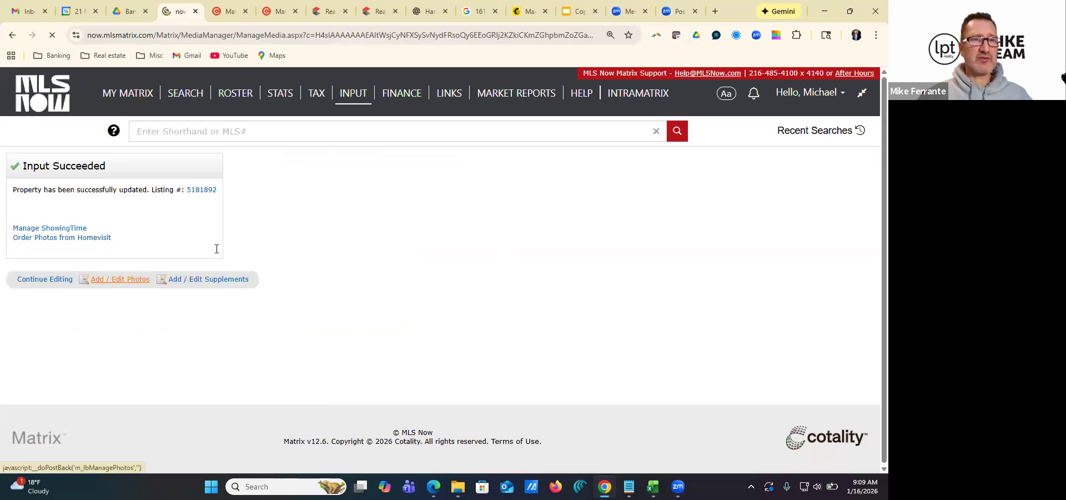
pyautogui.scroll(-1, 155, 315)
pyautogui.click(167, 304)
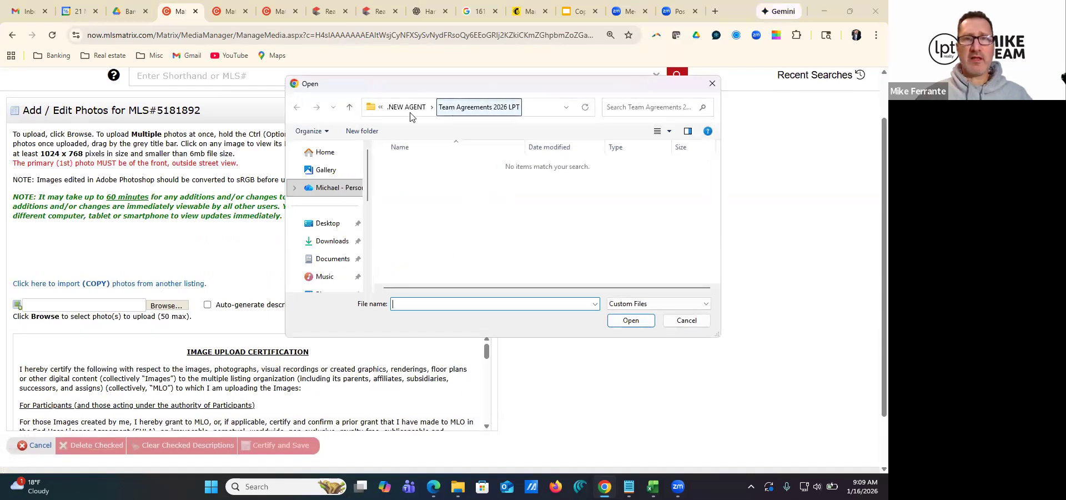
pyautogui.click(415, 111)
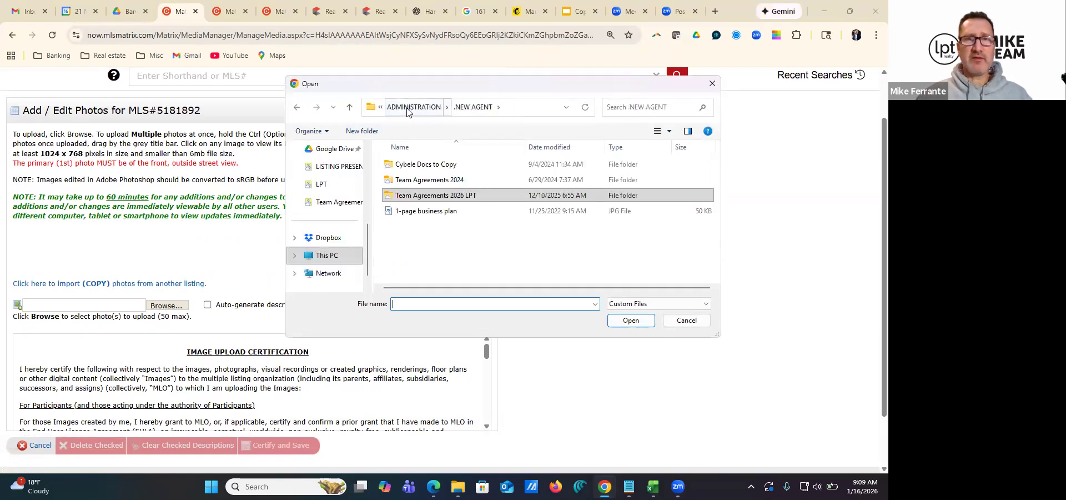
pyautogui.click(414, 111)
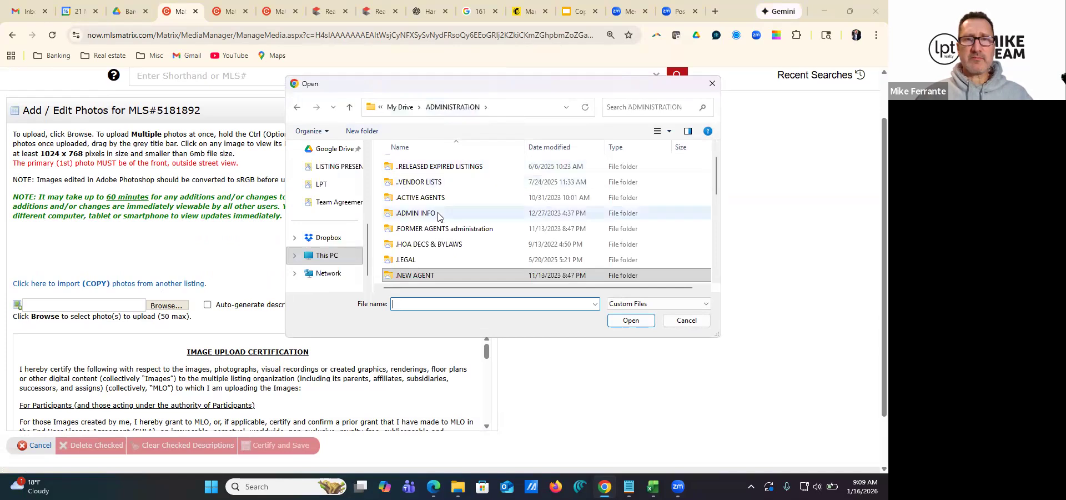
pyautogui.scroll(-3, 438, 217)
pyautogui.scroll(-2, 438, 217)
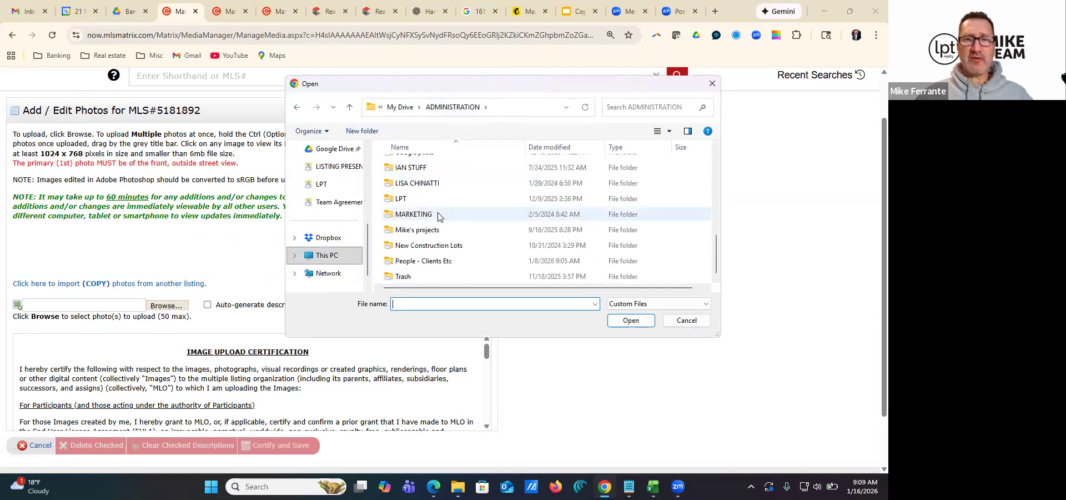
pyautogui.click(413, 229)
pyautogui.doubleClick(414, 230)
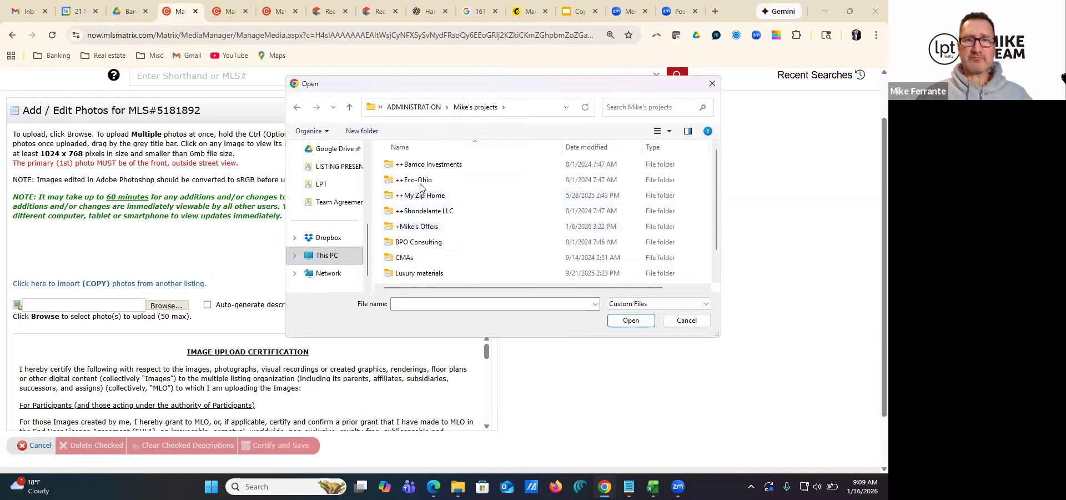
pyautogui.doubleClick(435, 166)
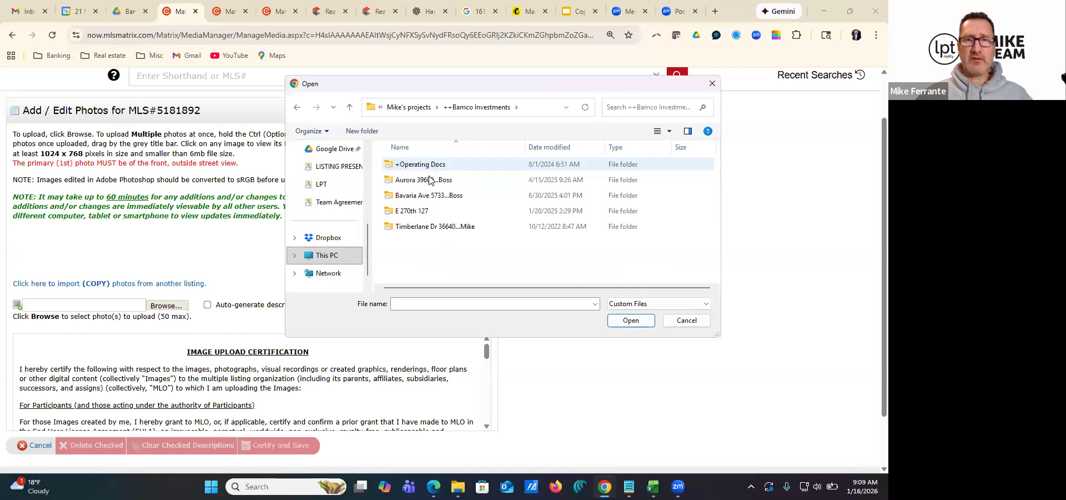
pyautogui.click(421, 198)
pyautogui.doubleClick(420, 197)
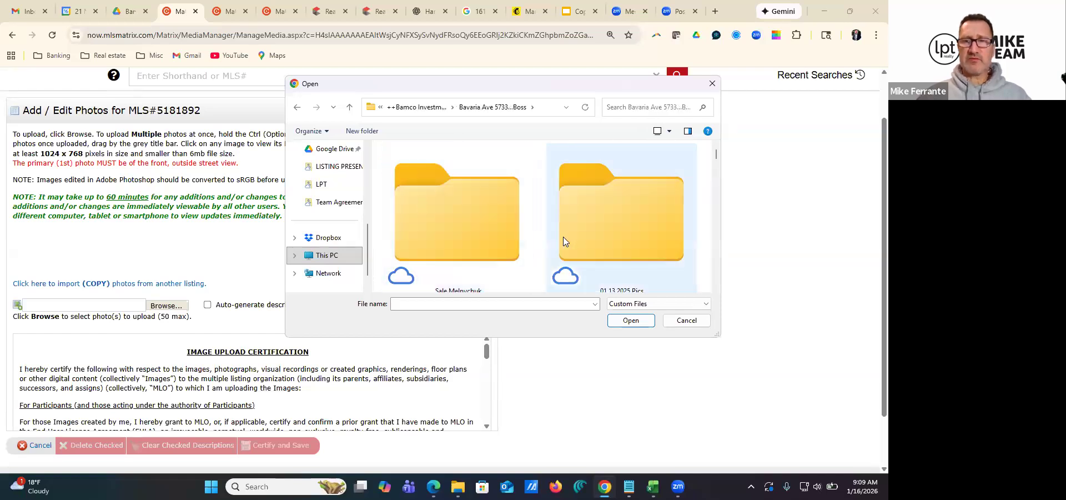
# Show the folder contents as smaller icons and upload photo IMG_2308 from the 05.20.2025 Finished Pics folder
pyautogui.click(669, 131)
pyautogui.click(712, 152)
pyautogui.scroll(-5, 555, 215)
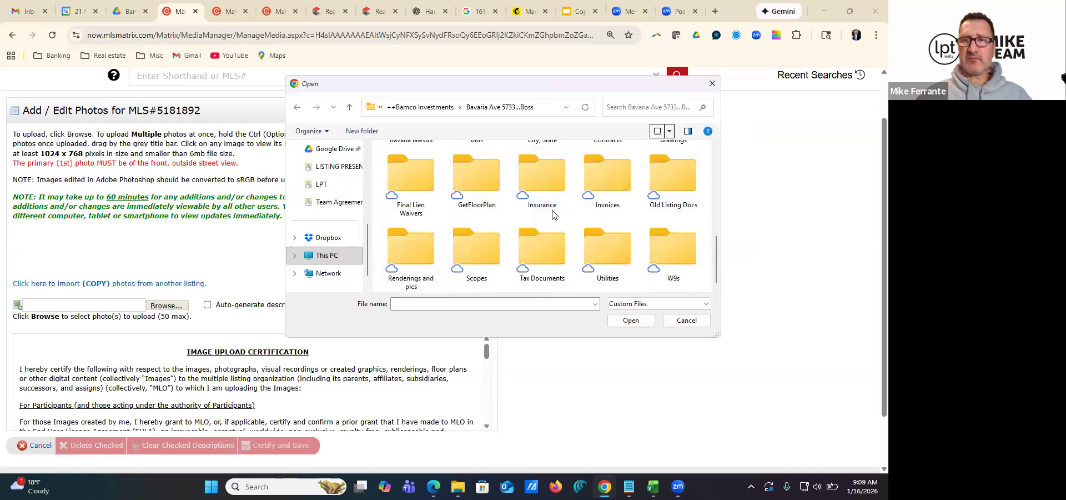
pyautogui.scroll(3, 553, 215)
pyautogui.doubleClick(542, 174)
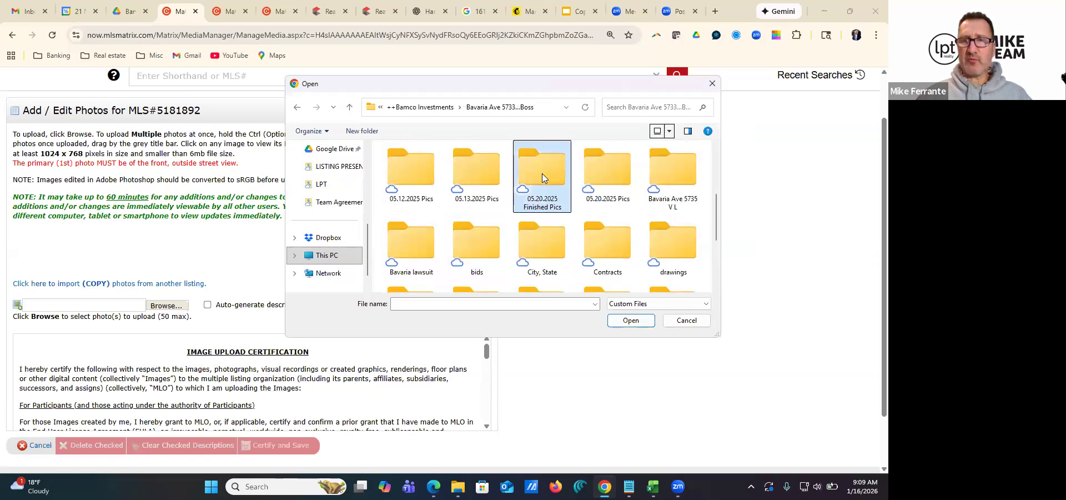
pyautogui.scroll(-10, 510, 244)
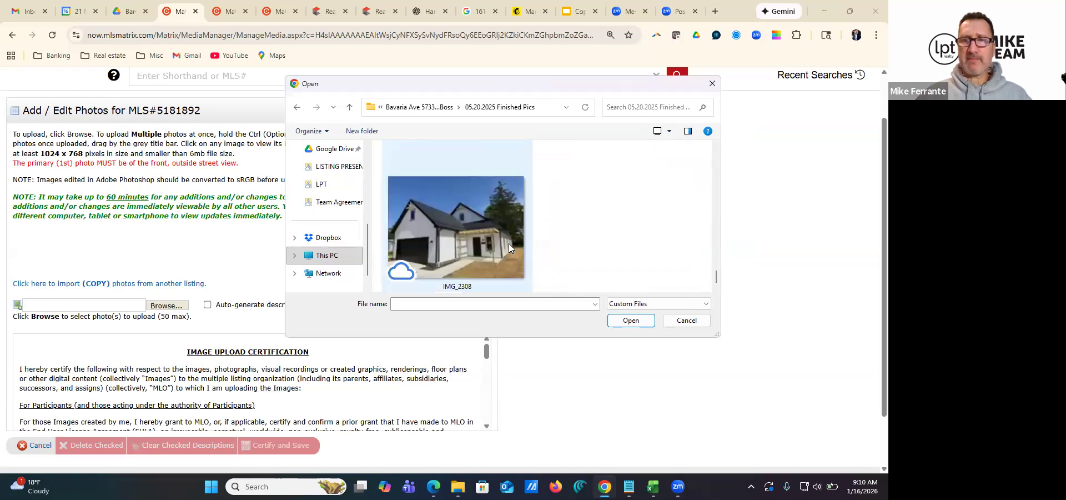
pyautogui.click(462, 224)
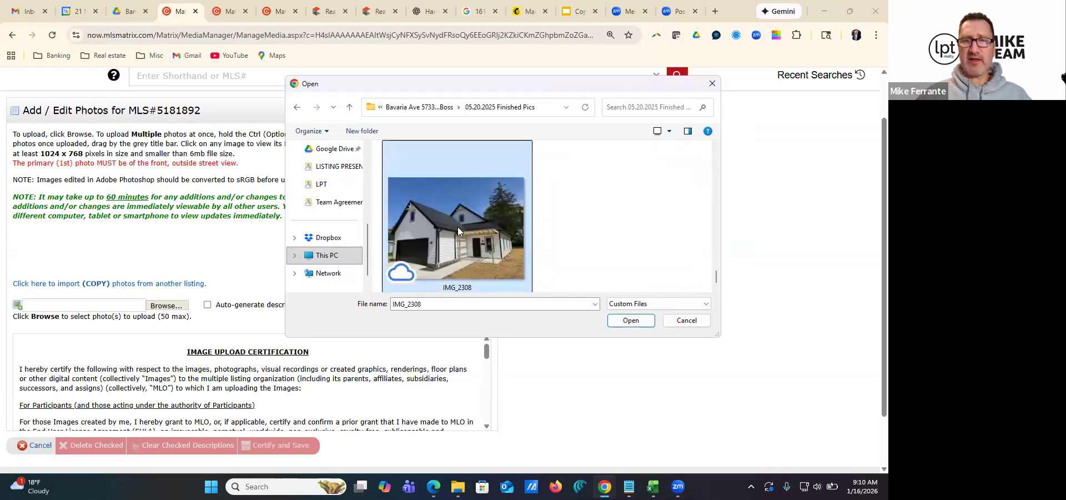
pyautogui.doubleClick(458, 226)
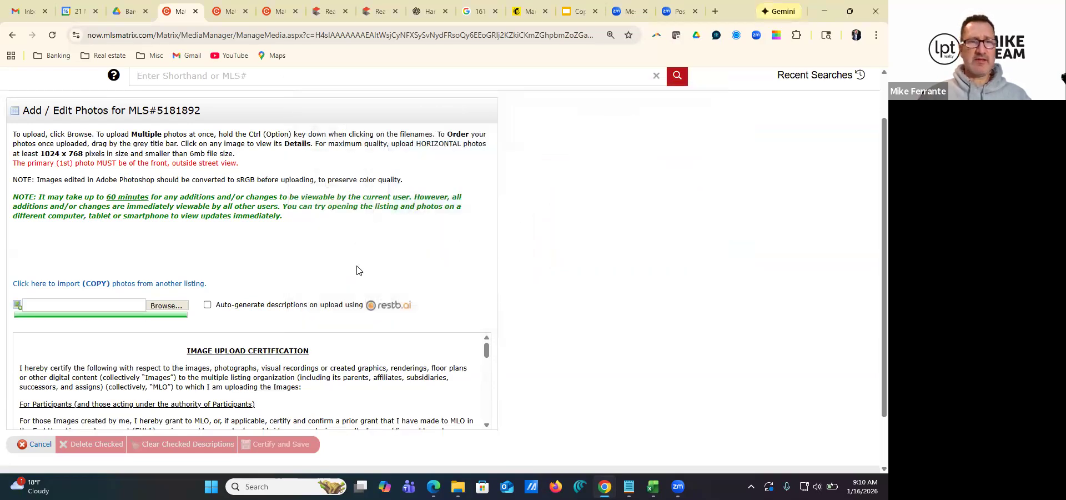
# Describe the primary photo as "New Construction", then certify and save the listing's photos
pyautogui.scroll(-2, 261, 270)
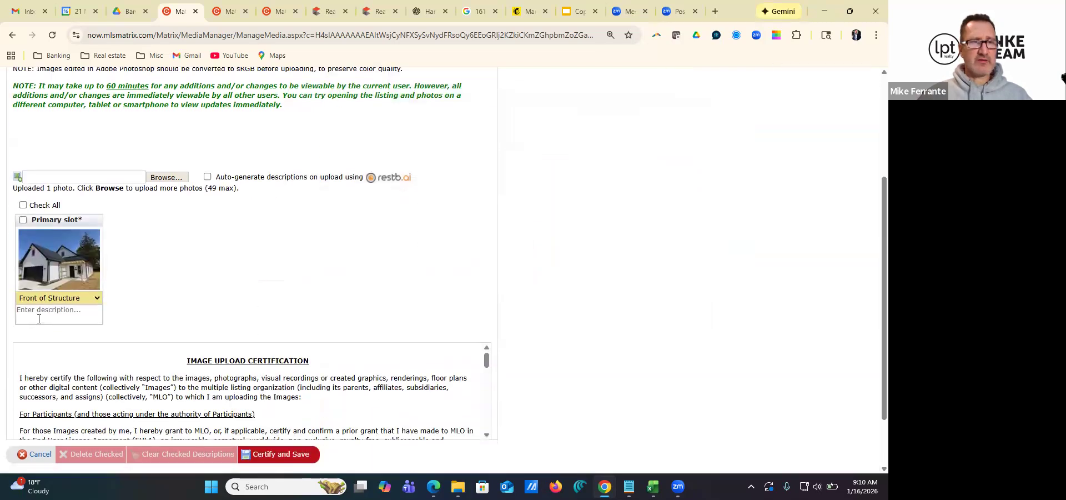
pyautogui.click(42, 313)
pyautogui.write('New Construction')
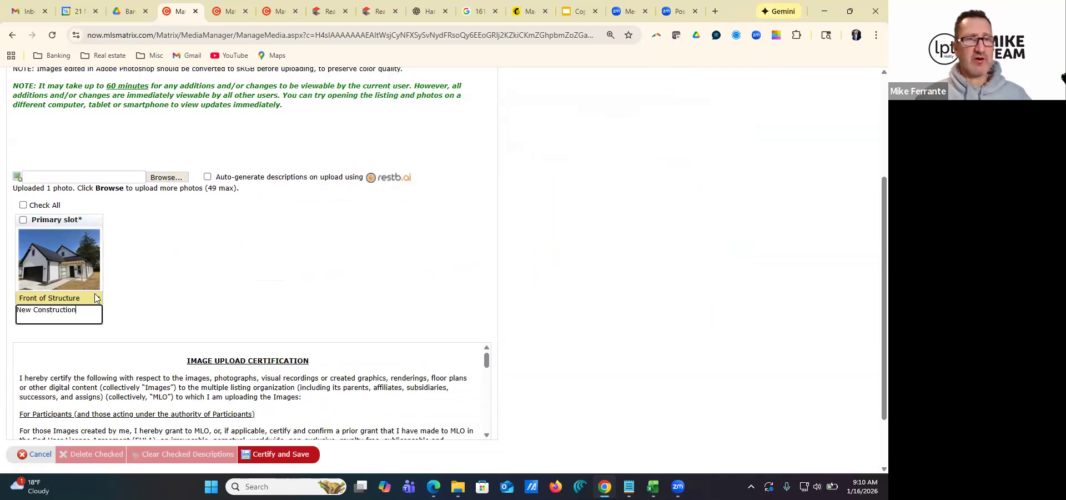
pyautogui.click(271, 455)
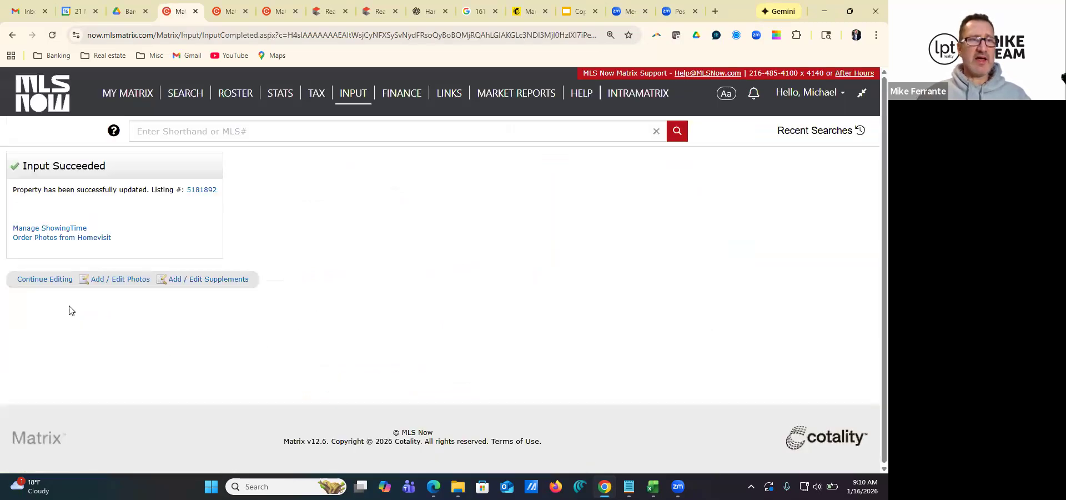
# Continue editing the listing and save it as incomplete again
pyautogui.click(39, 278)
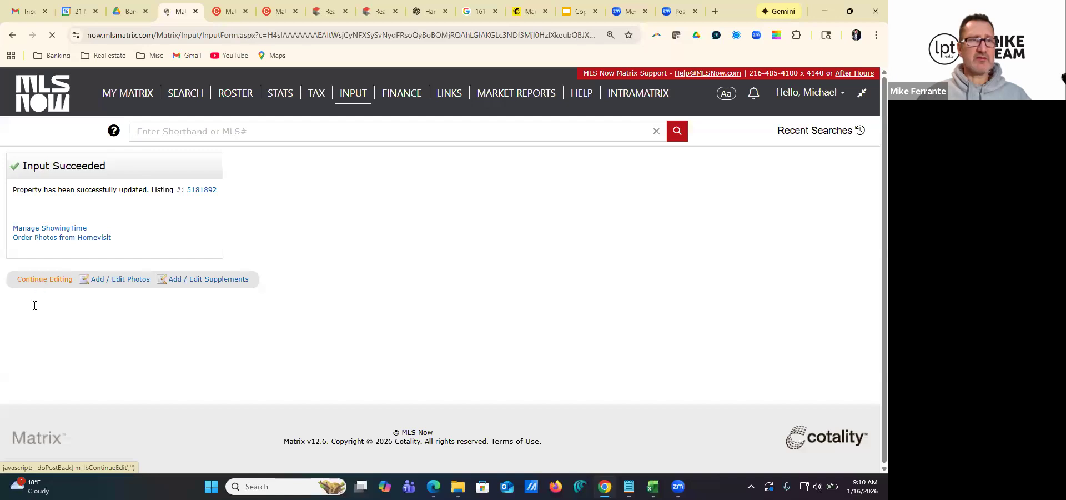
pyautogui.click(58, 459)
# Go to the list of own incomplete listings and preview the photo attached to the new Strongsville listing
pyautogui.click(125, 106)
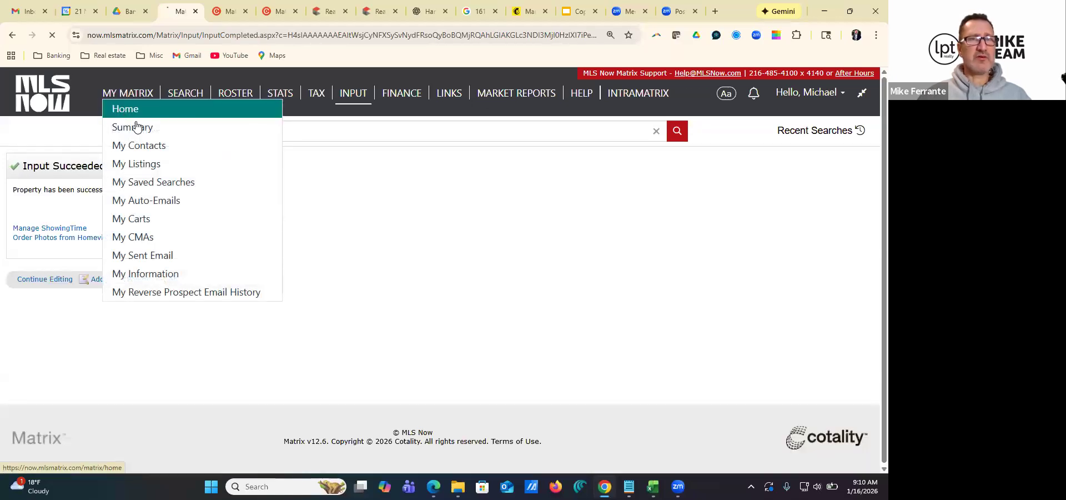
pyautogui.click(265, 190)
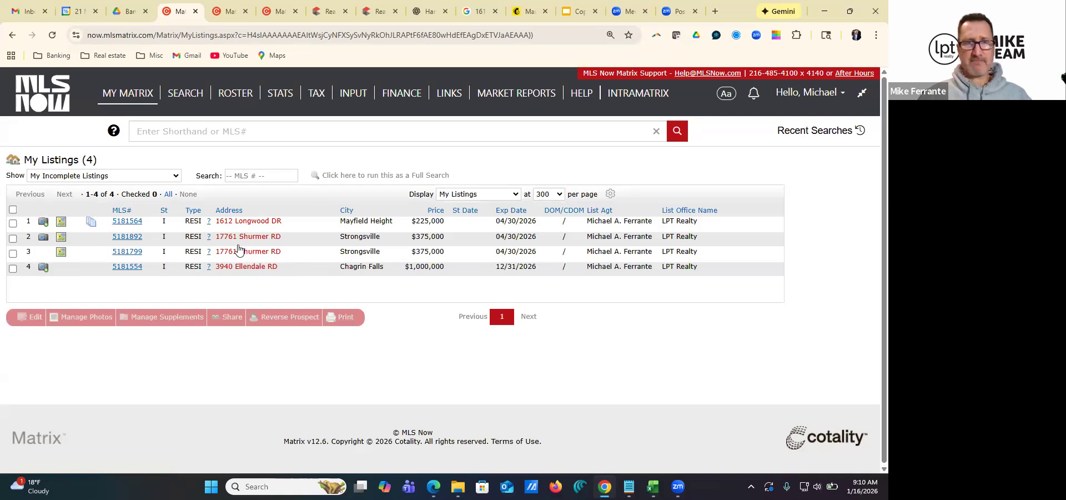
pyautogui.click(43, 239)
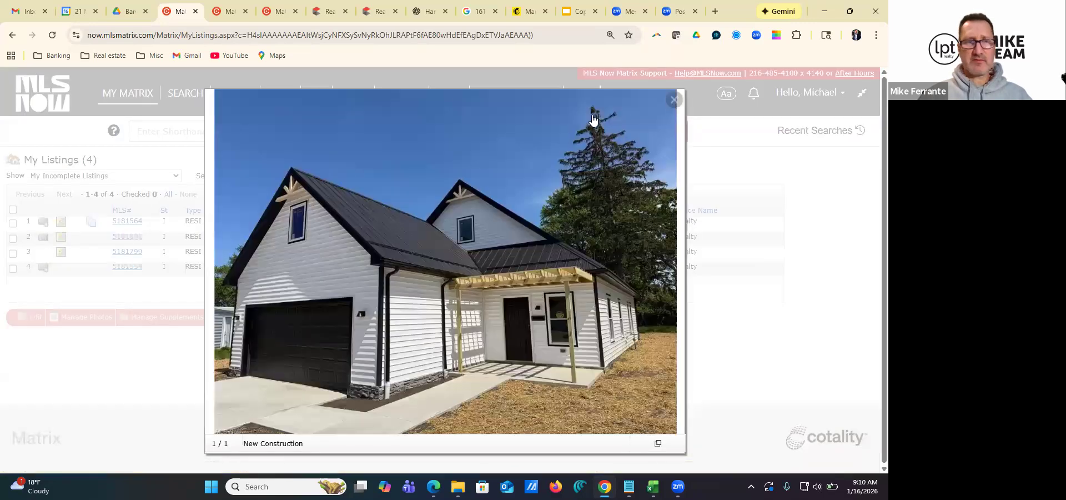
pyautogui.click(674, 99)
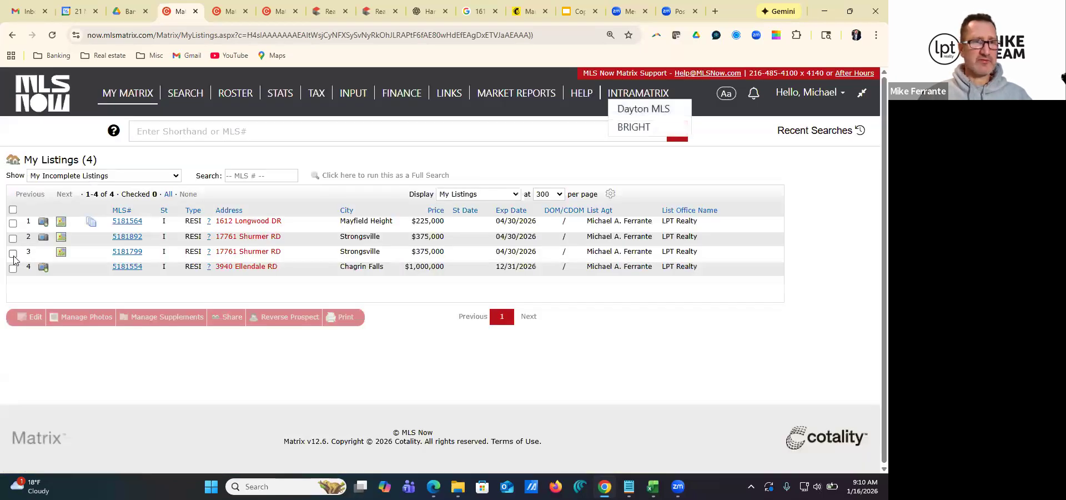
# Permanently delete the duplicate incomplete Strongsville listing that has no photo, setting Delete Listing to Yes and submitting
pyautogui.click(13, 253)
pyautogui.click(34, 321)
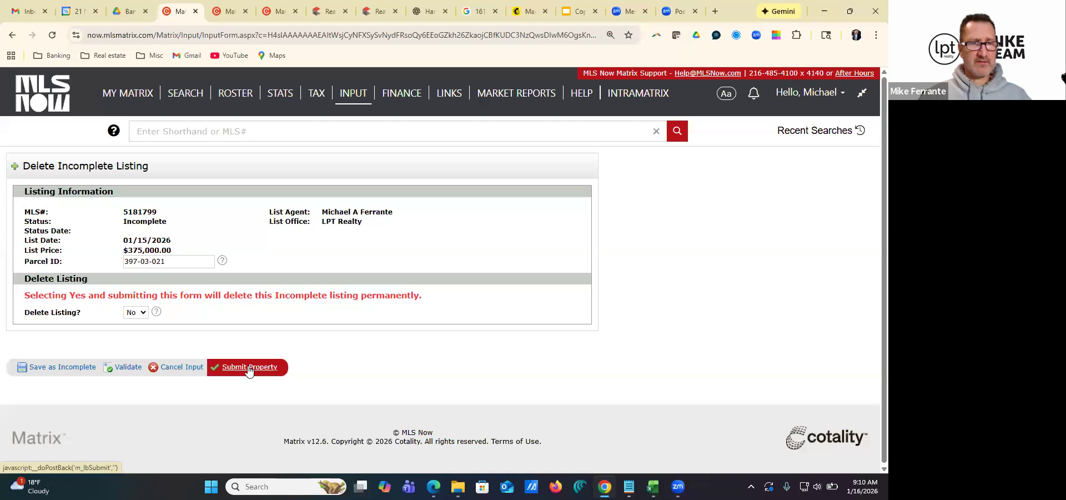
pyautogui.click(138, 313)
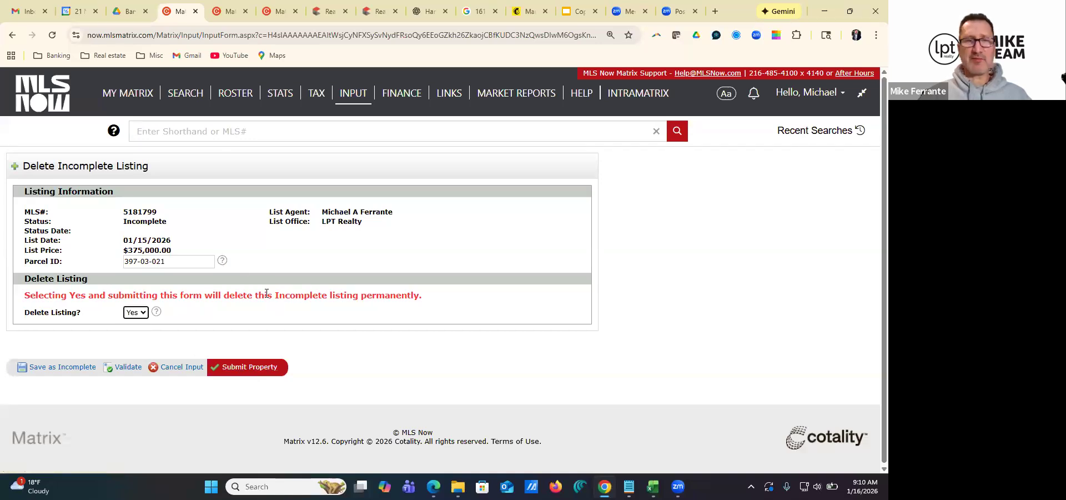
pyautogui.click(259, 365)
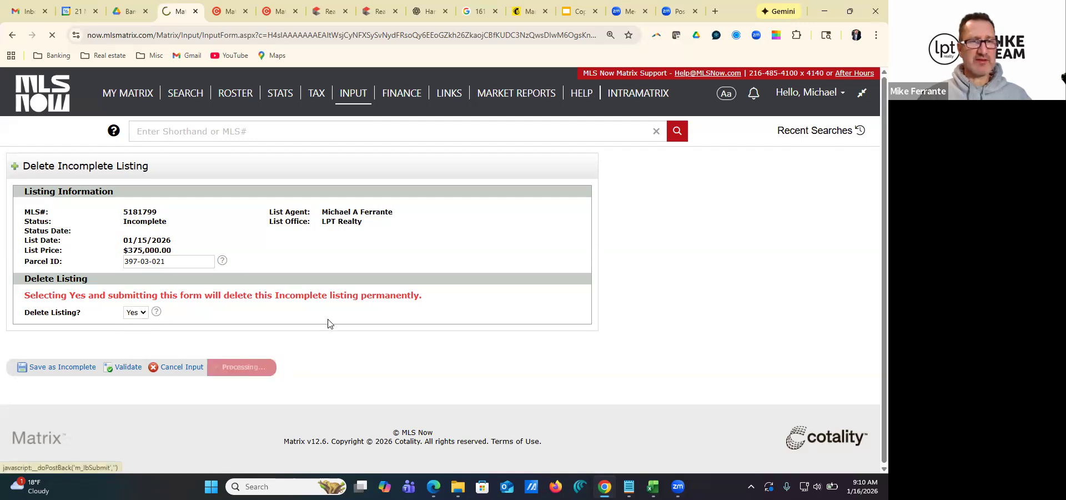
# Return to the home page and reopen the list of own incomplete listings to check the remaining entries
pyautogui.click(128, 110)
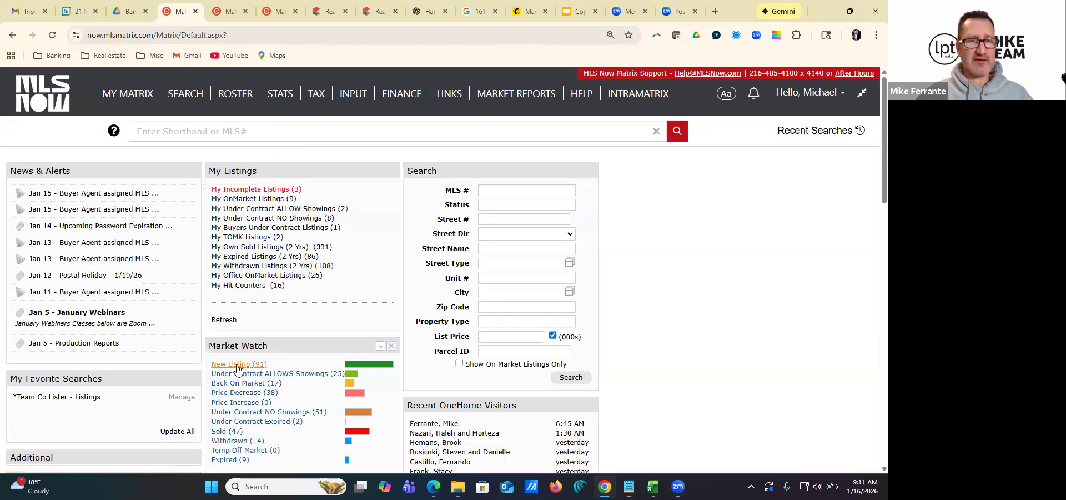
pyautogui.click(240, 191)
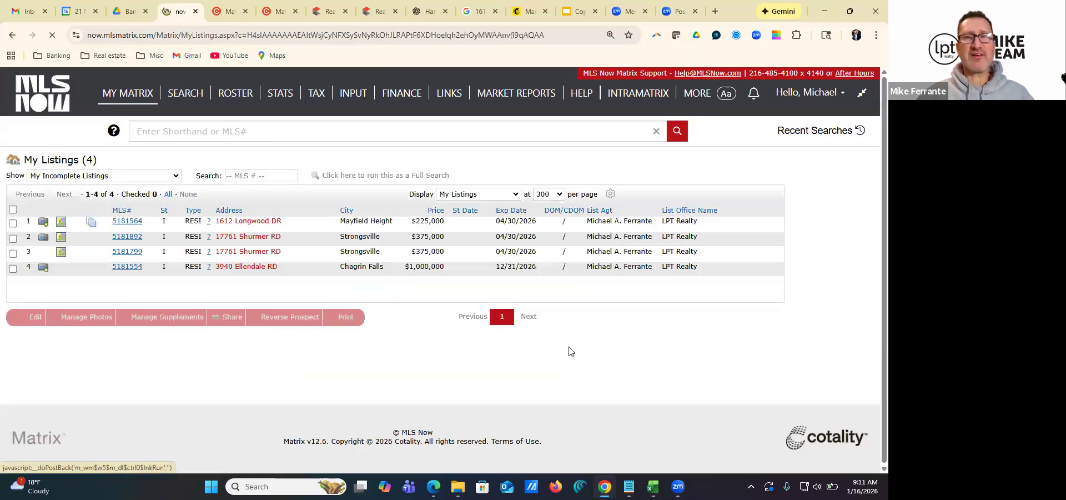